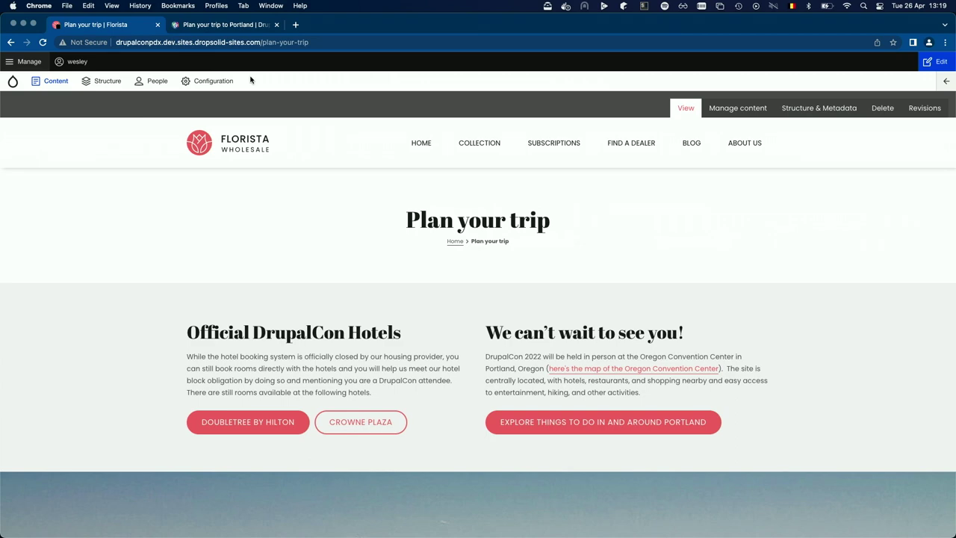
Scroll through the saved Plan your trip page to review its side-by-side sections on grey
scroll(252, 79, up, 3)
scroll(252, 80, up, 2)
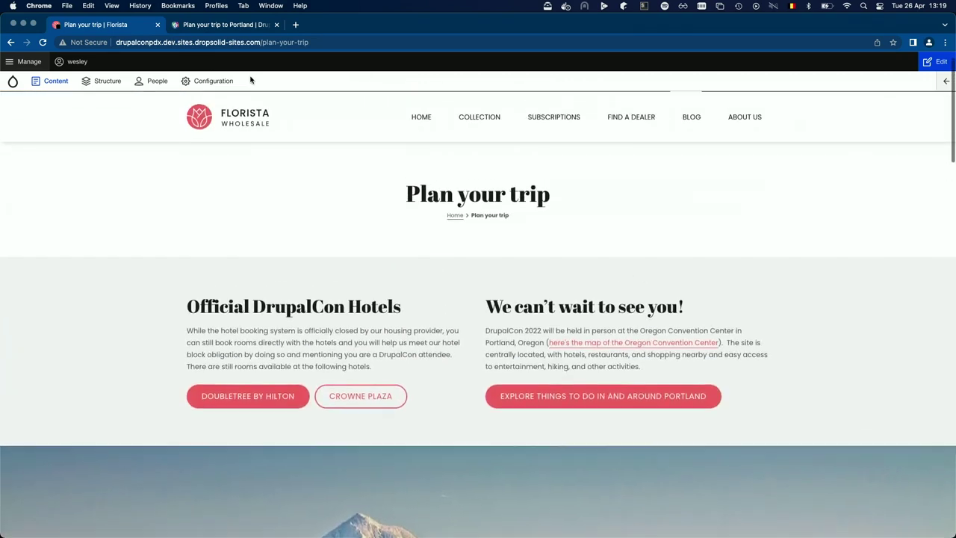
scroll(251, 80, down, 10)
scroll(252, 80, down, 3)
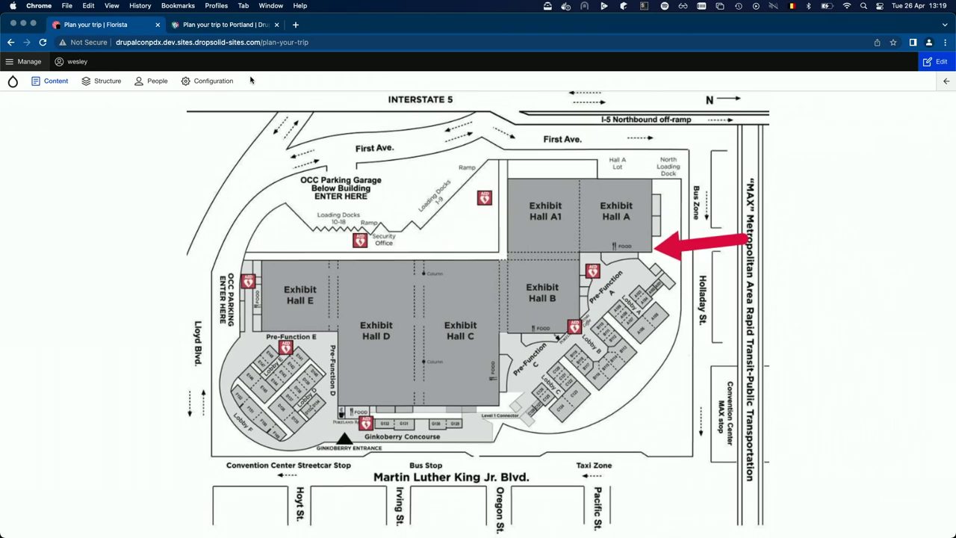
scroll(251, 79, down, 8)
scroll(251, 80, up, 15)
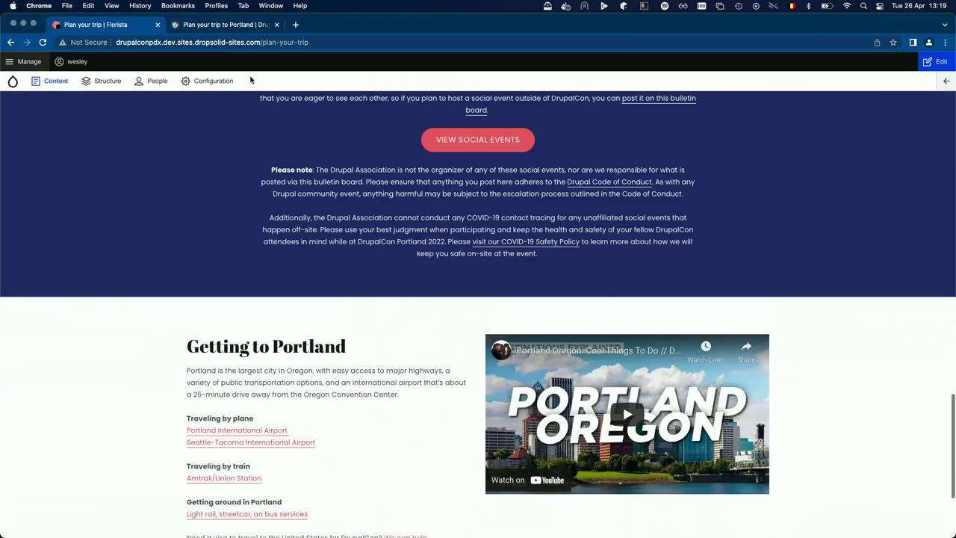
scroll(251, 80, up, 2)
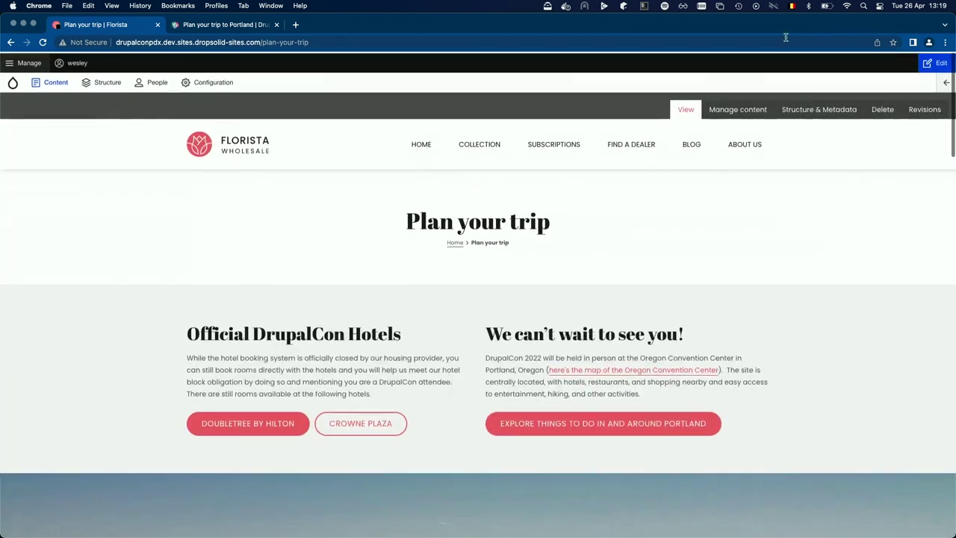
Revert Plan your trip to the 16:23 'Just content' revision from its revision history
click(923, 109)
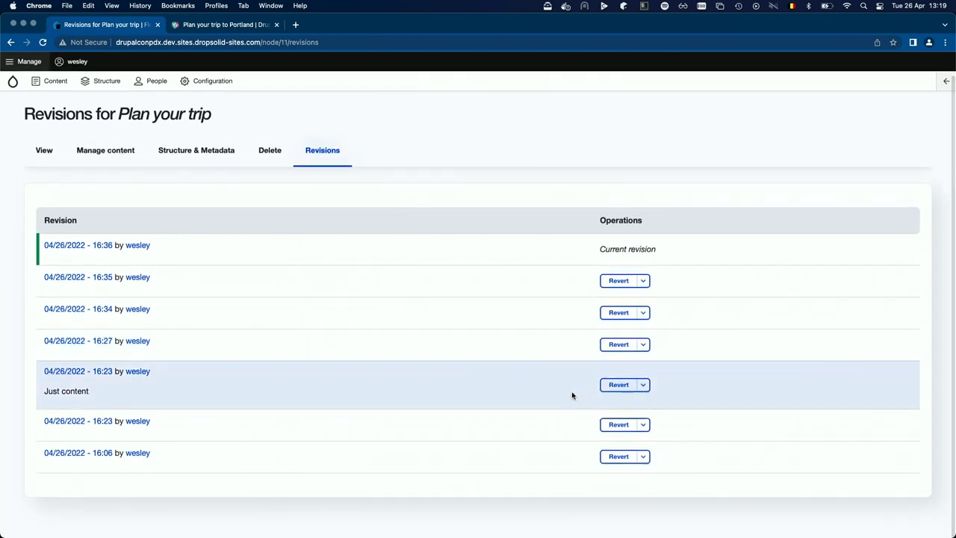
click(618, 386)
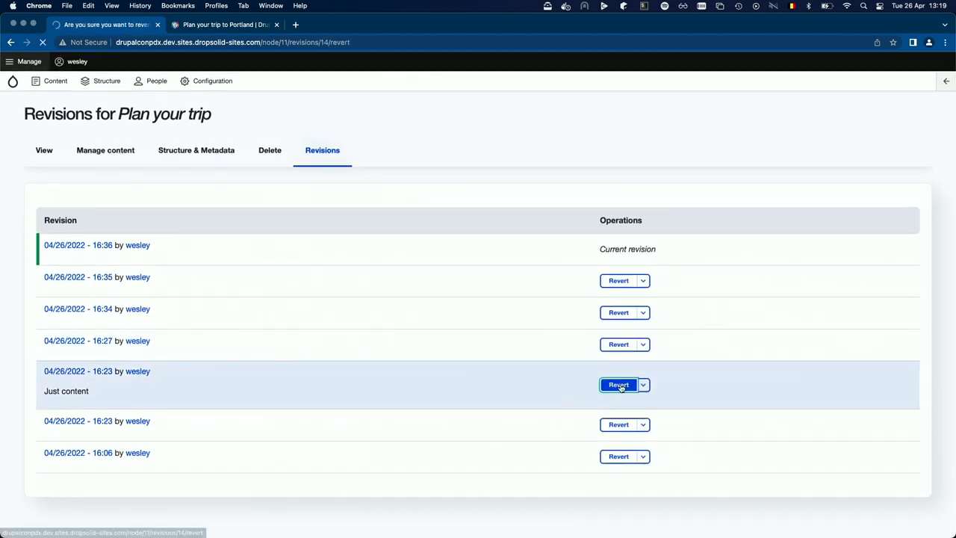
click(66, 224)
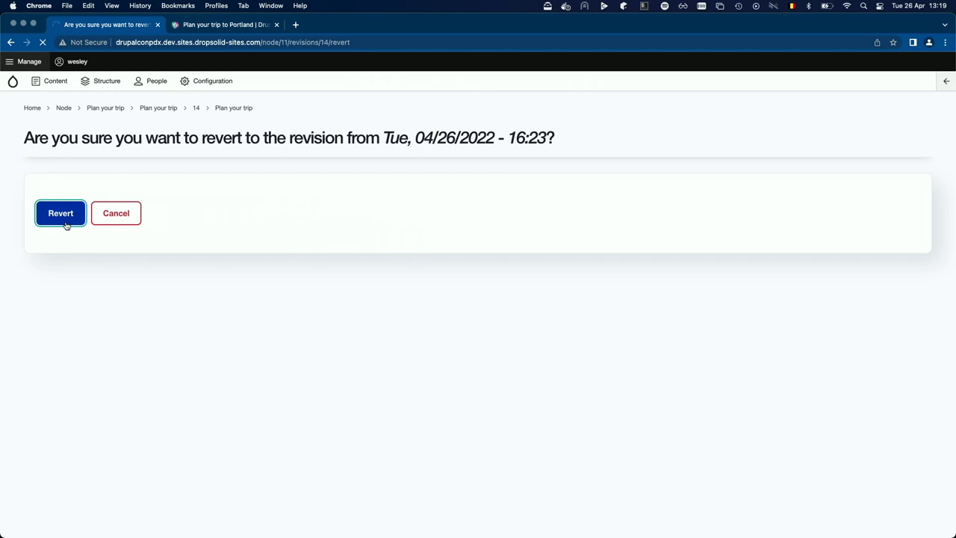
click(45, 175)
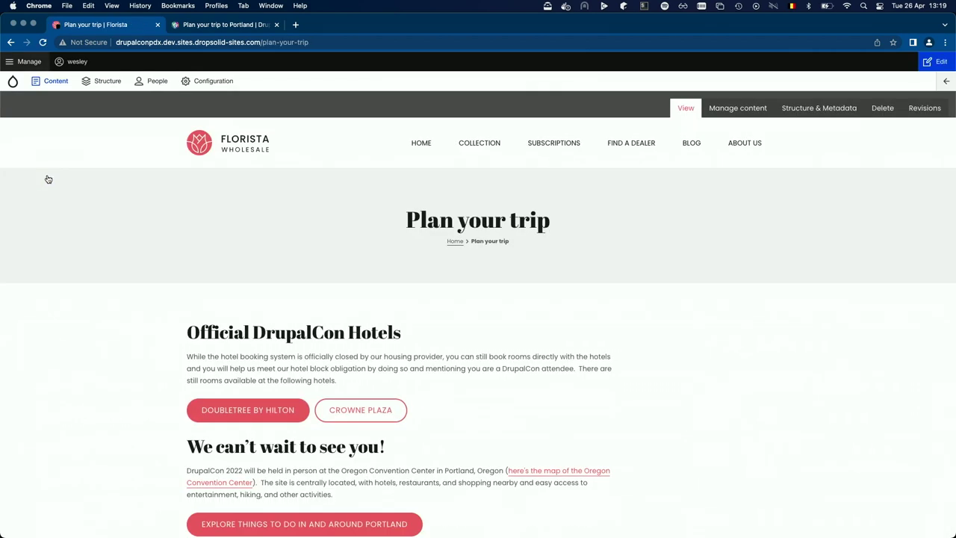
Scroll through the reverted page to check the stacked hotels, welcome, map and gatherings content
scroll(83, 292, down, 5)
scroll(83, 292, up, 4)
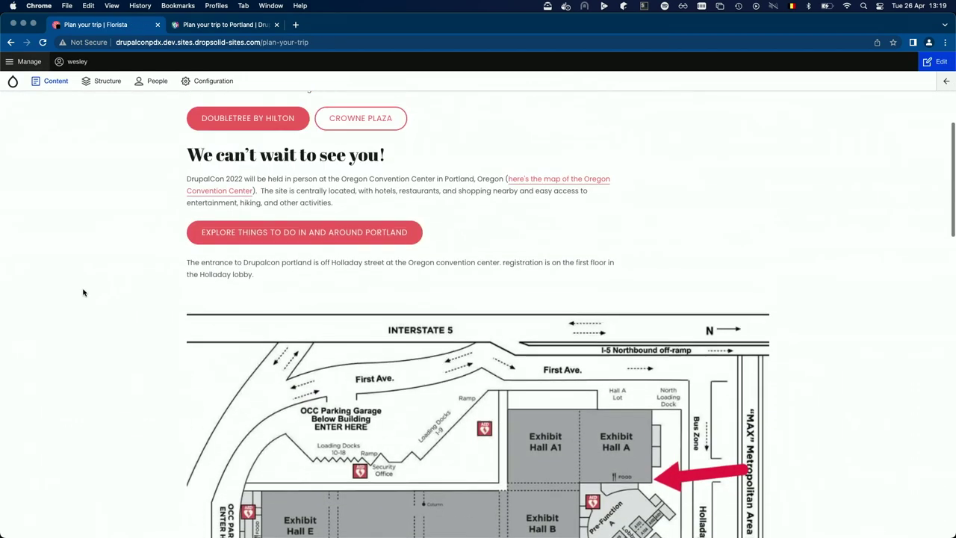
scroll(83, 292, up, 2)
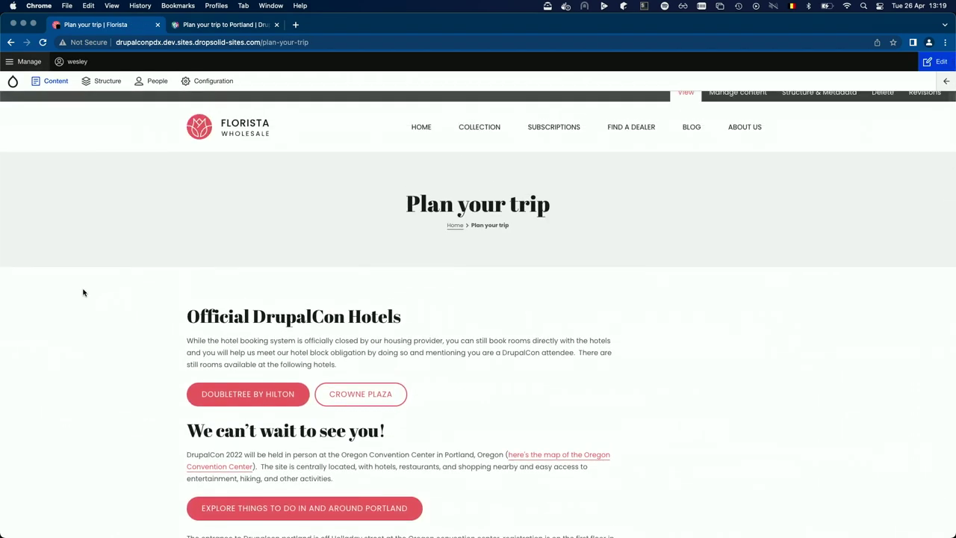
scroll(83, 292, down, 15)
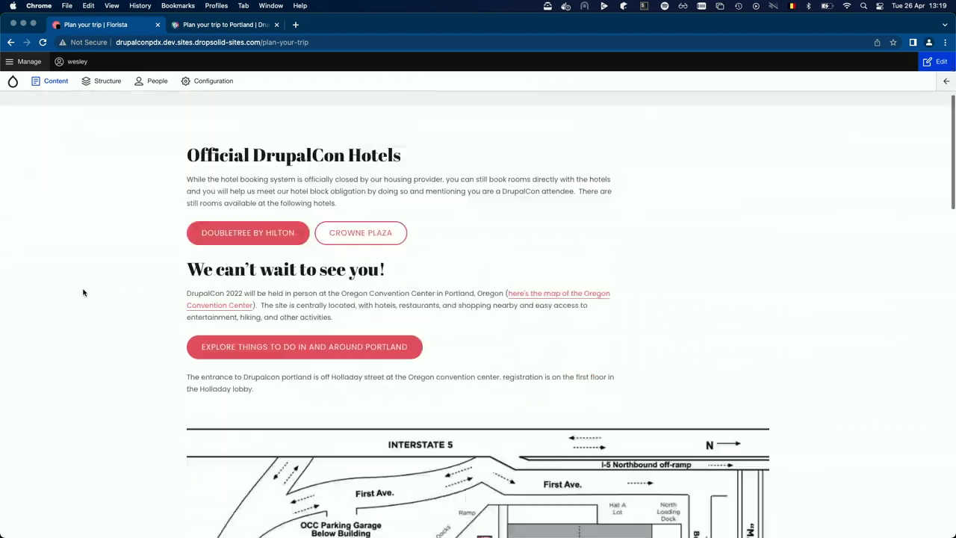
scroll(83, 292, down, 5)
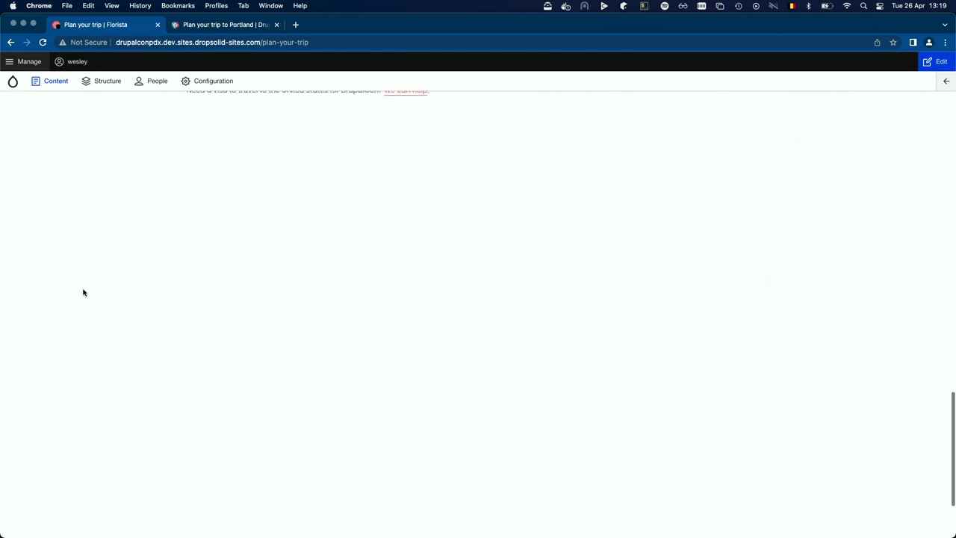
scroll(82, 292, up, 20)
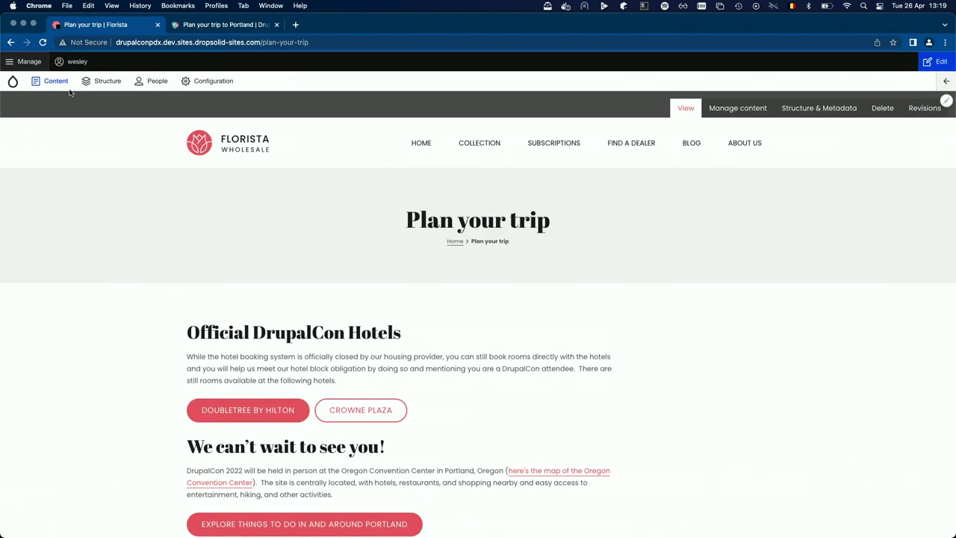
Open the Content > Add content > Page form in a new tab
mouse_move(65, 83)
mouse_move(104, 120)
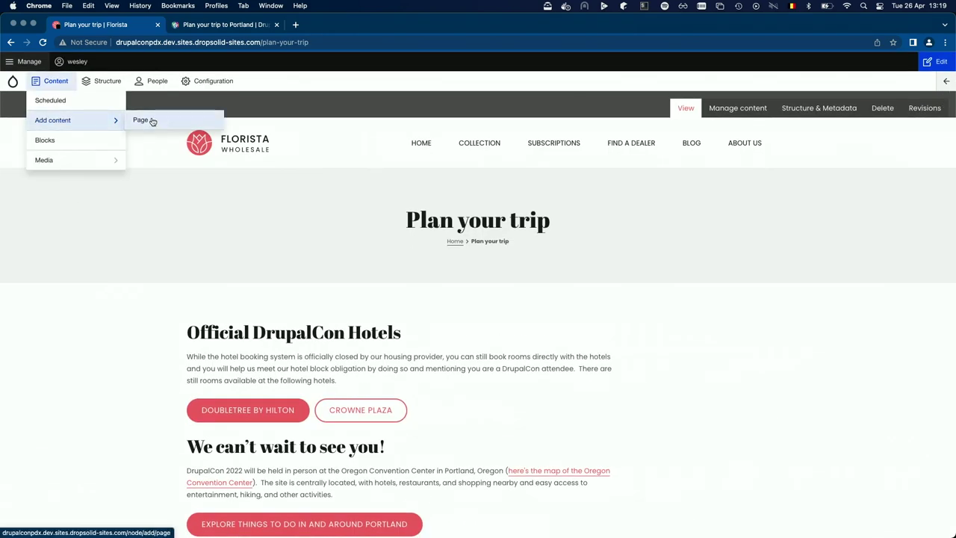
super+click(151, 121)
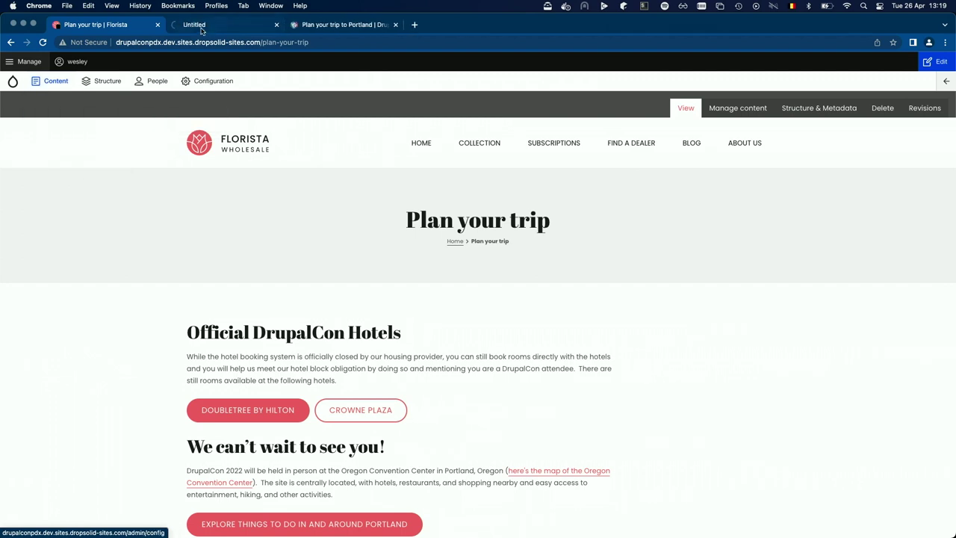
click(204, 26)
Create the page titled 'dsfsdf' with description 'sdds' and save it
click(211, 221)
text(dsfsdf)
click(179, 321)
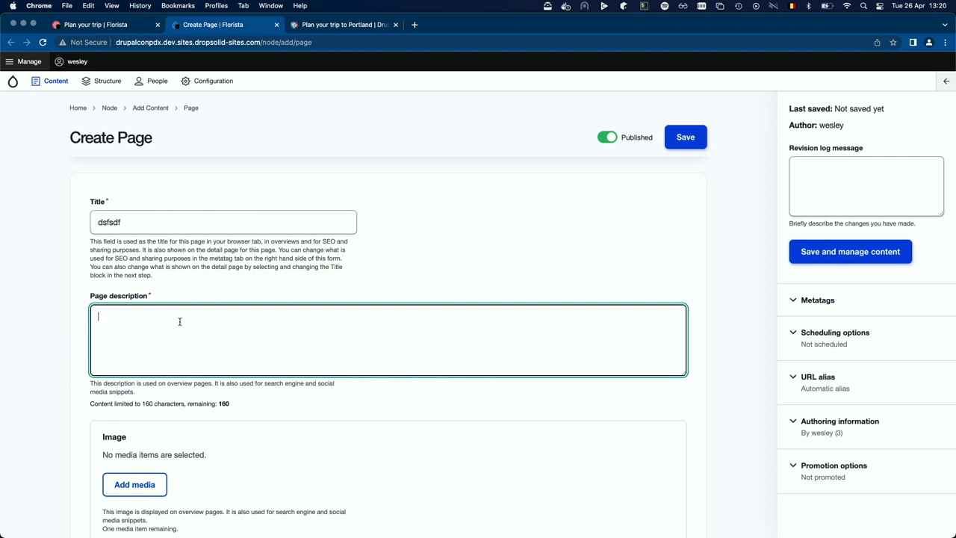
text(sdds)
scroll(388, 298, down, 2)
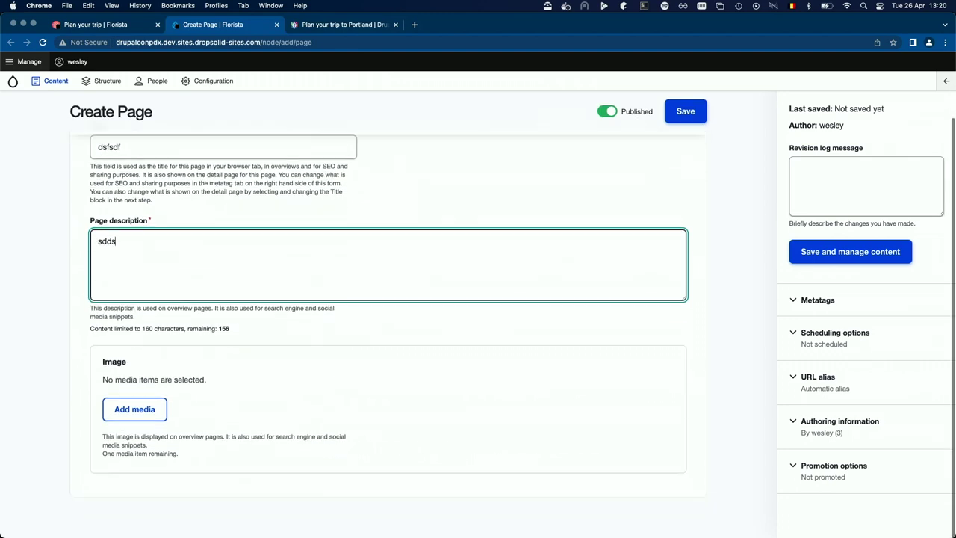
click(679, 114)
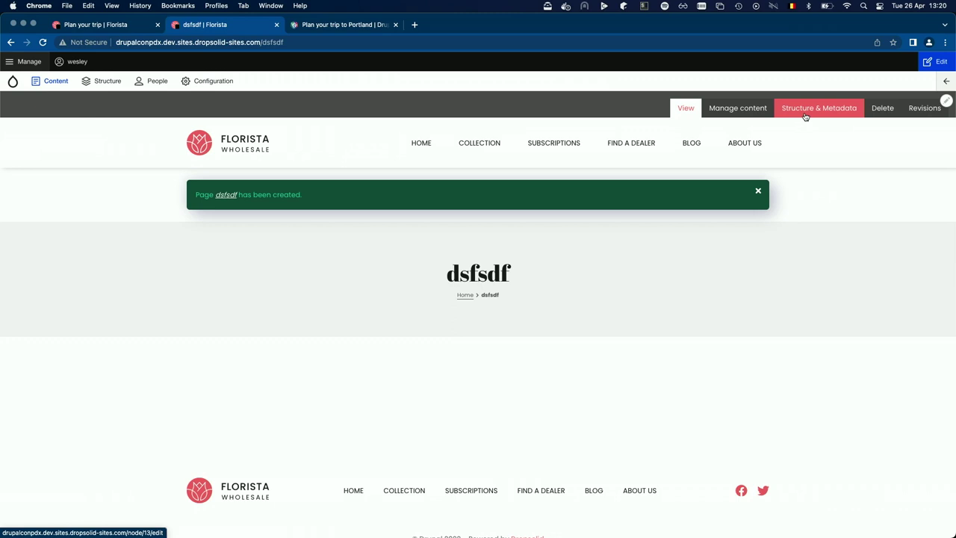
Add a Rocketship 1-Col section under the dsfsdf header and open its block chooser
click(748, 116)
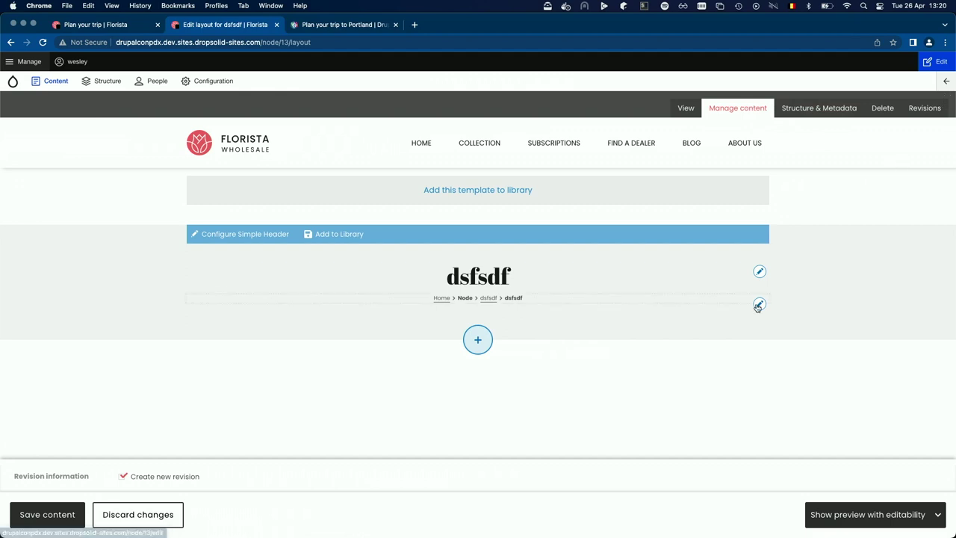
mouse_move(484, 344)
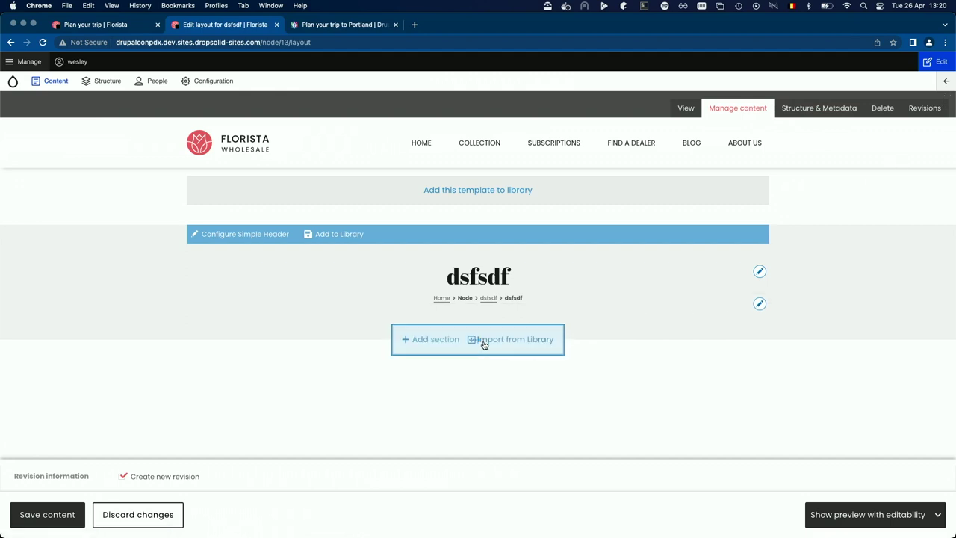
click(435, 343)
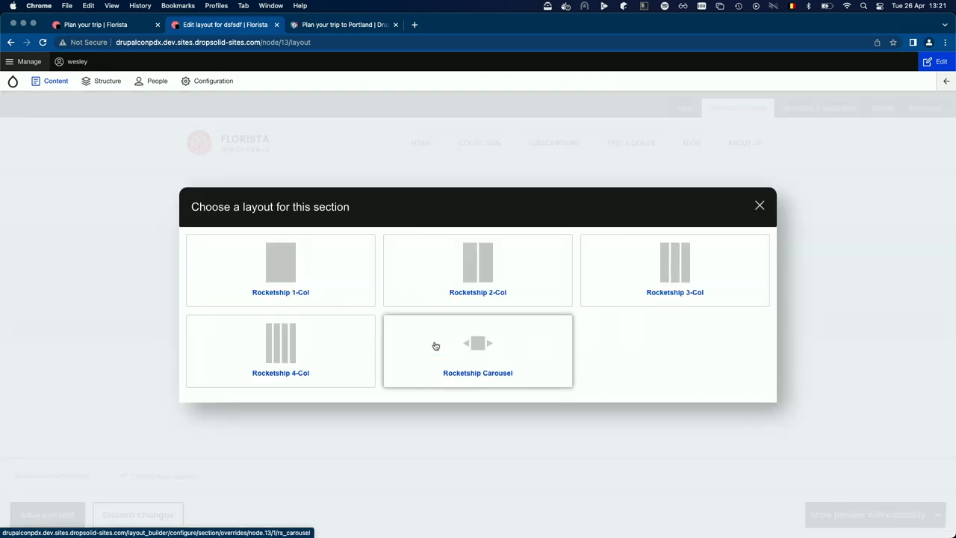
click(285, 267)
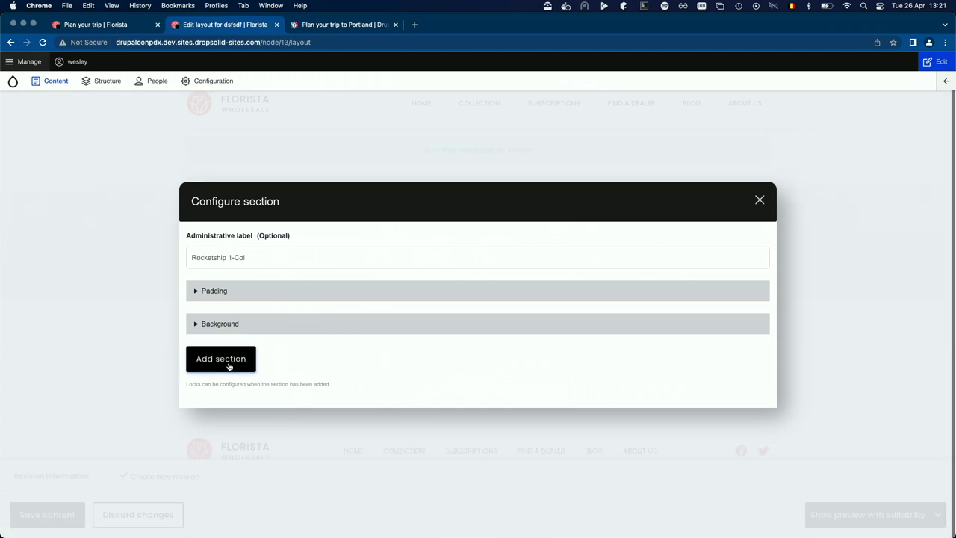
click(221, 360)
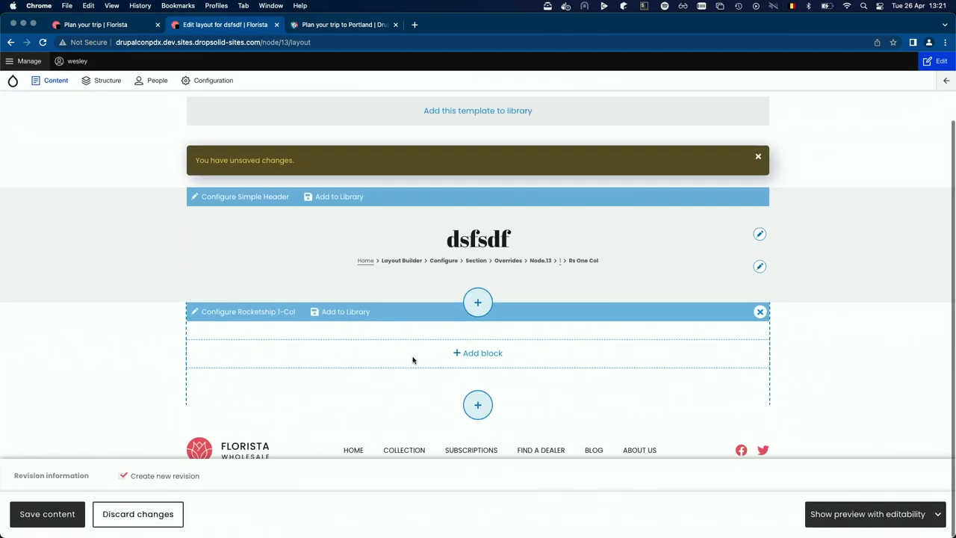
click(471, 355)
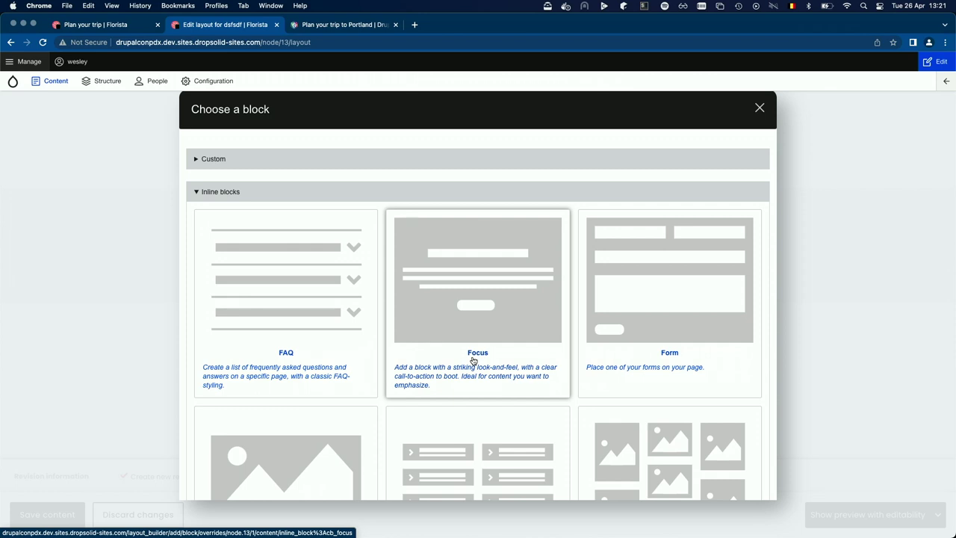
Pick the Text block, then bring up the DrupalCon 'Plan your trip to Portland' tab
scroll(473, 360, down, 3)
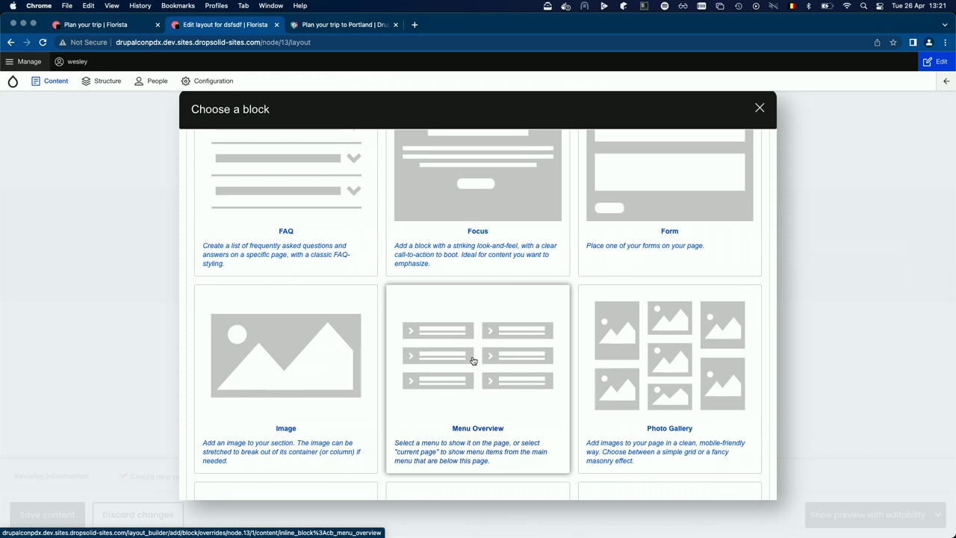
scroll(472, 361, down, 10)
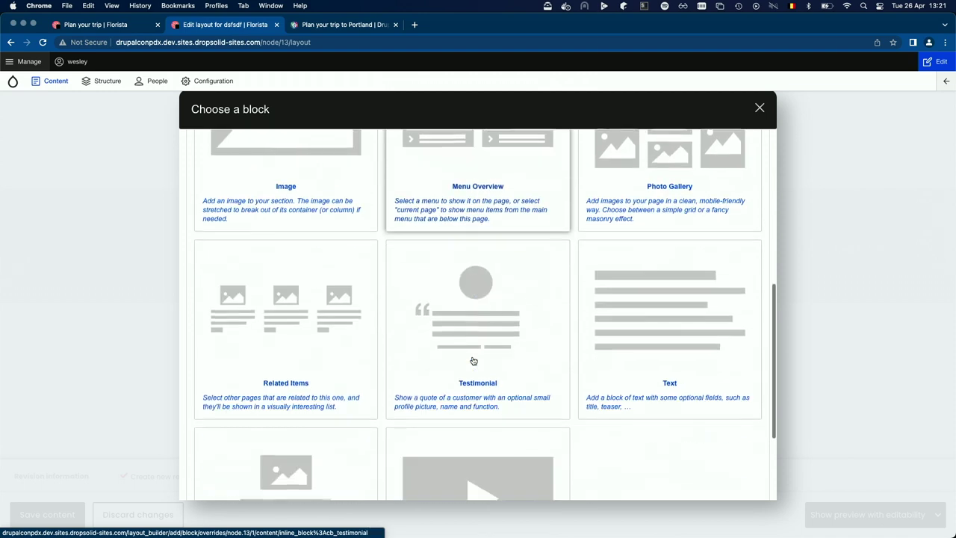
scroll(306, 340, up, 3)
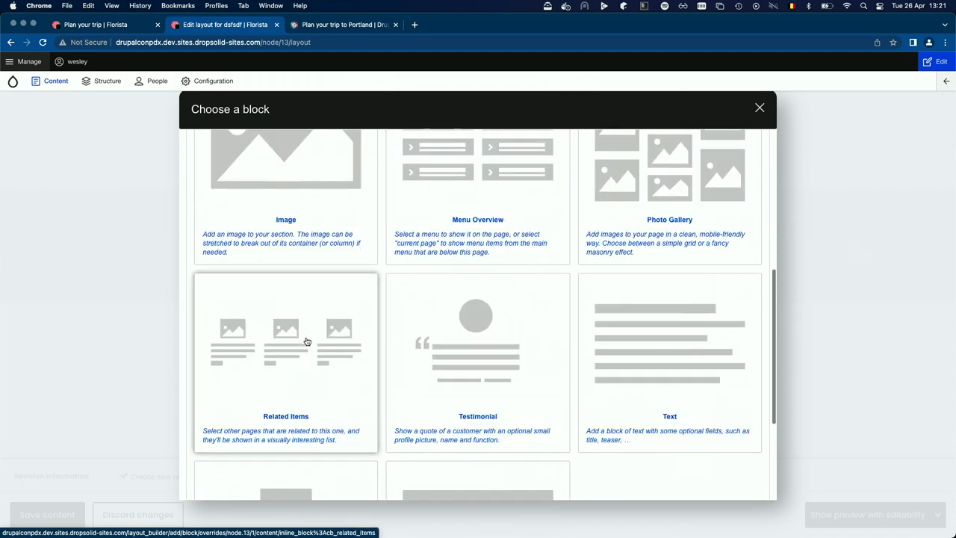
click(634, 338)
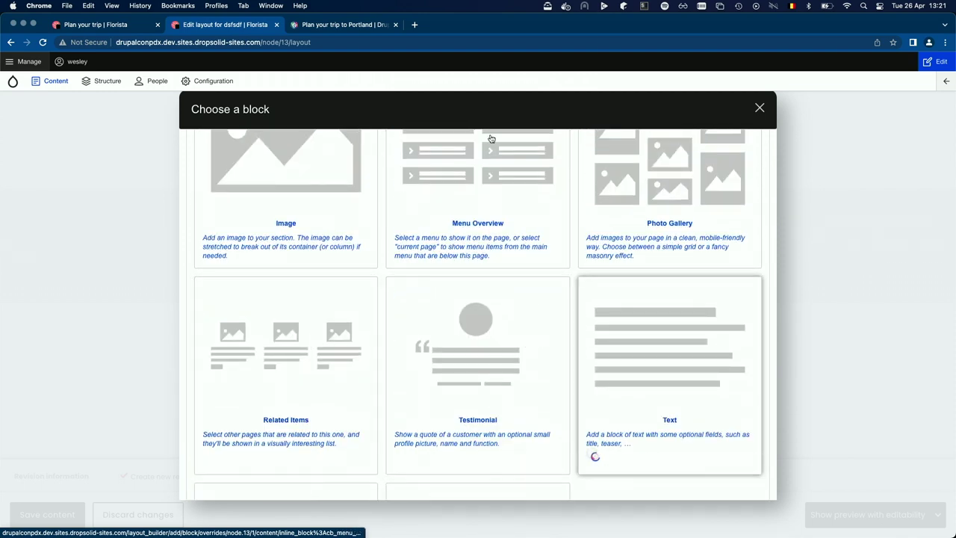
click(330, 28)
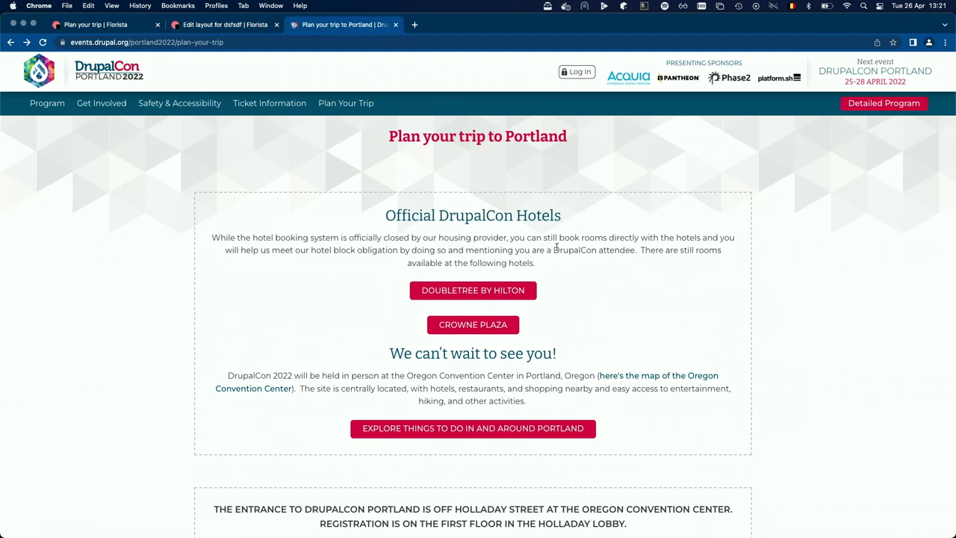
Copy the DrupalCon hotel booking paragraph into the block's Text field
drag(553, 263, 203, 238)
key(super+c)
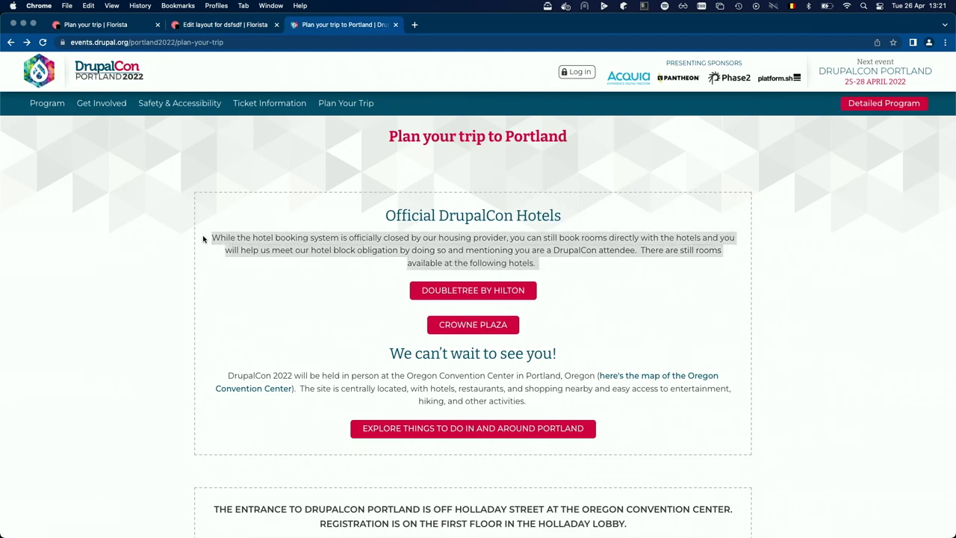
click(227, 26)
click(291, 393)
key(super+v)
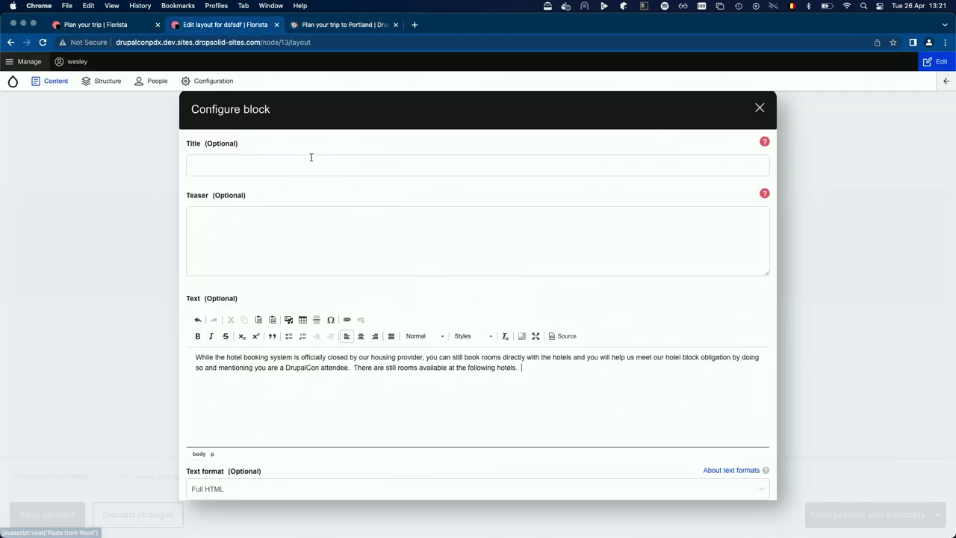
Copy the 'Official DrupalCon Hotels' heading into the block's Title field
click(345, 24)
triple_click(483, 215)
key(super+c)
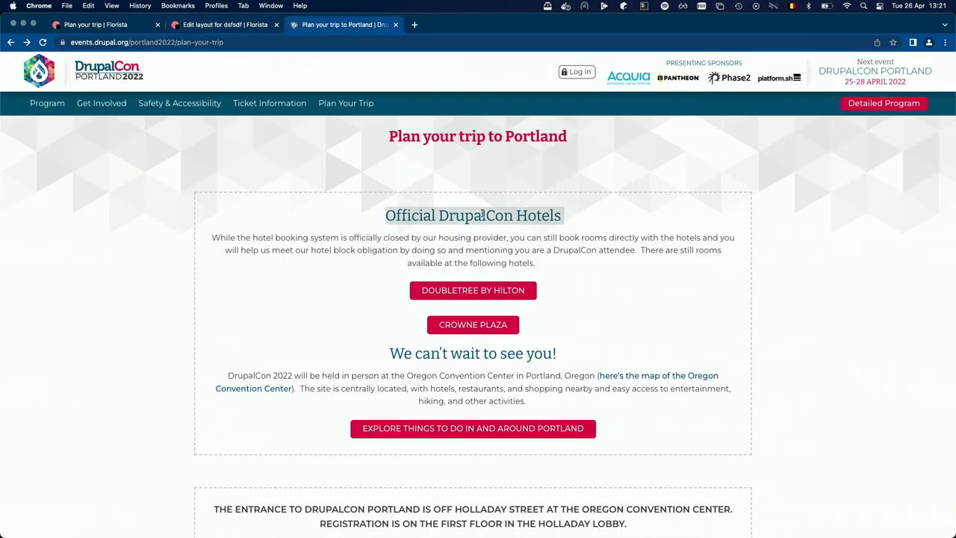
click(238, 29)
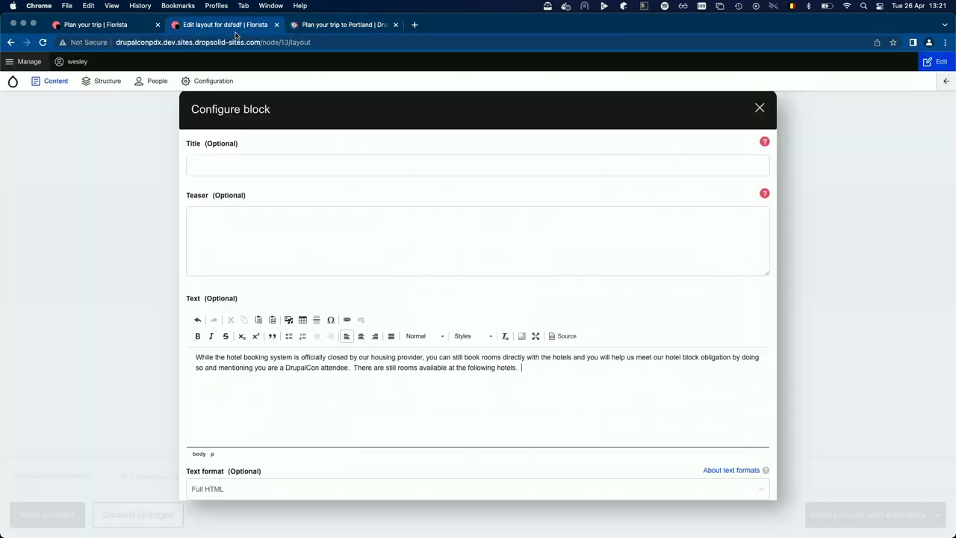
click(307, 163)
key(super+v)
Link the button to 'November - New dealerships (2)' with text 'ddd' and add the block
scroll(301, 216, down, 10)
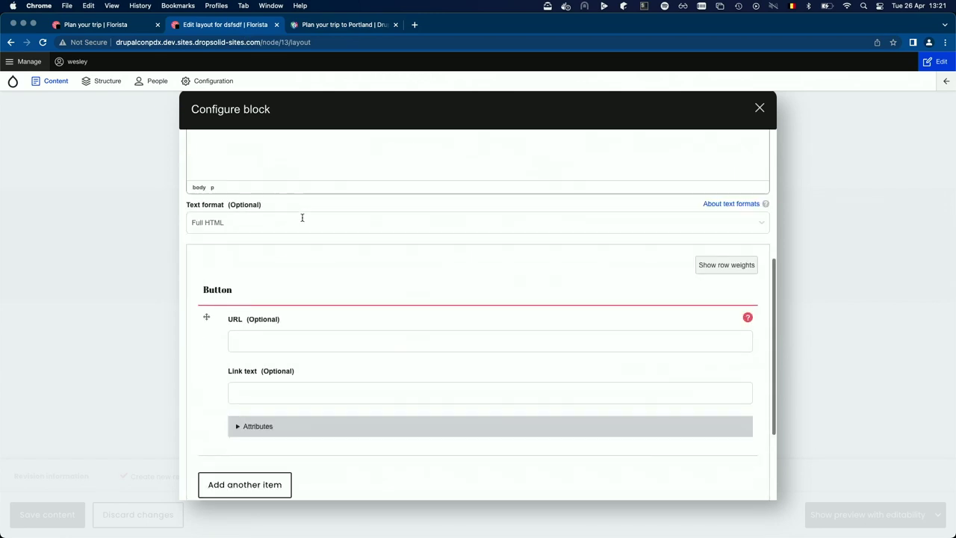
click(291, 214)
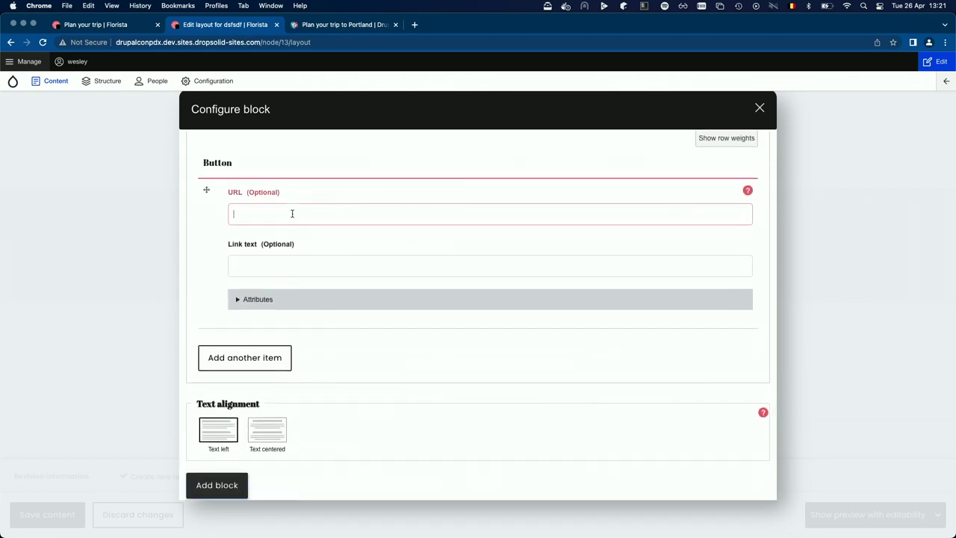
scroll(292, 214, up, 10)
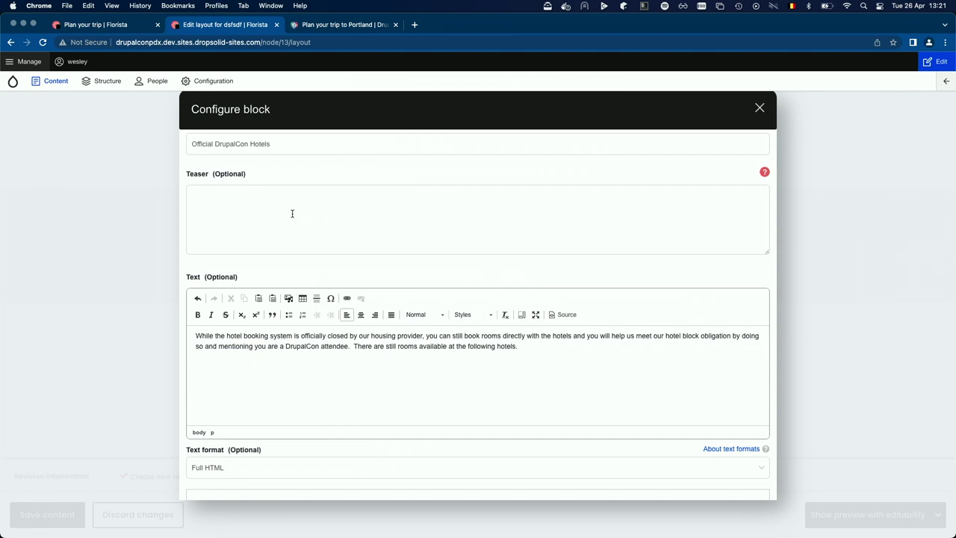
scroll(292, 214, down, 5)
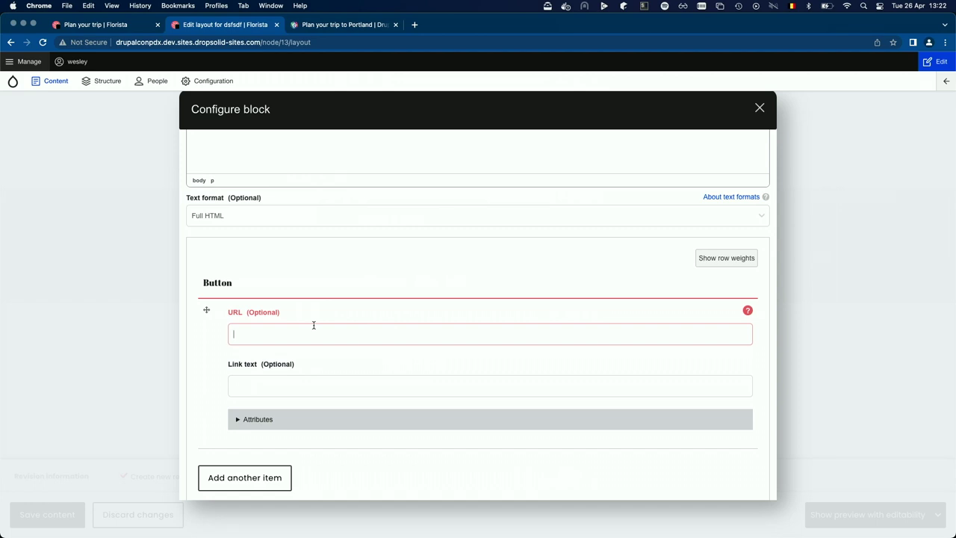
text(dd)
key(BackSpace)
click(242, 363)
click(284, 387)
text(ddd)
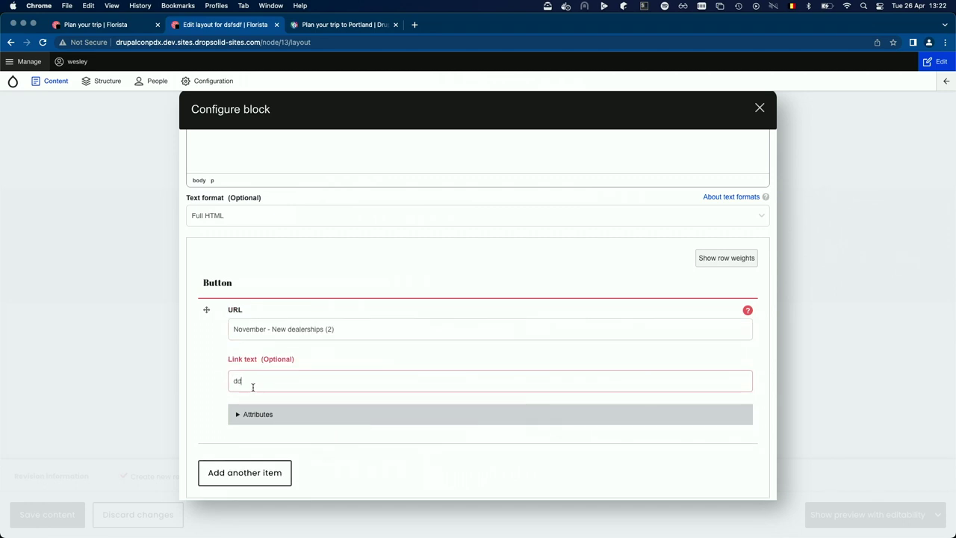
scroll(245, 474, down, 3)
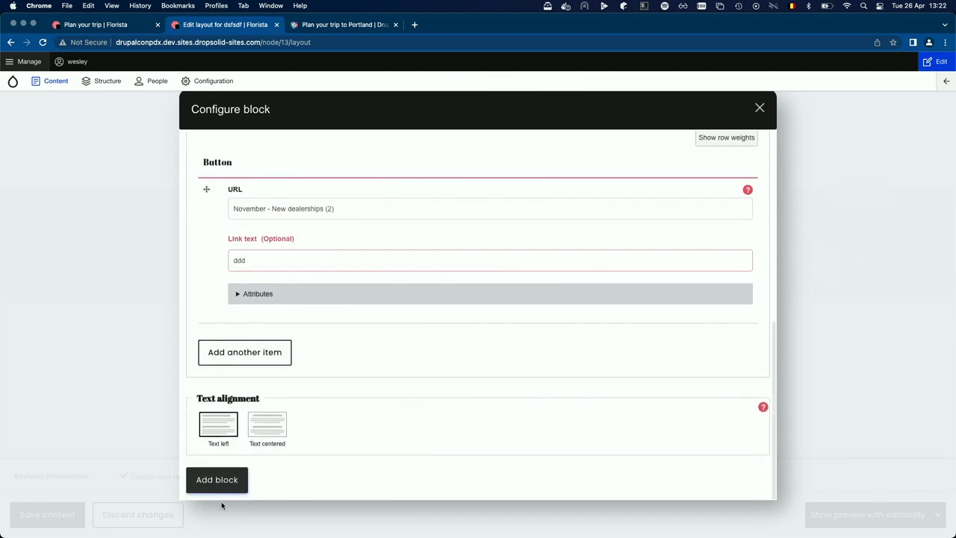
click(221, 485)
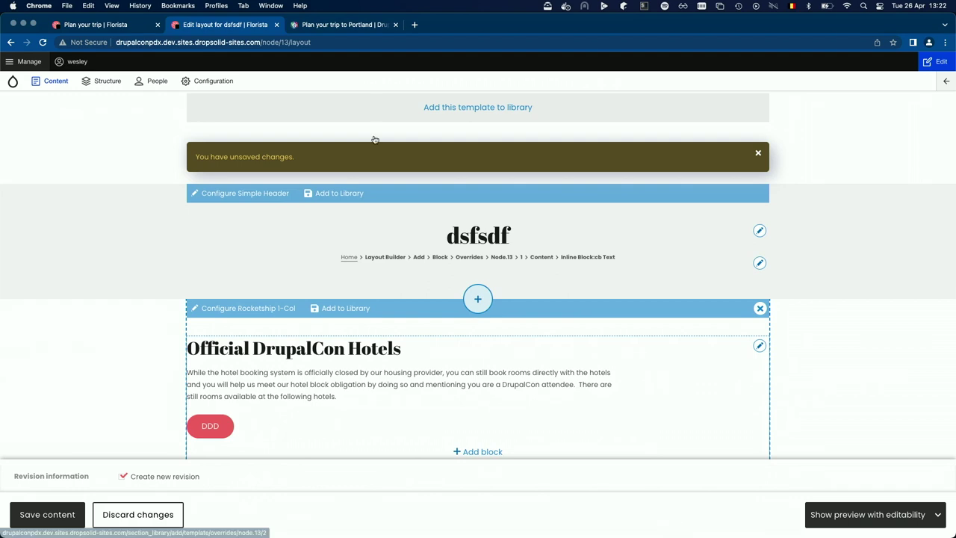
View the live Plan your trip page with the new hotels text block
click(327, 27)
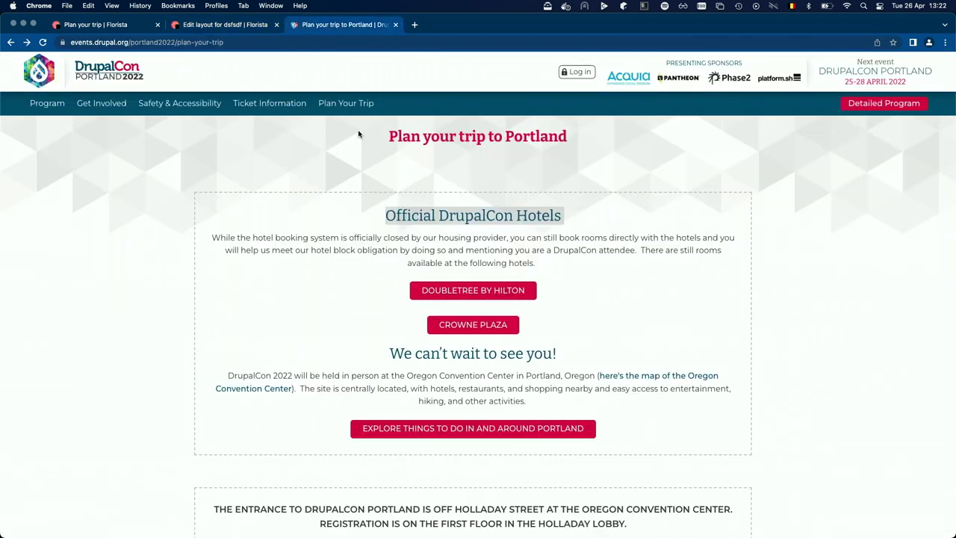
click(221, 27)
scroll(315, 199, down, 2)
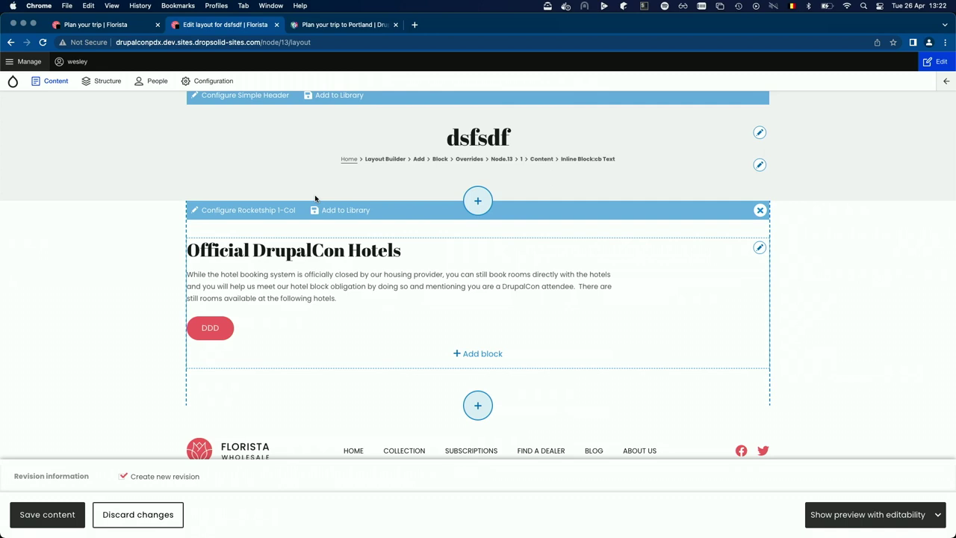
click(109, 25)
scroll(260, 200, down, 3)
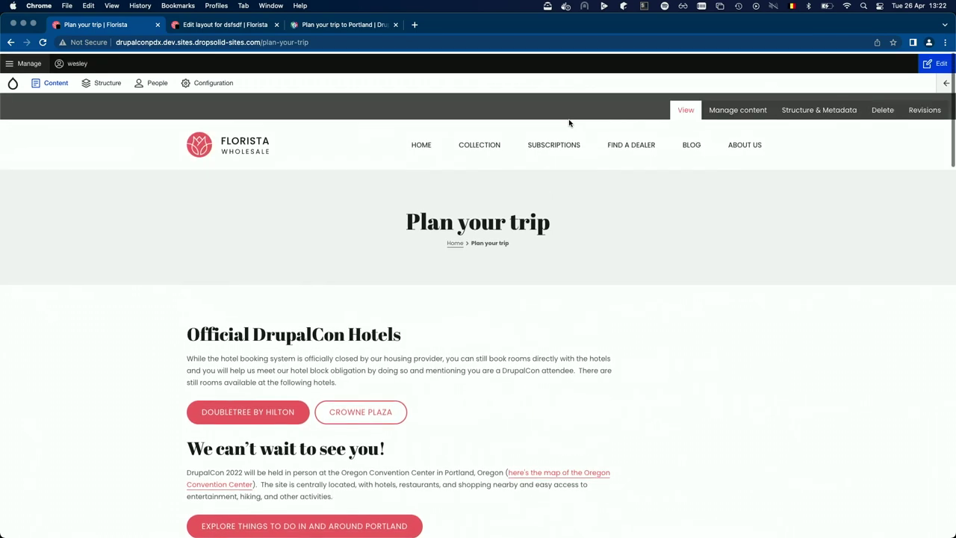
Insert an empty Rocketship 2-Col section directly above the hotels section in the Plan your trip layout
click(719, 112)
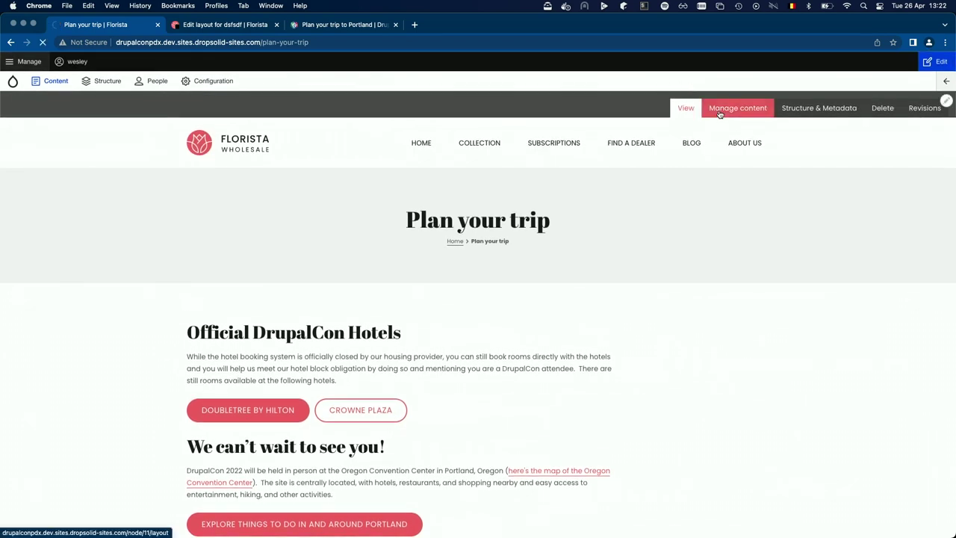
mouse_move(474, 343)
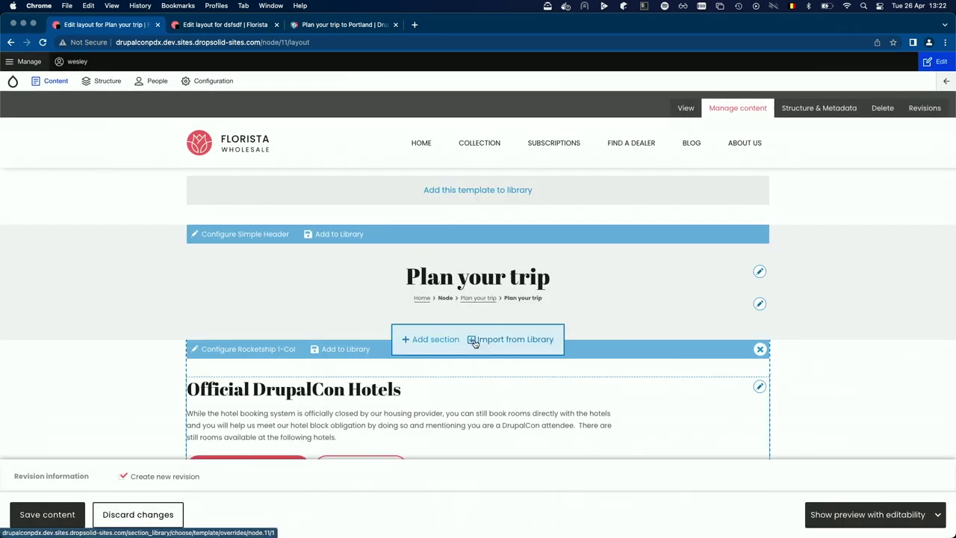
click(444, 340)
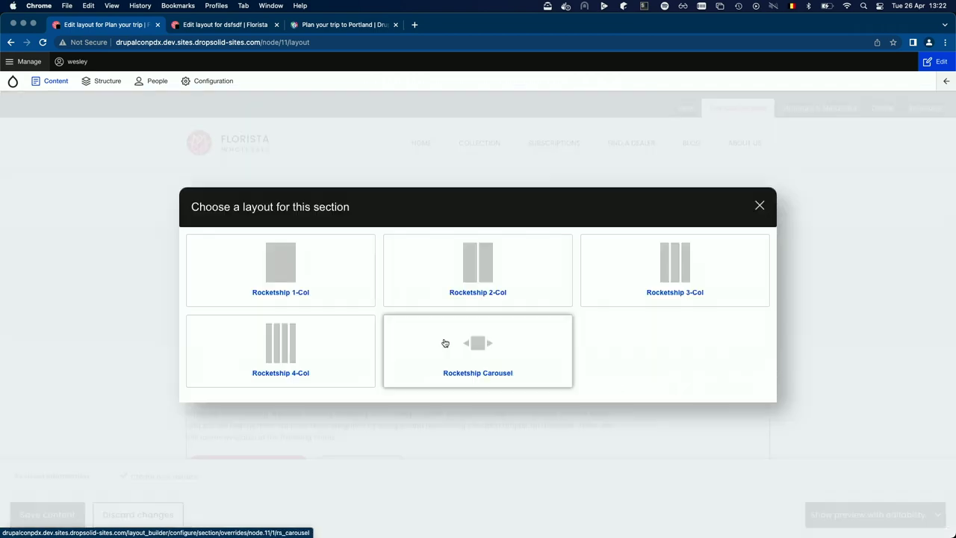
click(484, 286)
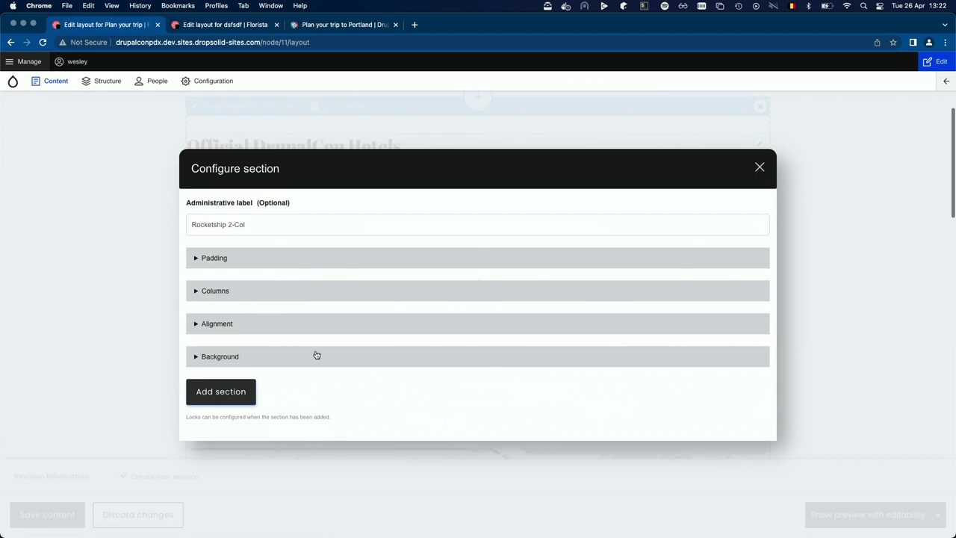
click(229, 400)
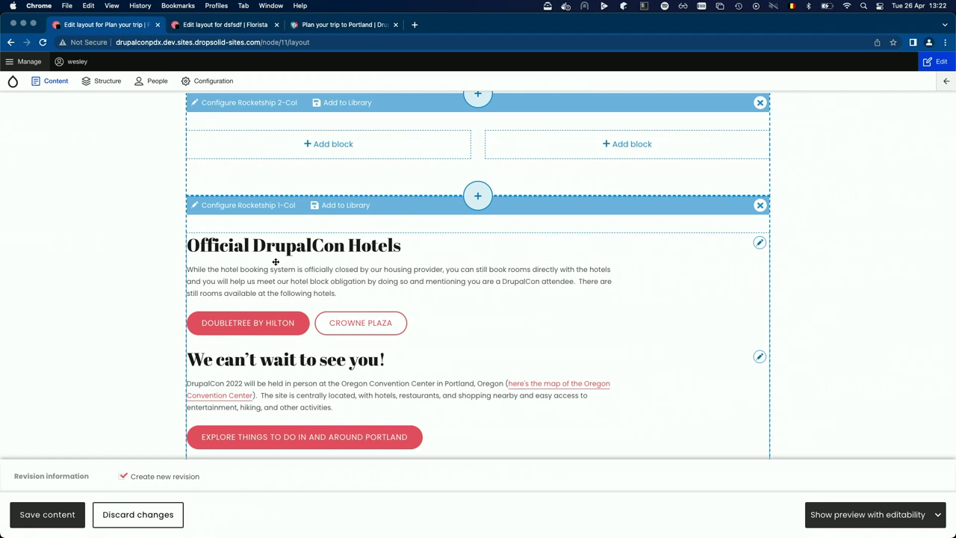
Drag the hotels block into the left column and 'We can't wait to see you!' into the right
drag(272, 251, 270, 139)
drag(303, 374, 615, 256)
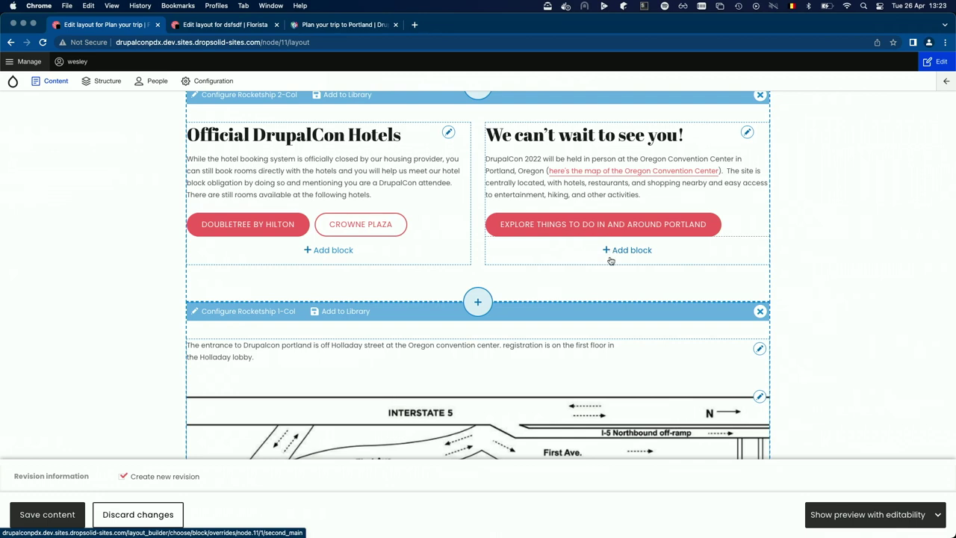
click(858, 514)
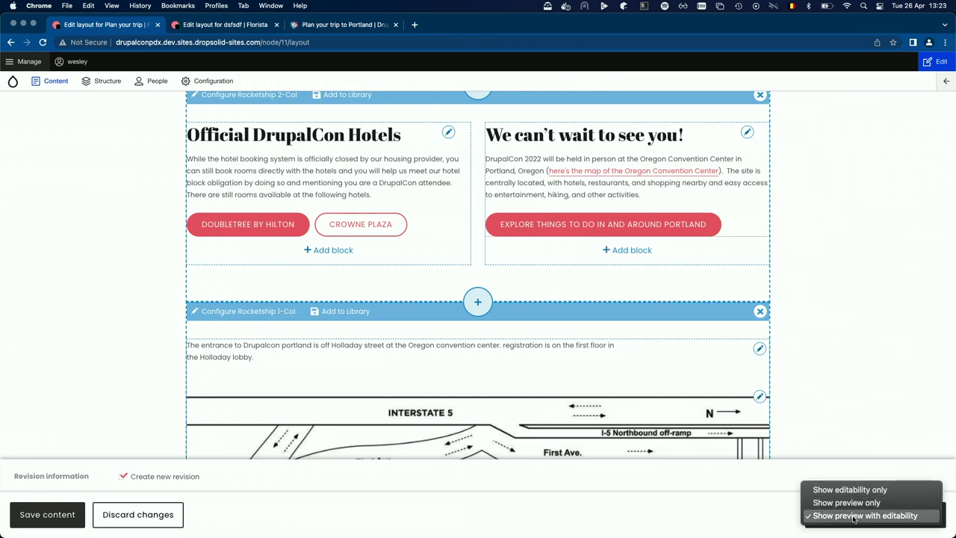
click(851, 503)
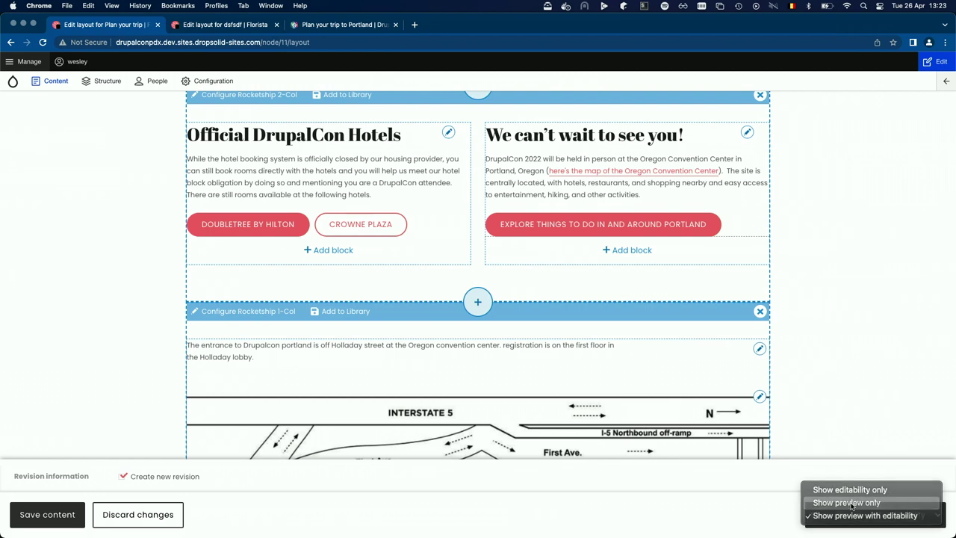
click(853, 518)
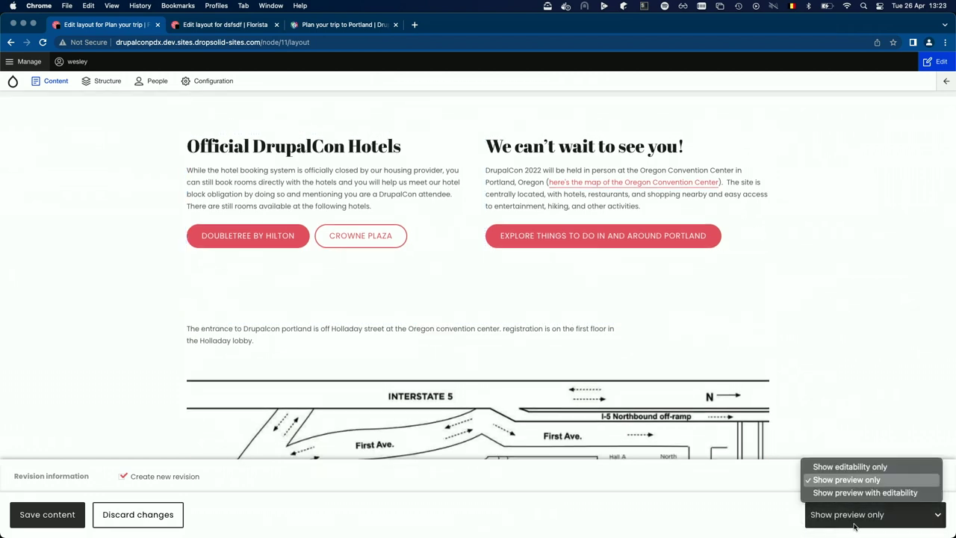
click(850, 469)
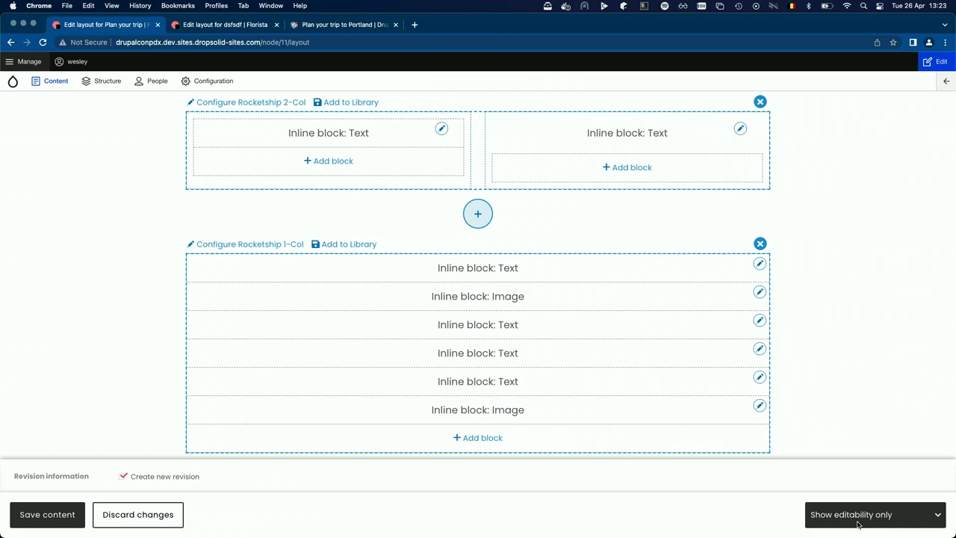
click(857, 524)
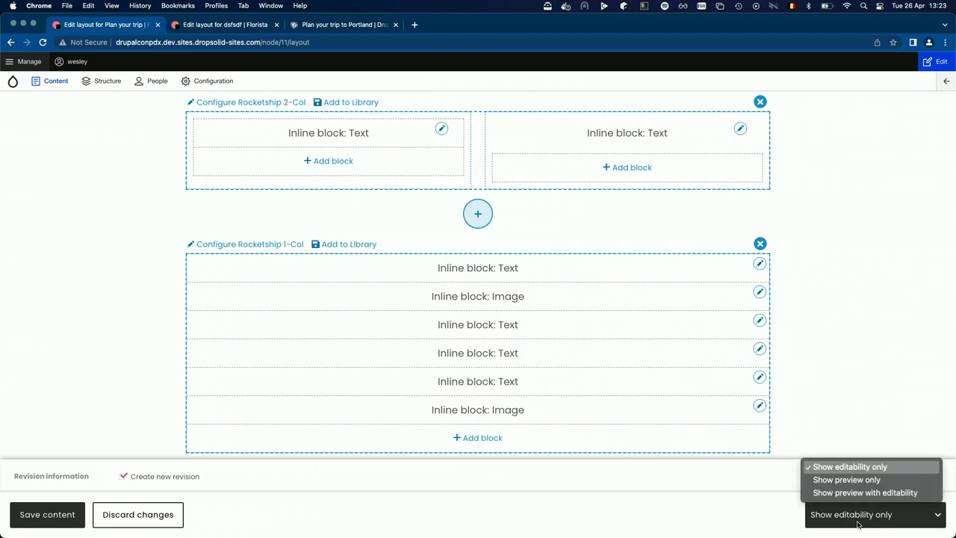
click(863, 492)
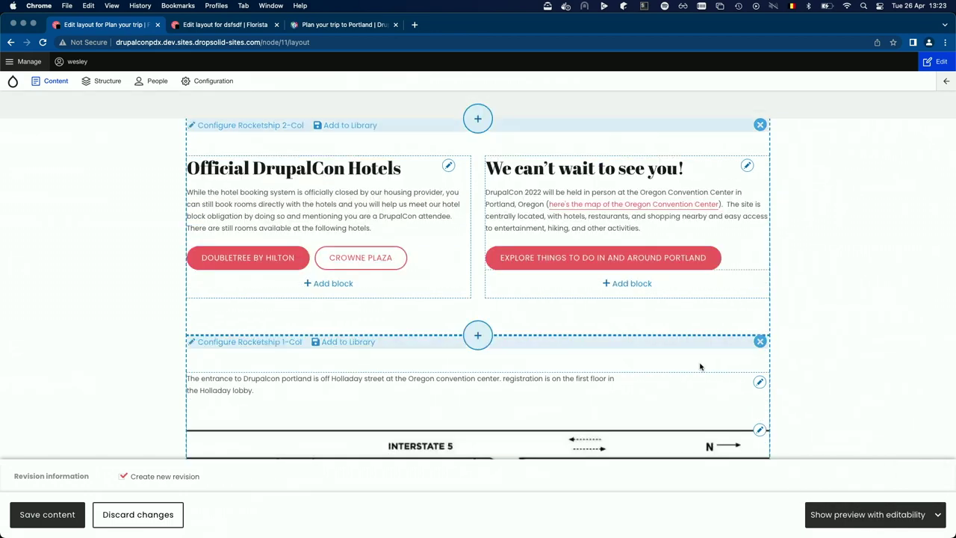
scroll(473, 314, down, 2)
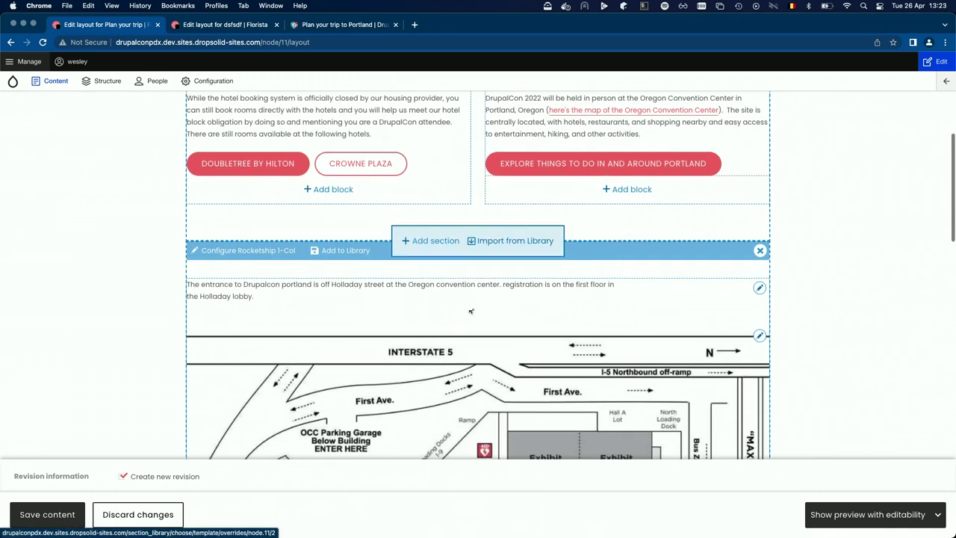
Add a Rocketship 1-Col section and drag the convention-centre entrance text into it
mouse_move(472, 239)
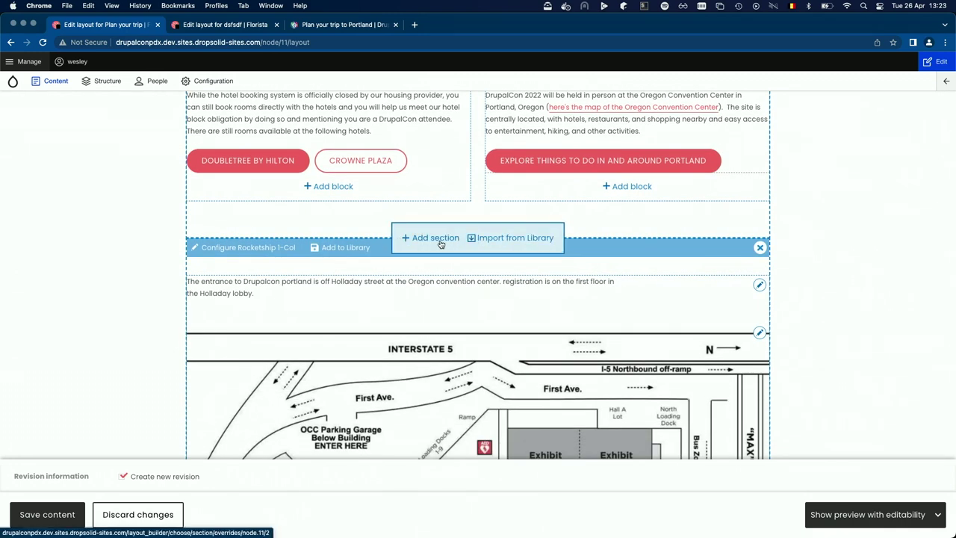
click(441, 242)
click(318, 269)
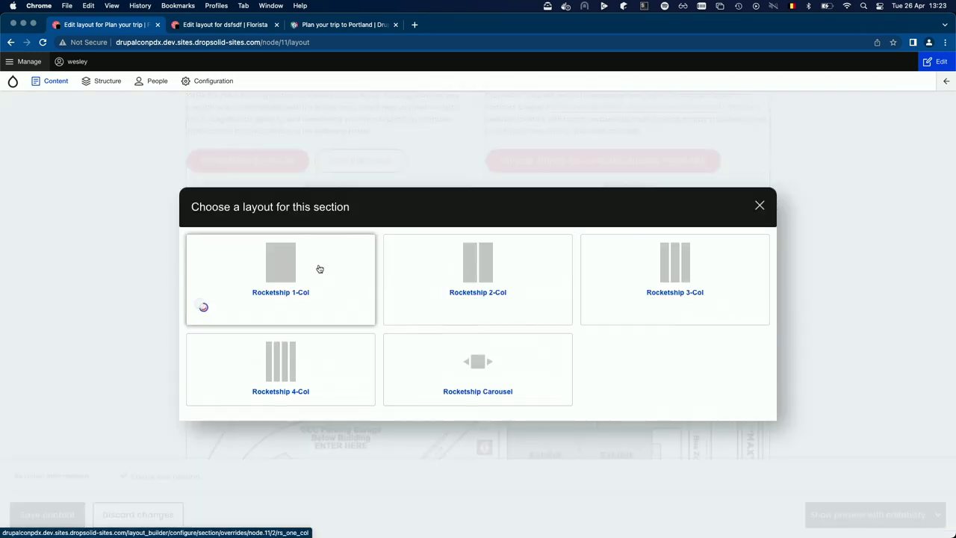
click(253, 358)
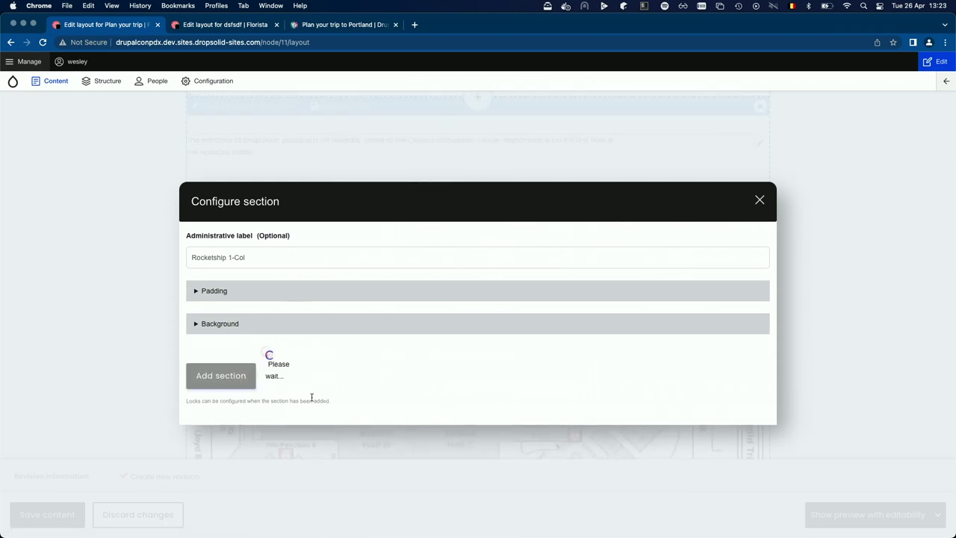
scroll(374, 287, up, 2)
drag(376, 301, 450, 209)
scroll(442, 216, down, 3)
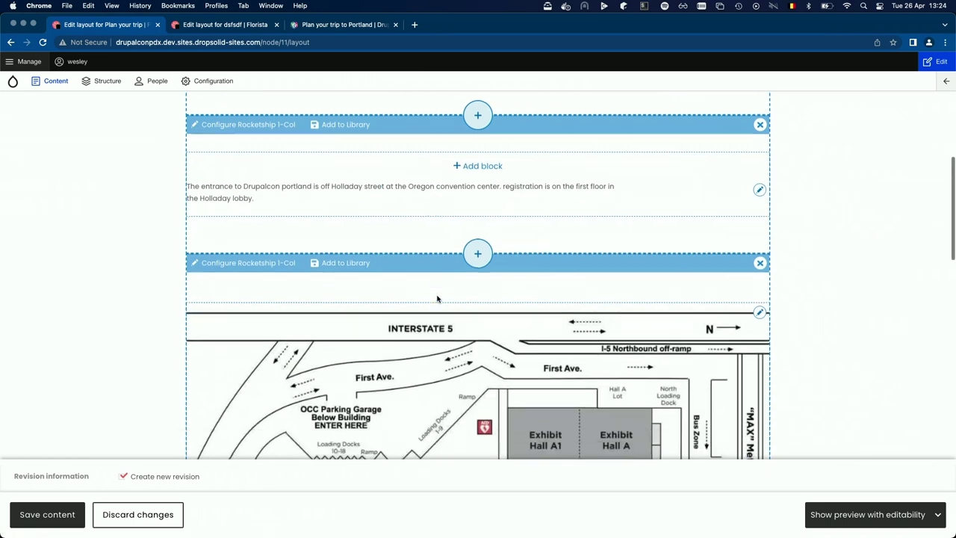
Move the map image under the entrance text using Show editability only, then return to preview
drag(423, 346, 410, 256)
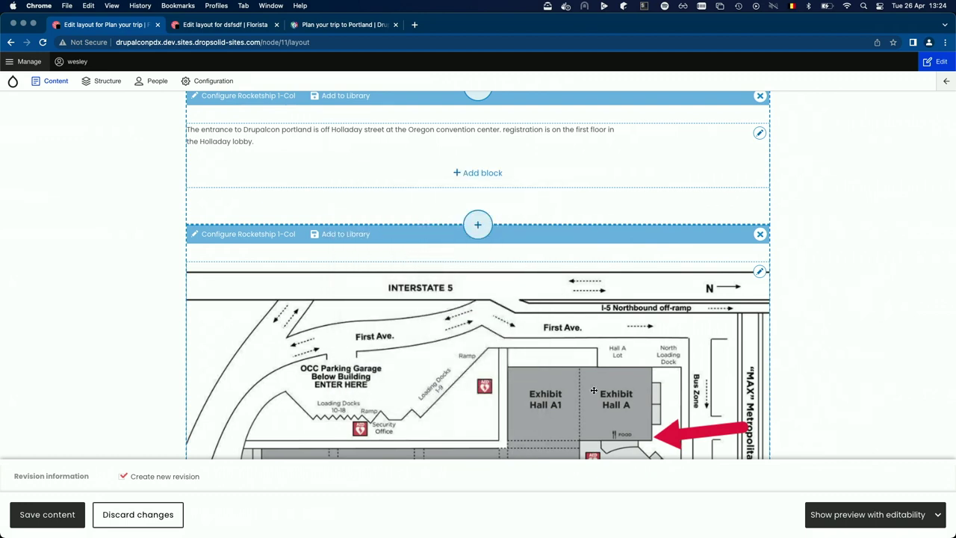
click(873, 515)
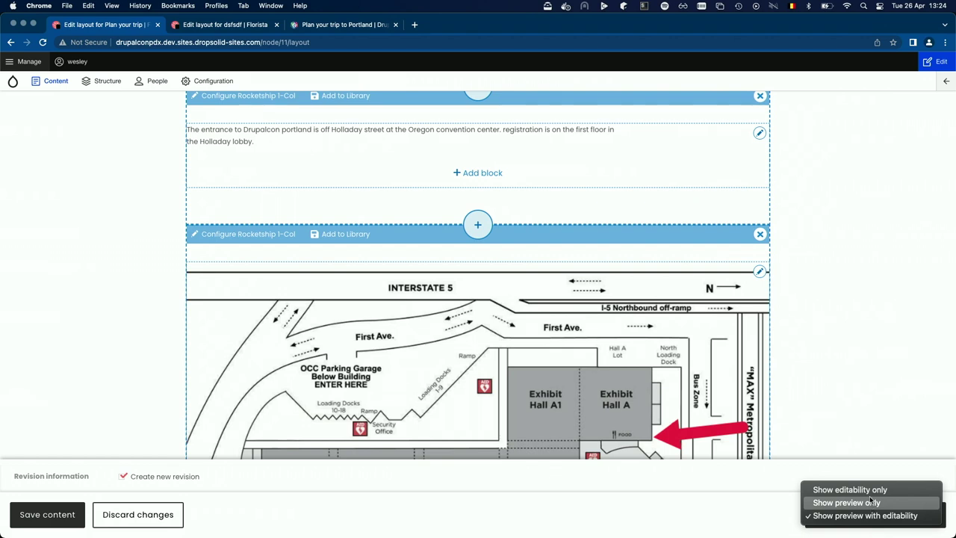
click(851, 489)
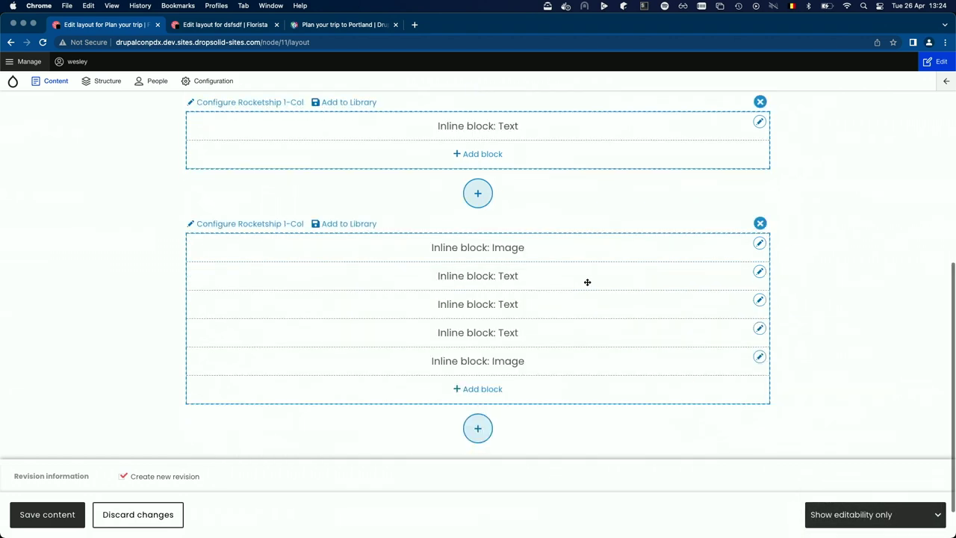
scroll(560, 298, up, 2)
drag(522, 318, 504, 231)
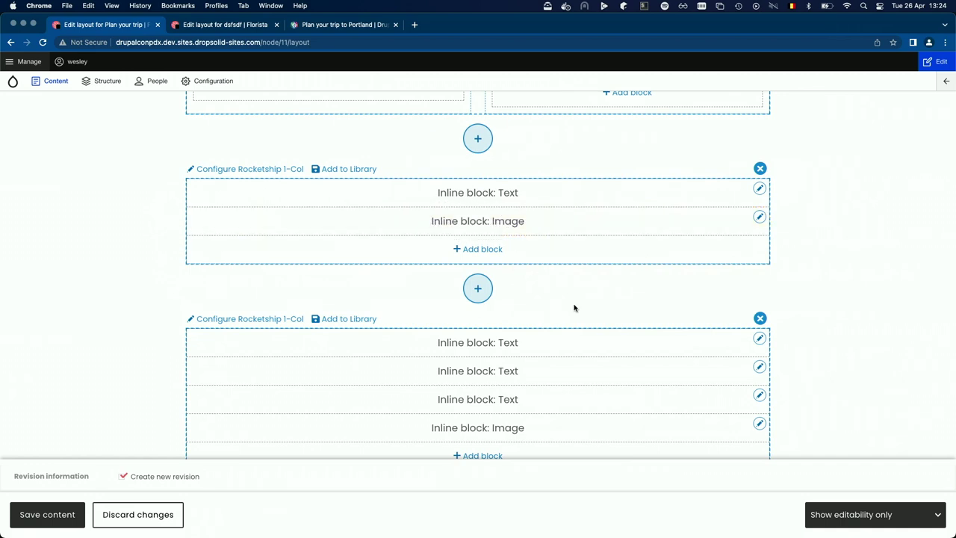
click(887, 515)
click(885, 493)
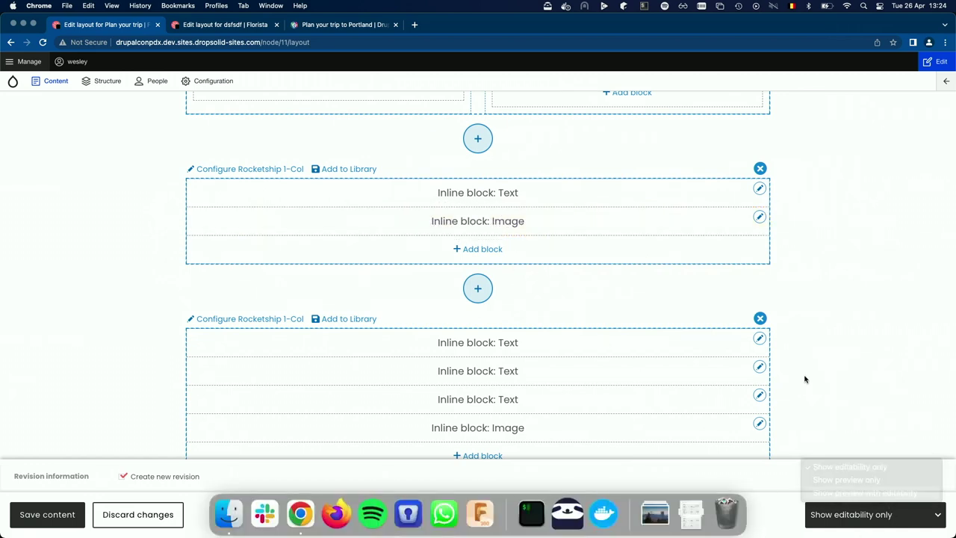
scroll(605, 364, down, 5)
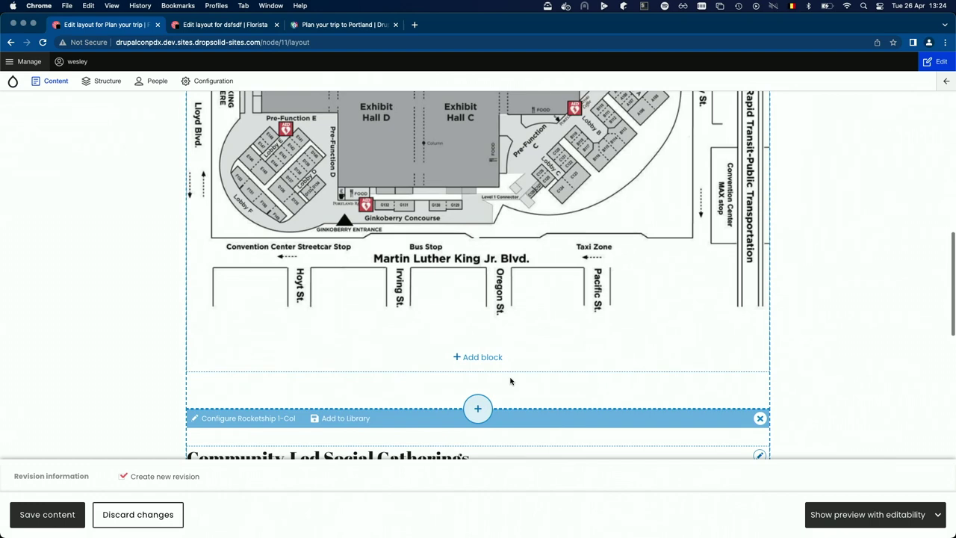
Add a Rocketship 1-Col section for the social gatherings content
scroll(486, 382, down, 2)
mouse_move(470, 357)
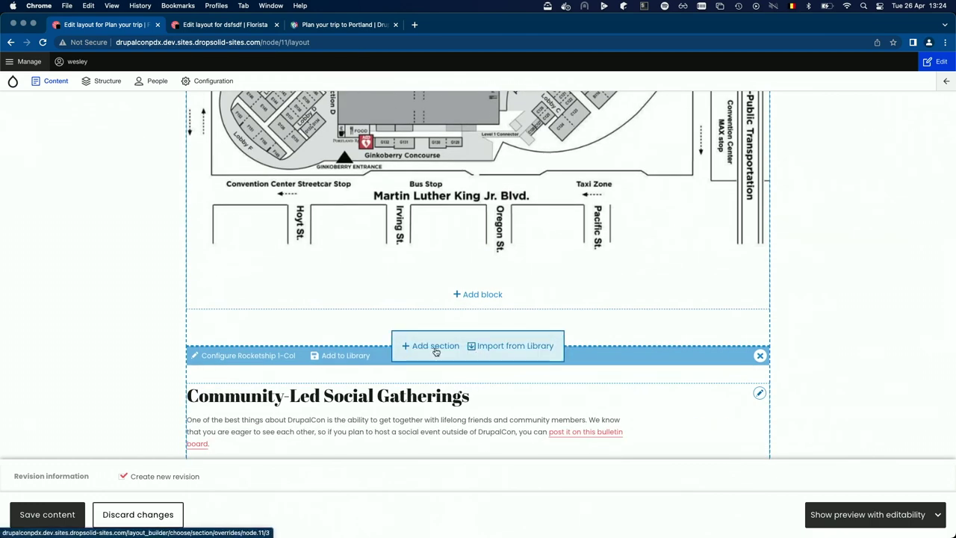
scroll(436, 350, down, 7)
scroll(431, 337, up, 5)
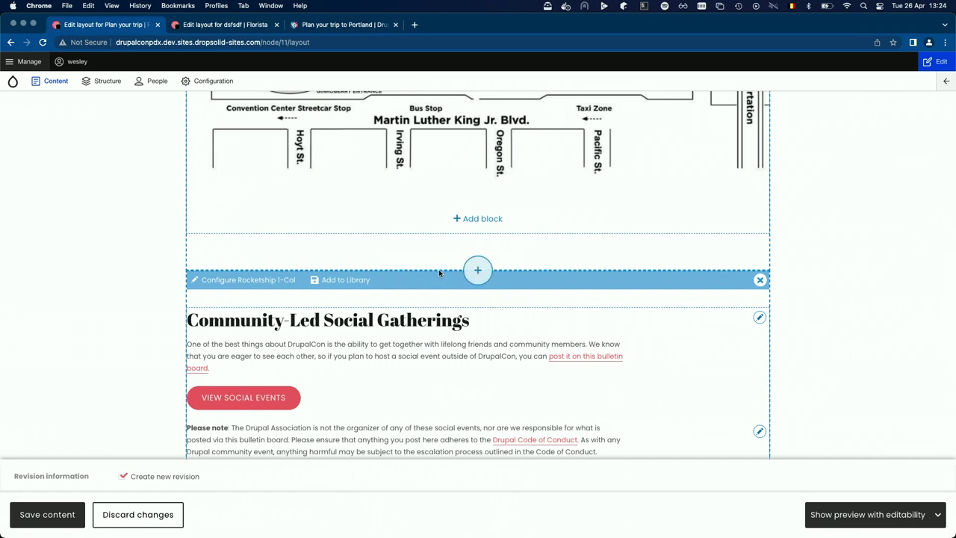
click(447, 269)
click(329, 280)
click(234, 360)
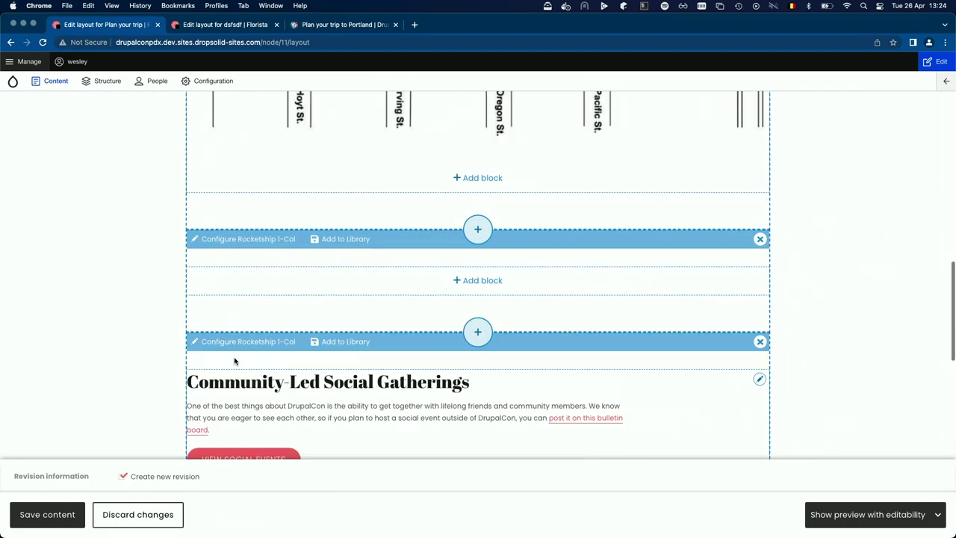
Drag the Community-Led Social Gatherings and Please note blocks into the new section
drag(285, 298, 301, 269)
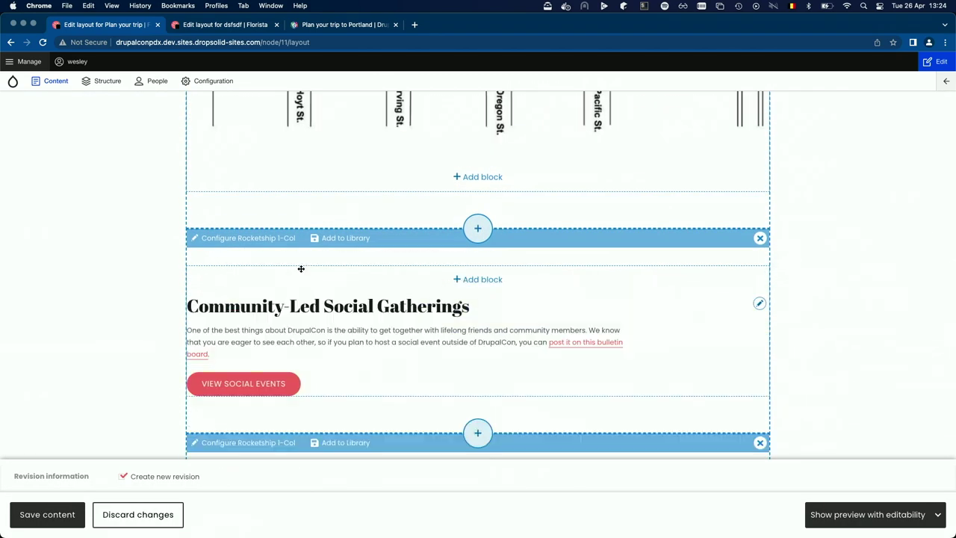
scroll(301, 269, down, 5)
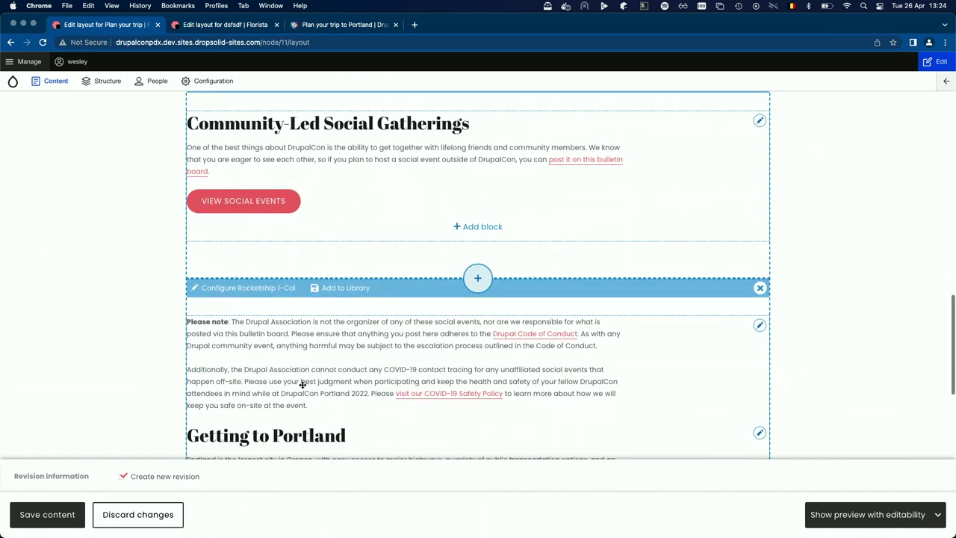
drag(290, 361, 303, 272)
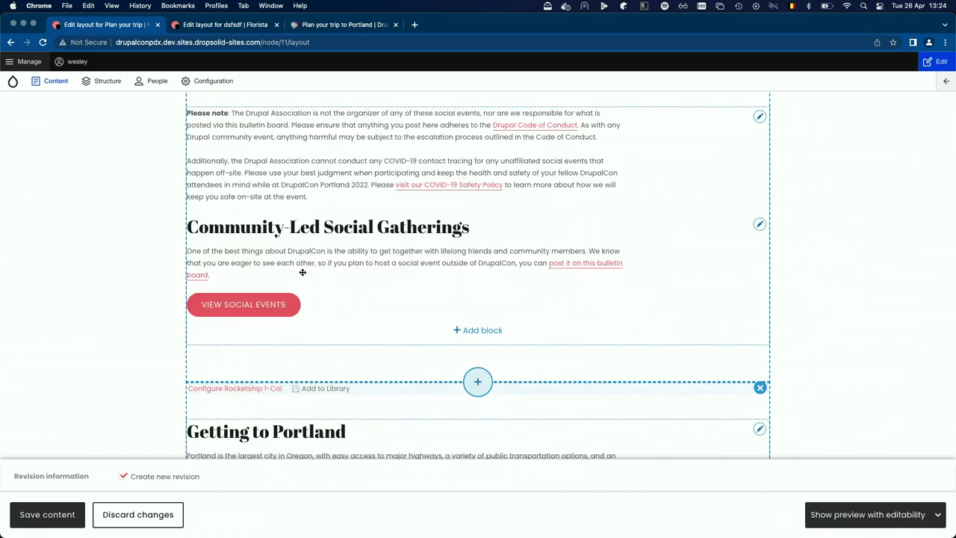
scroll(302, 258, up, 2)
drag(296, 207, 296, 363)
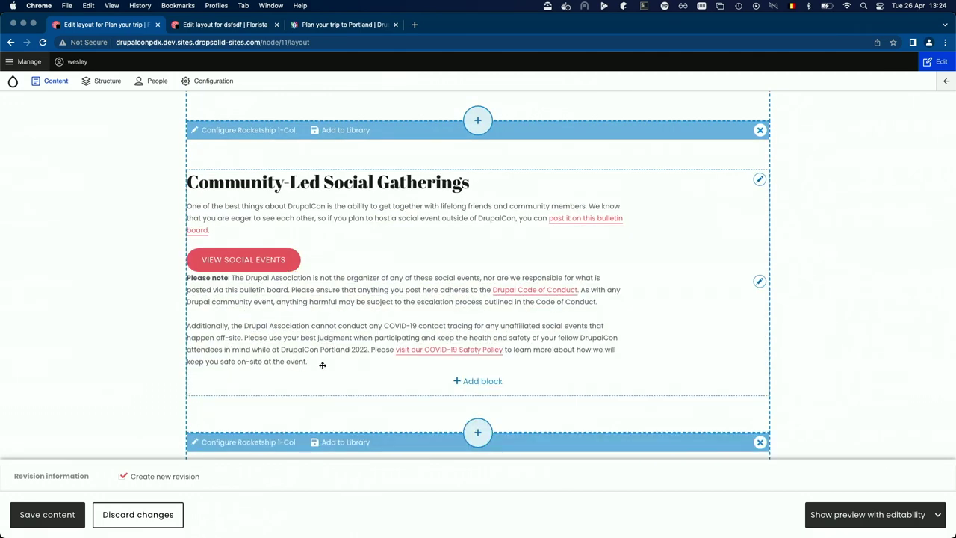
scroll(322, 365, down, 8)
scroll(322, 365, down, 5)
scroll(321, 365, up, 5)
scroll(322, 365, up, 1)
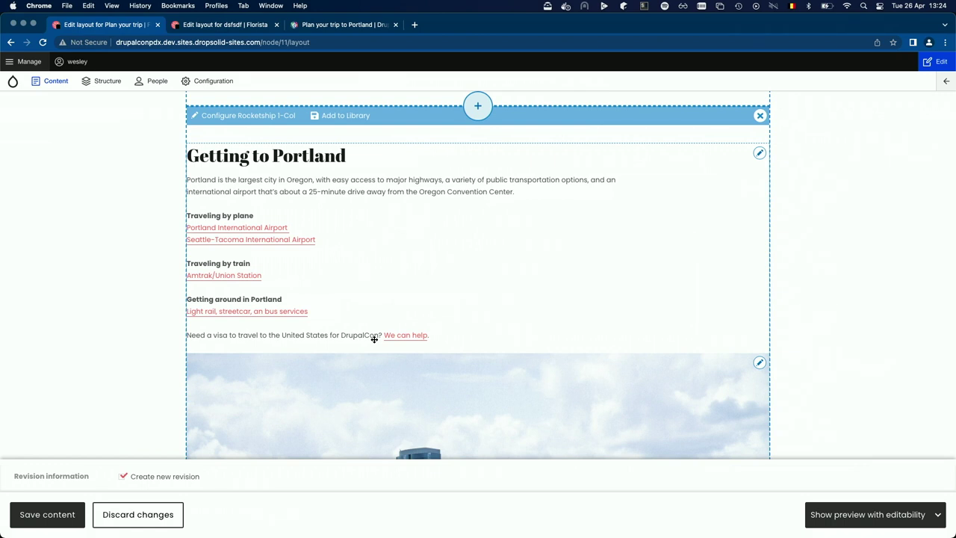
scroll(374, 338, up, 10)
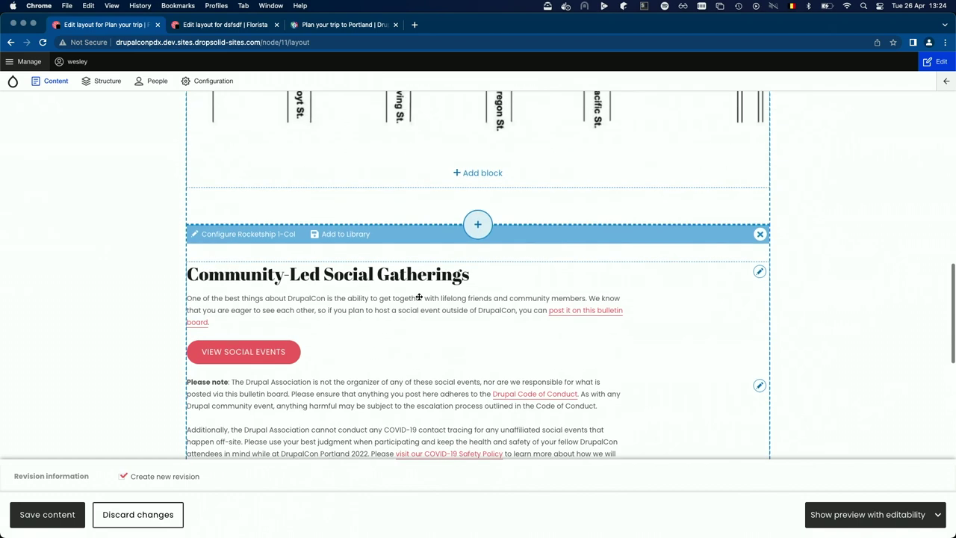
Add another empty Rocketship 1-Col section above the social gatherings content
mouse_move(475, 267)
click(435, 267)
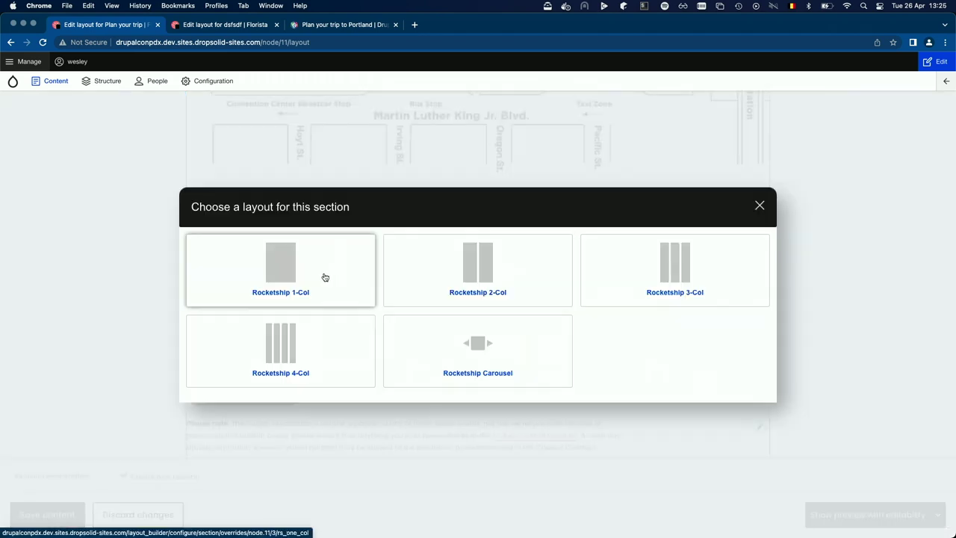
click(325, 277)
click(225, 366)
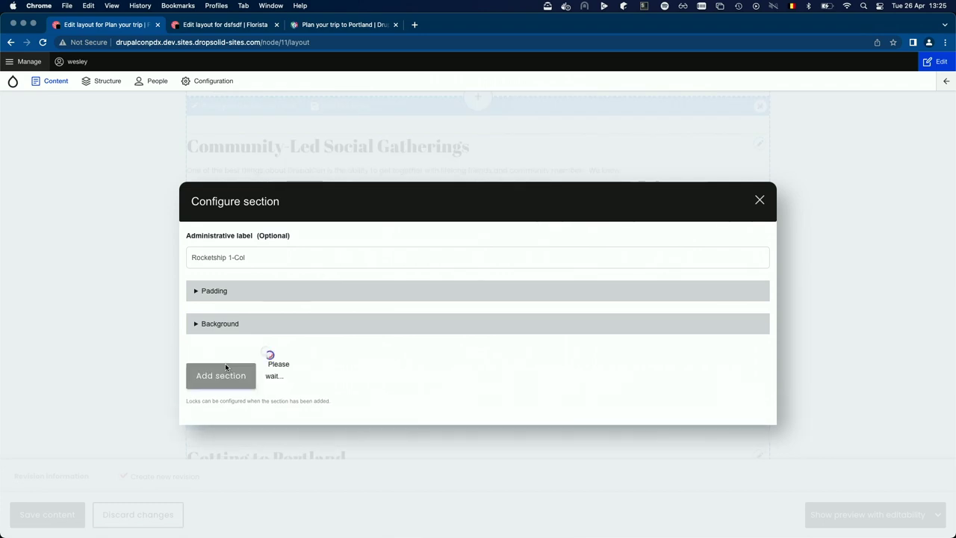
Pick an Image block for the empty section, then cancel its configuration
scroll(276, 307, up, 3)
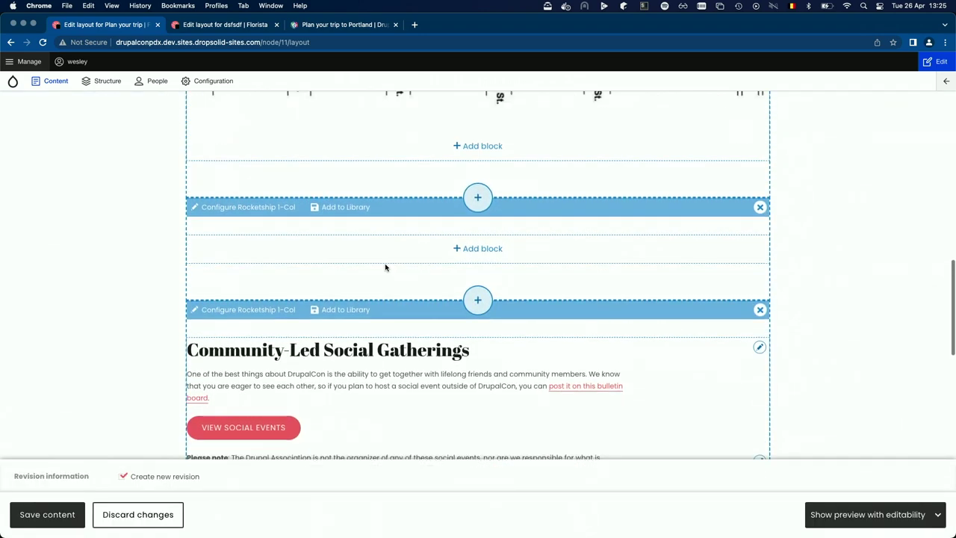
click(477, 254)
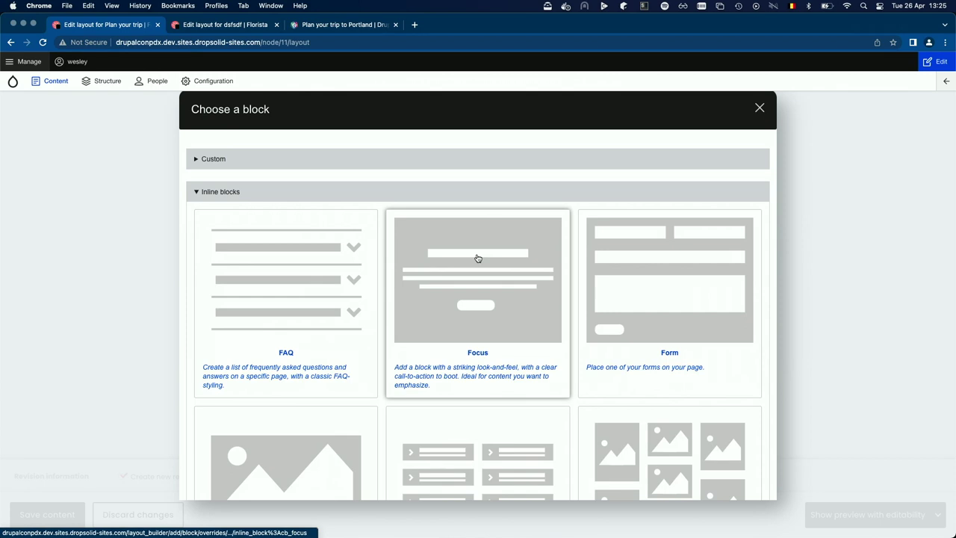
scroll(477, 257, down, 4)
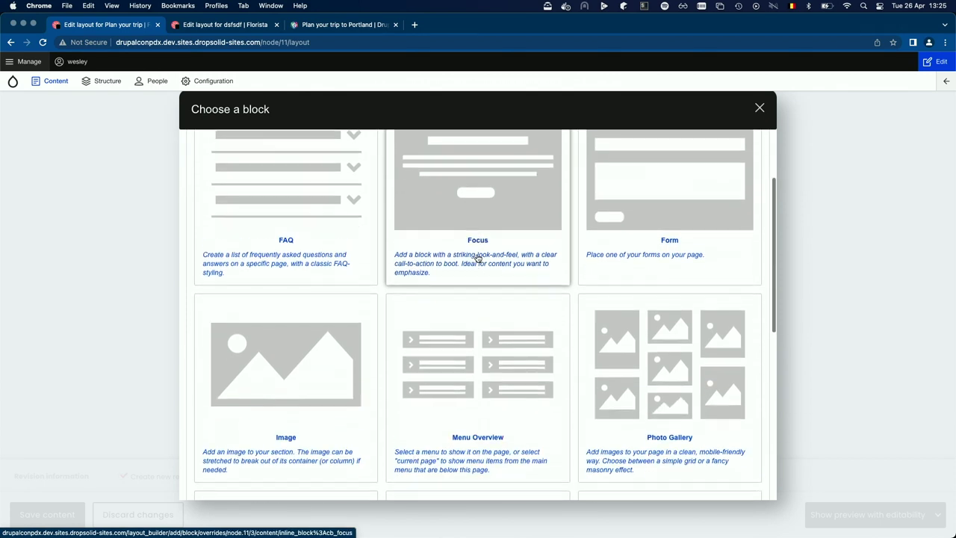
click(296, 353)
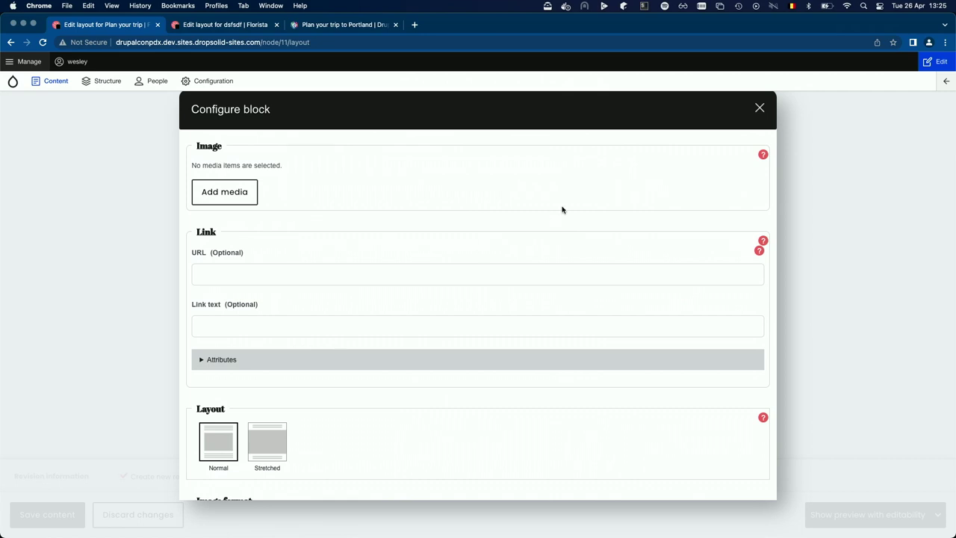
click(760, 109)
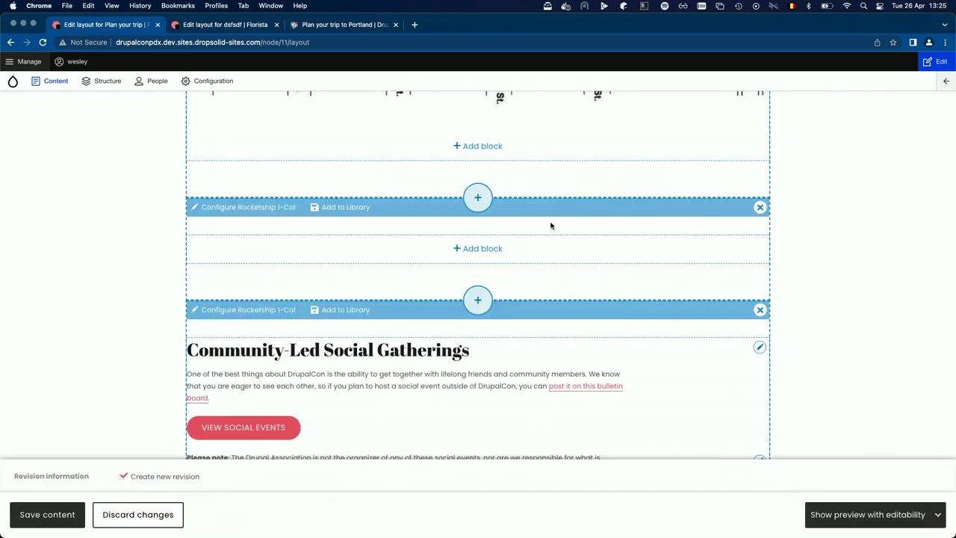
Browse the Inline and Custom blocks groups, then choose the Image block for the empty section
click(491, 255)
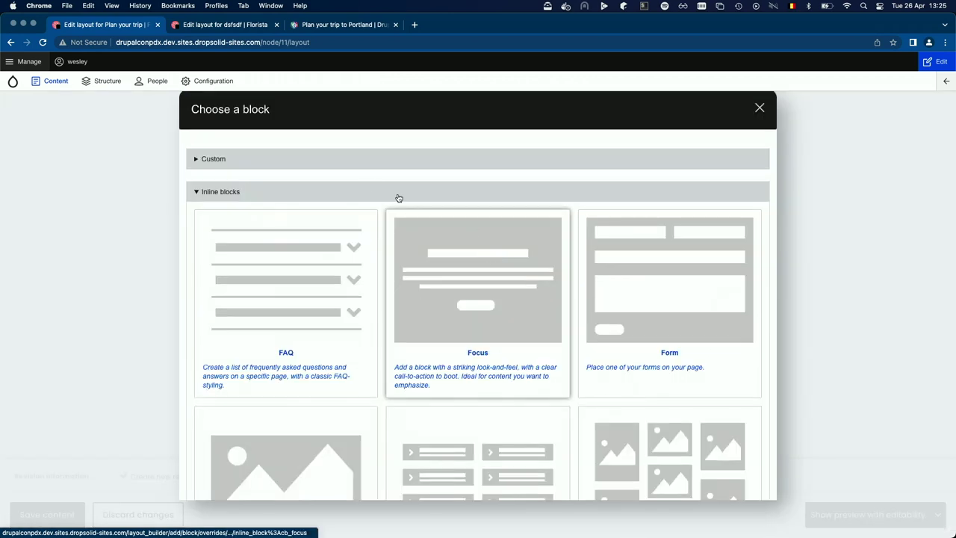
scroll(378, 296, down, 10)
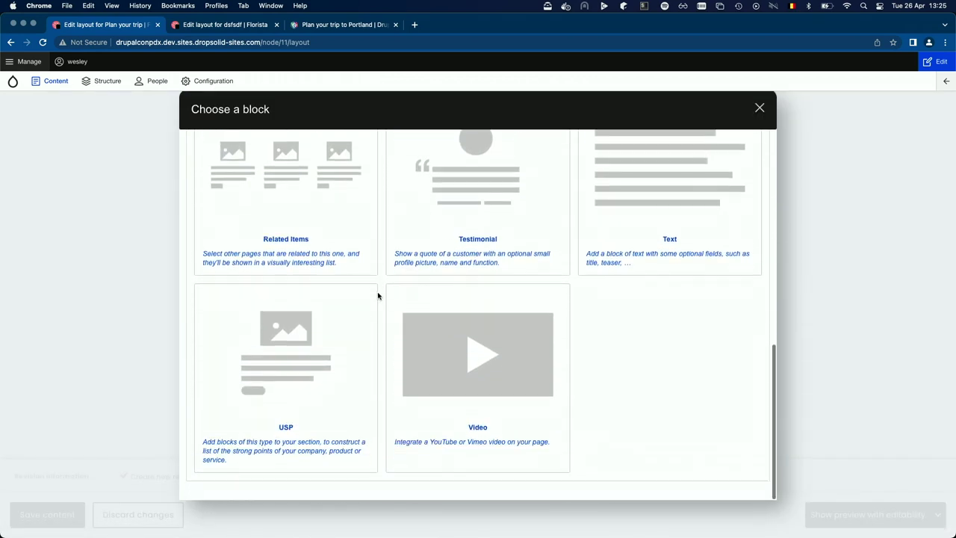
scroll(378, 296, up, 10)
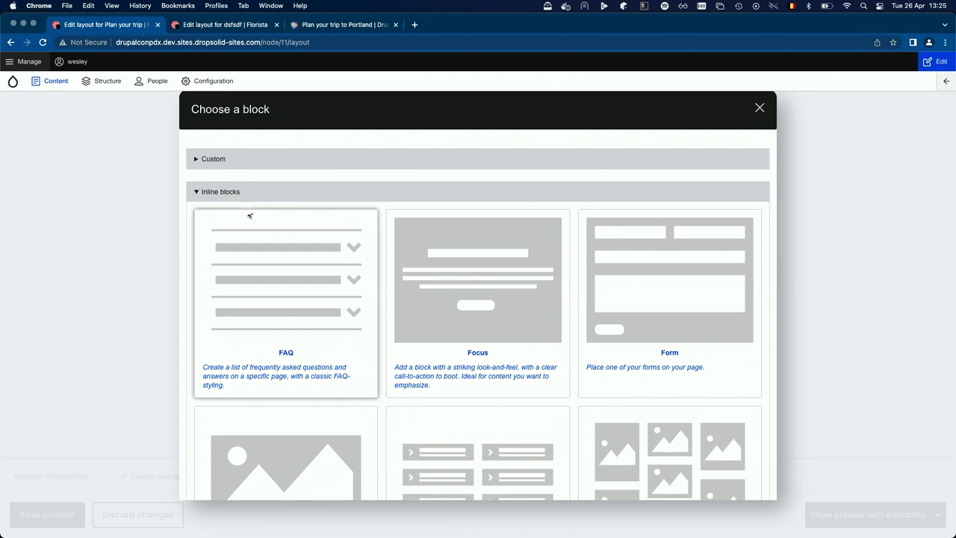
click(245, 191)
click(244, 191)
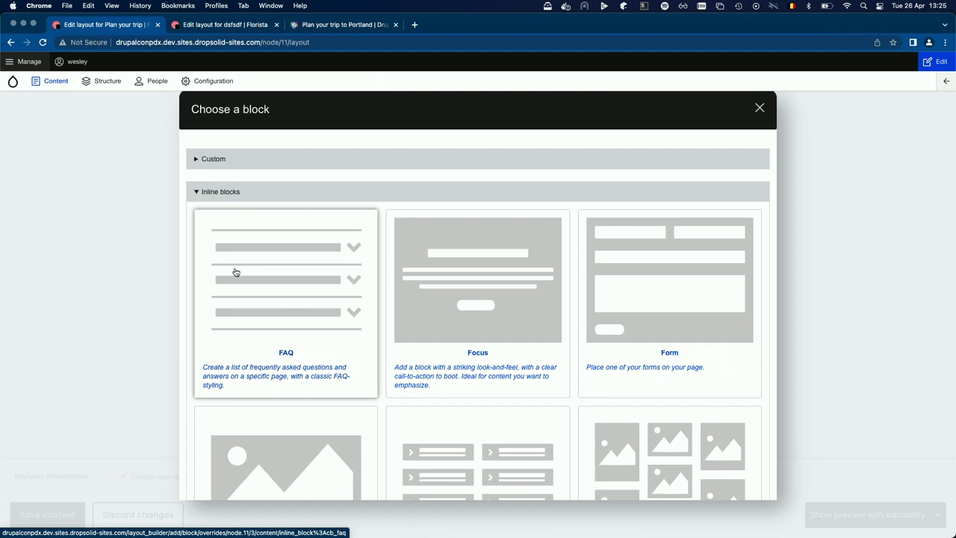
click(221, 160)
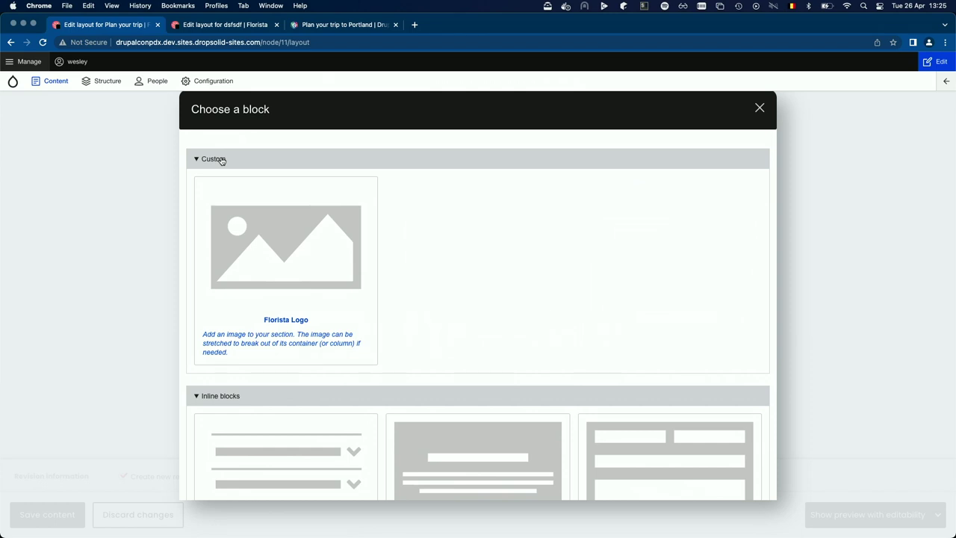
click(221, 160)
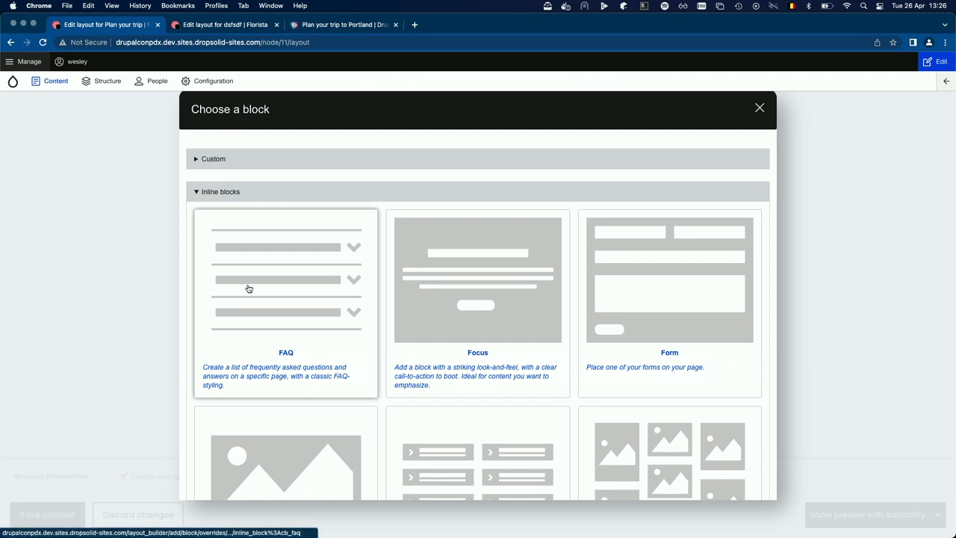
scroll(250, 298, down, 2)
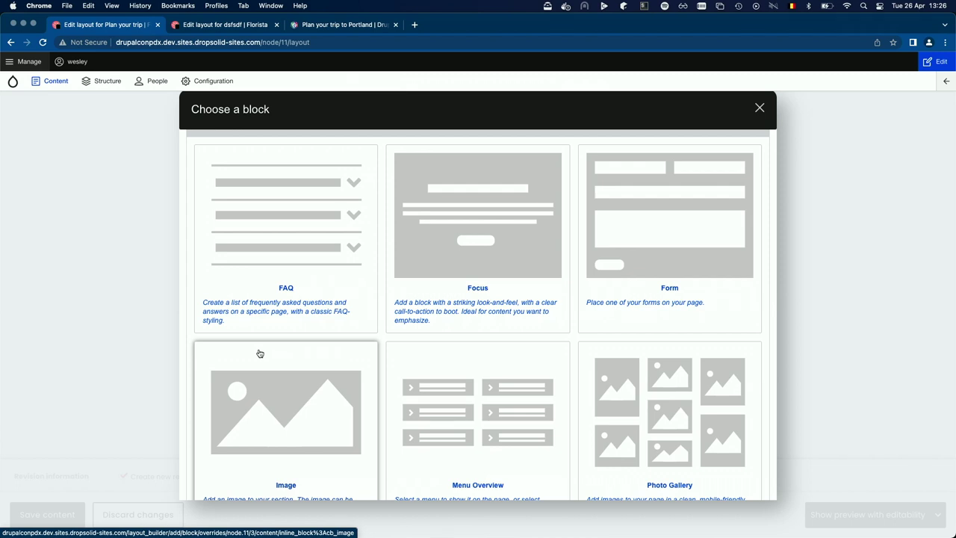
click(257, 364)
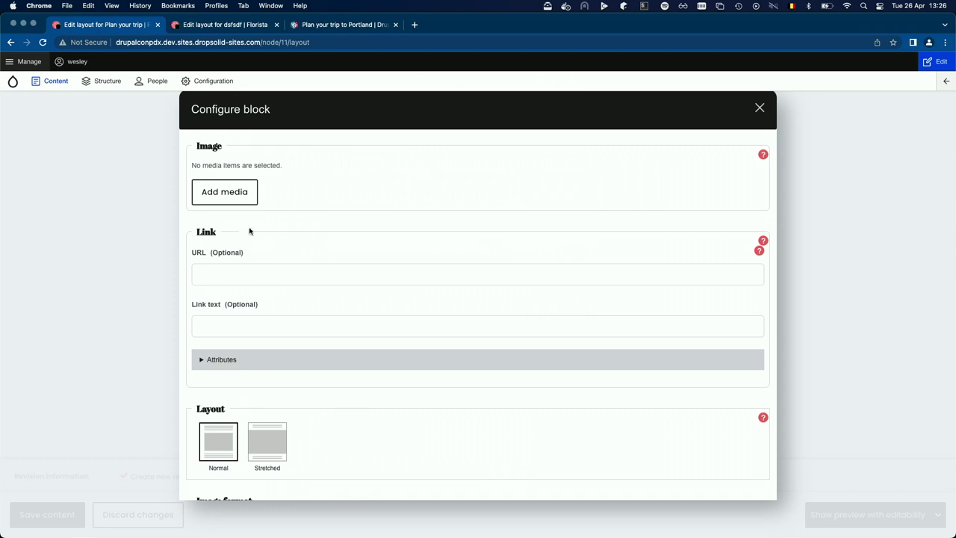
Insert the snowy mountain and skyline photo with Stretched layout and 2:1 ratio, and add the block
click(229, 193)
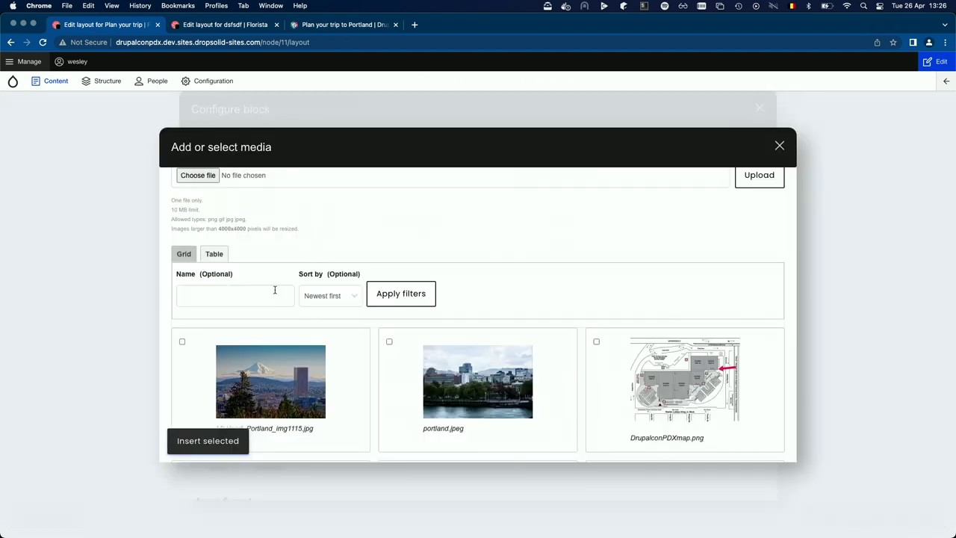
click(194, 354)
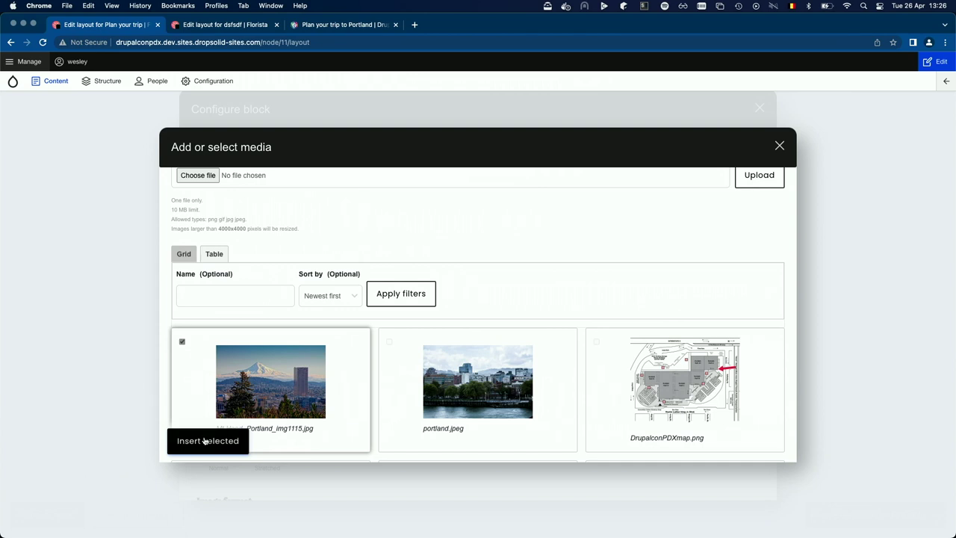
click(205, 440)
scroll(247, 348, down, 5)
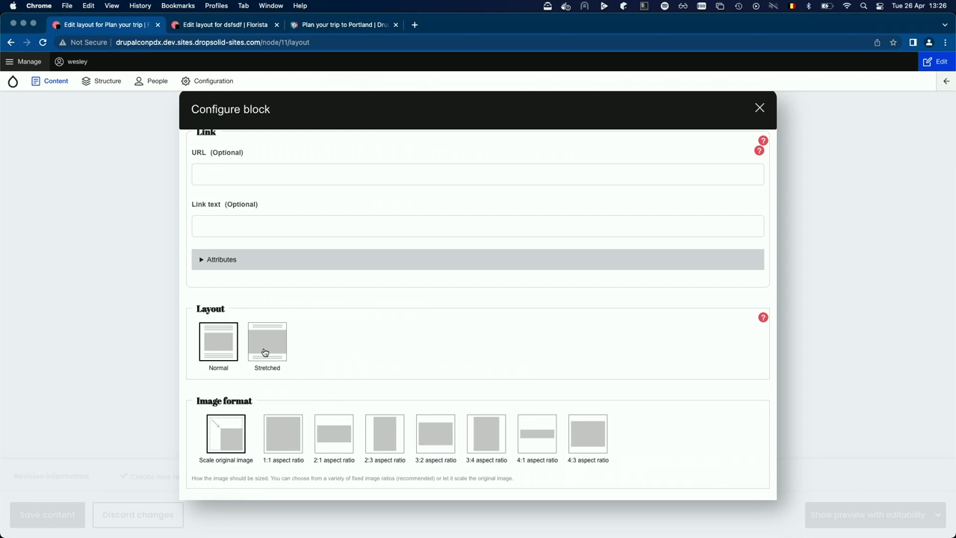
click(265, 352)
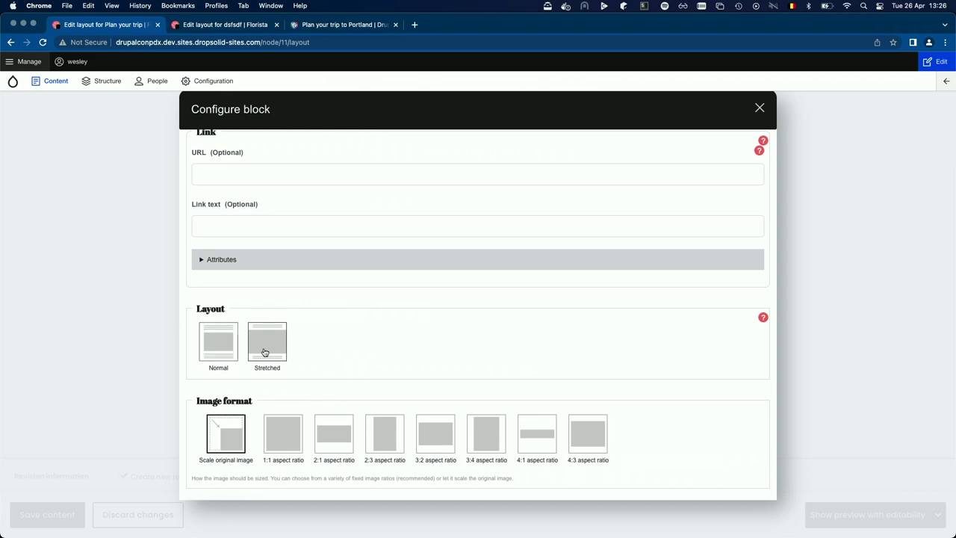
scroll(286, 430, down, 2)
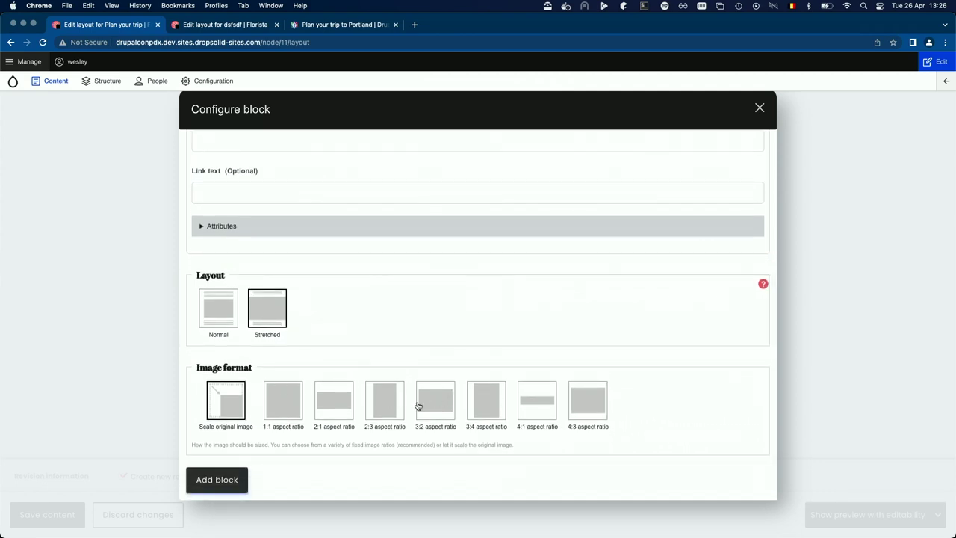
click(340, 403)
click(245, 477)
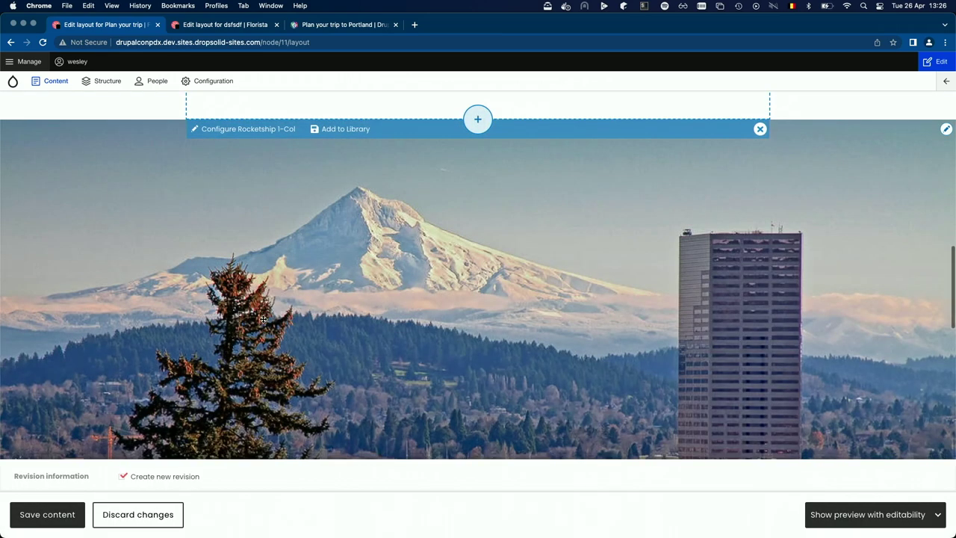
Add a Rocketship 2-Col section above Getting to Portland
scroll(239, 403, down, 5)
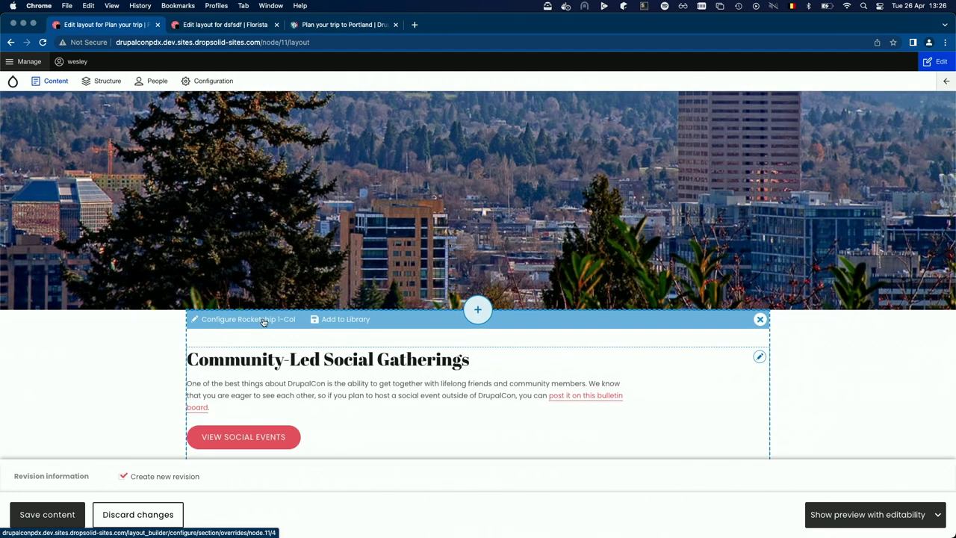
scroll(263, 321, up, 5)
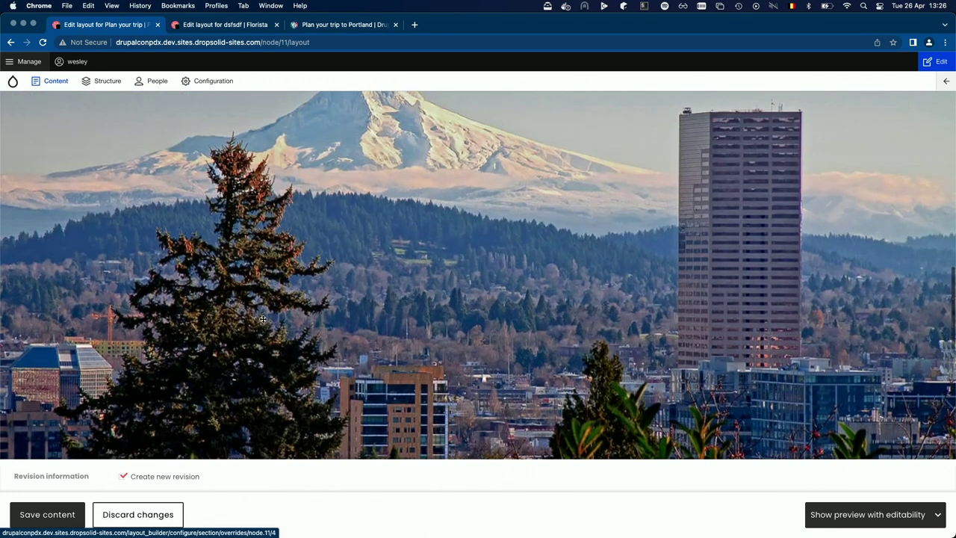
scroll(263, 320, up, 3)
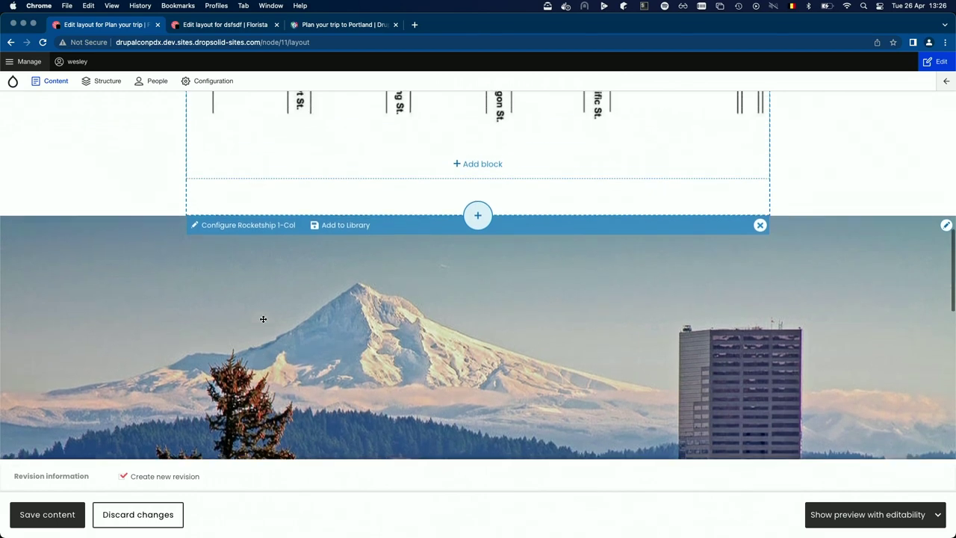
scroll(263, 320, down, 7)
scroll(288, 326, down, 4)
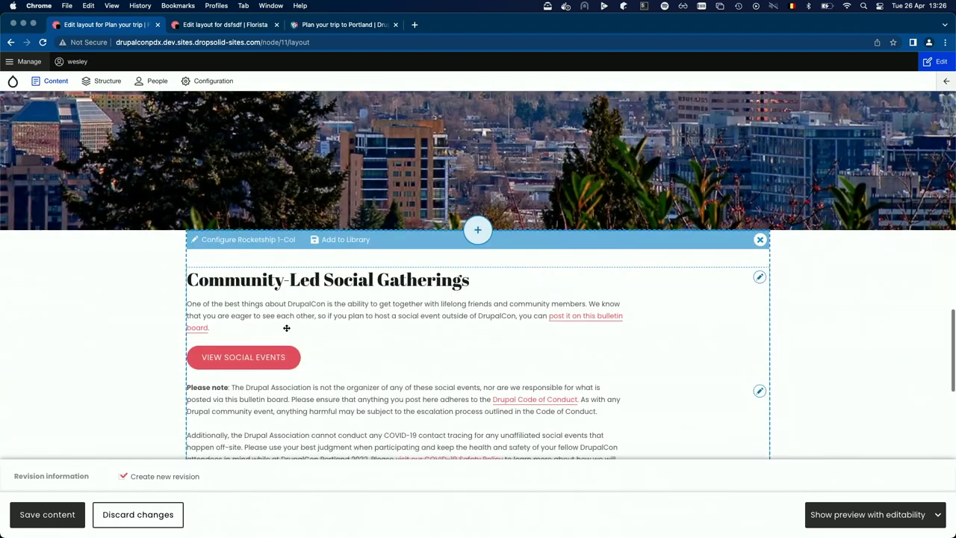
scroll(294, 314, down, 5)
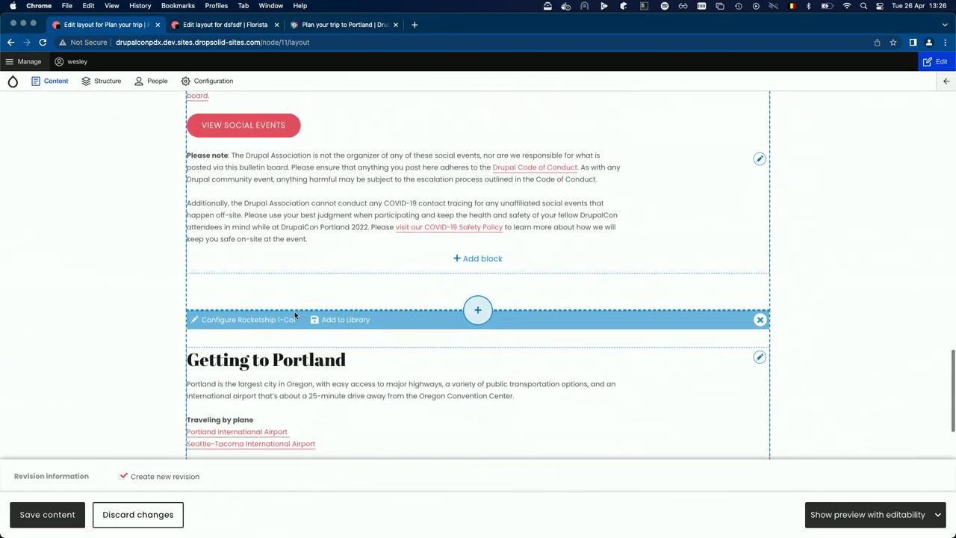
scroll(295, 312, up, 4)
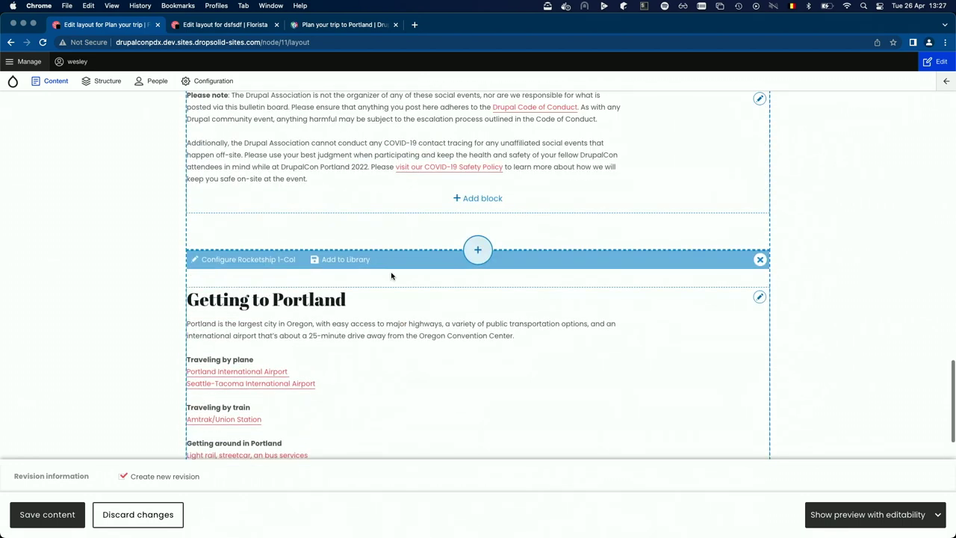
click(446, 254)
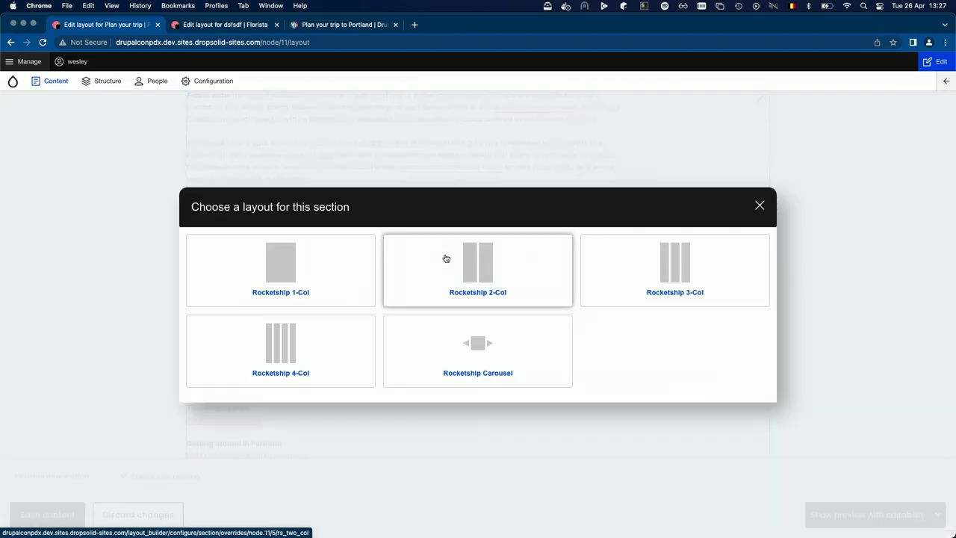
click(480, 280)
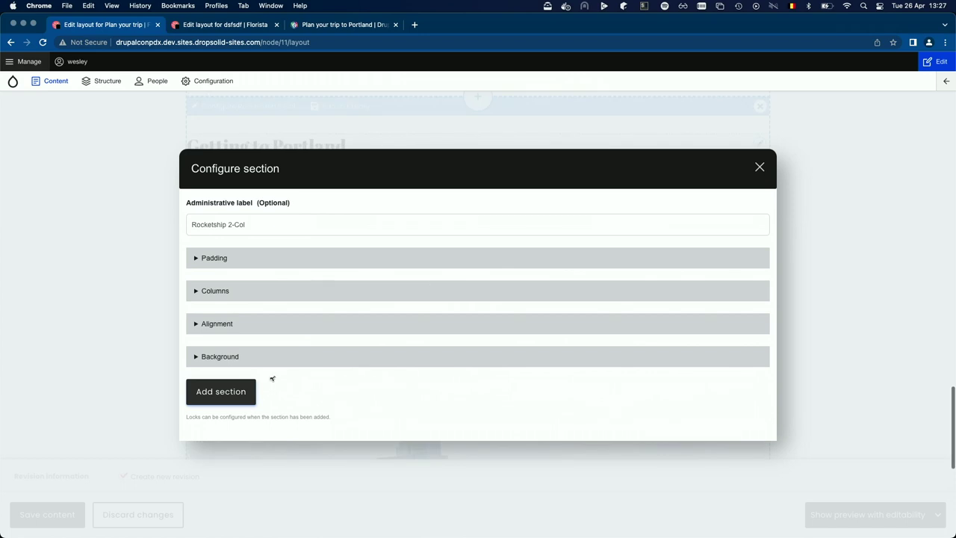
click(241, 401)
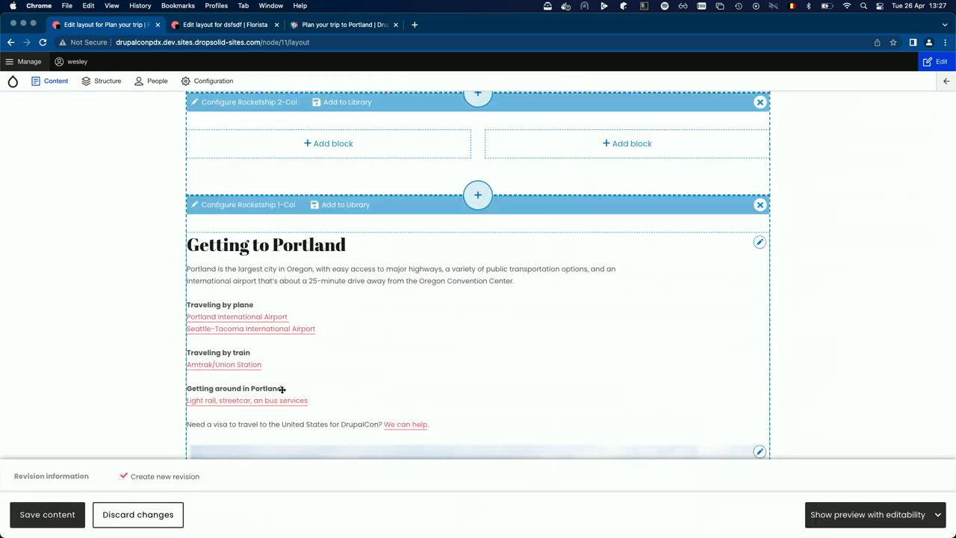
Drag Getting to Portland into the left column and the waterfront city image into a 1-Col section
drag(284, 323, 305, 306)
scroll(310, 377, down, 5)
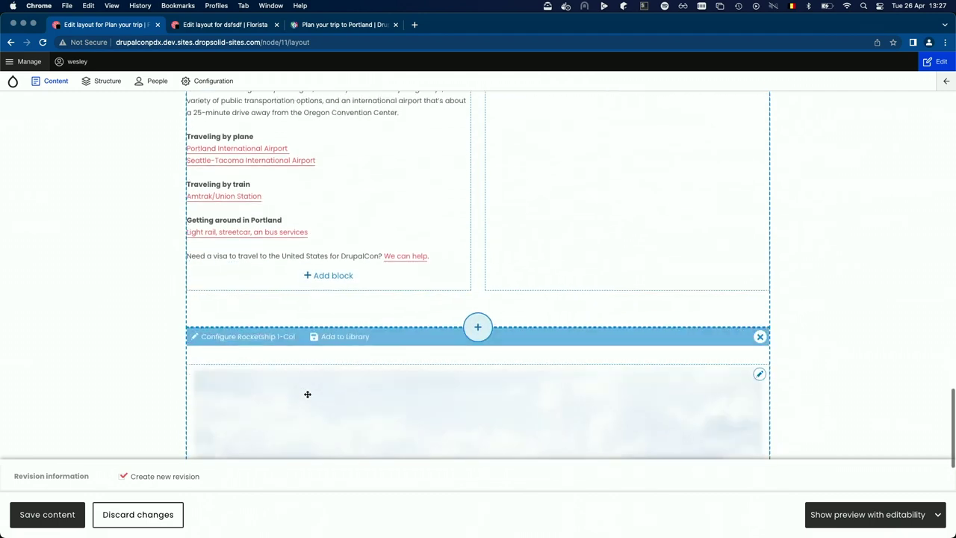
drag(307, 396, 613, 324)
scroll(575, 187, down, 5)
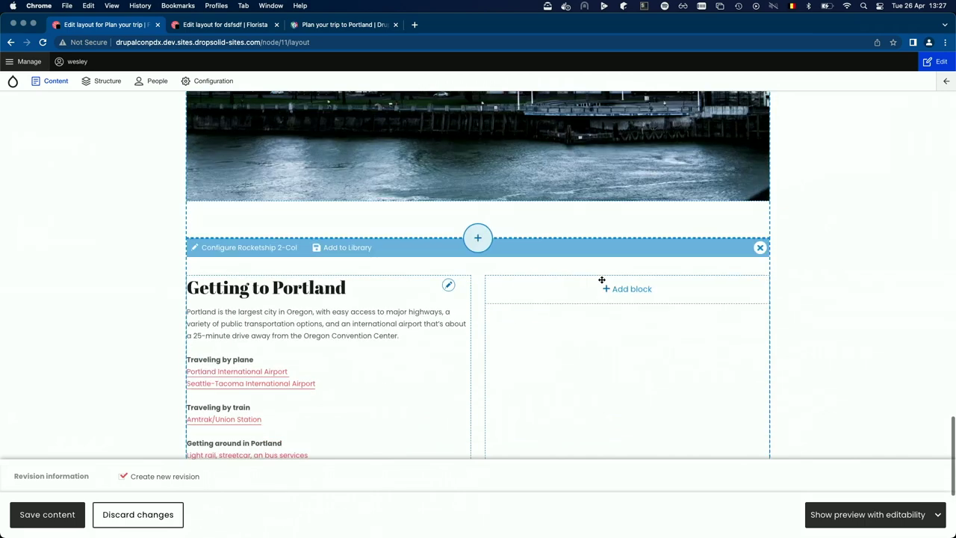
scroll(617, 313, down, 3)
scroll(619, 326, up, 8)
scroll(620, 323, down, 4)
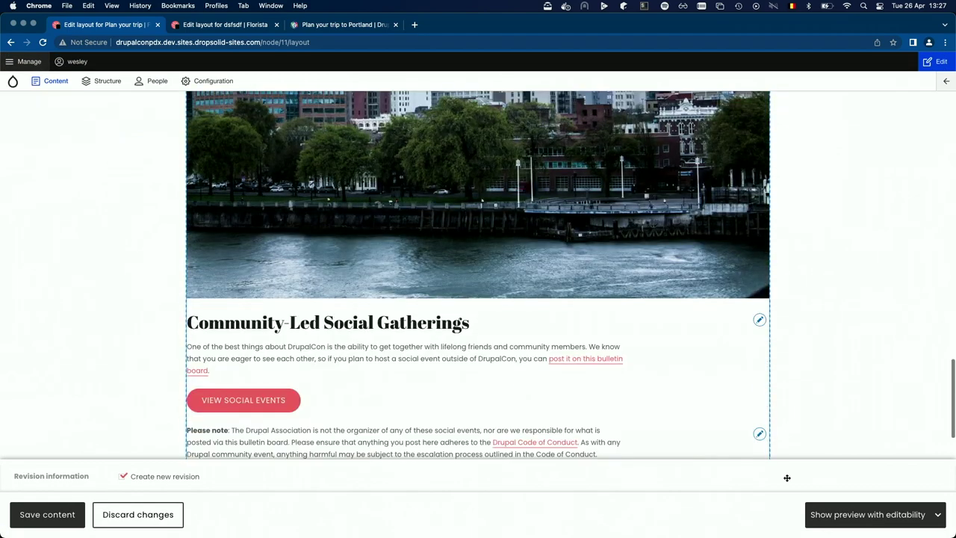
Try the editability-only display mode, view the page outside the editor, then return and reload the layout
click(835, 514)
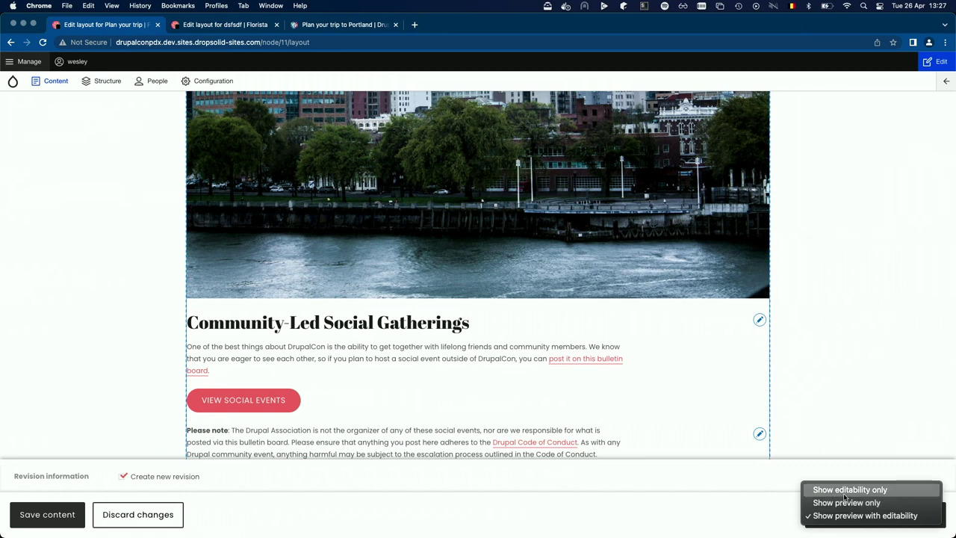
click(847, 489)
key(Return)
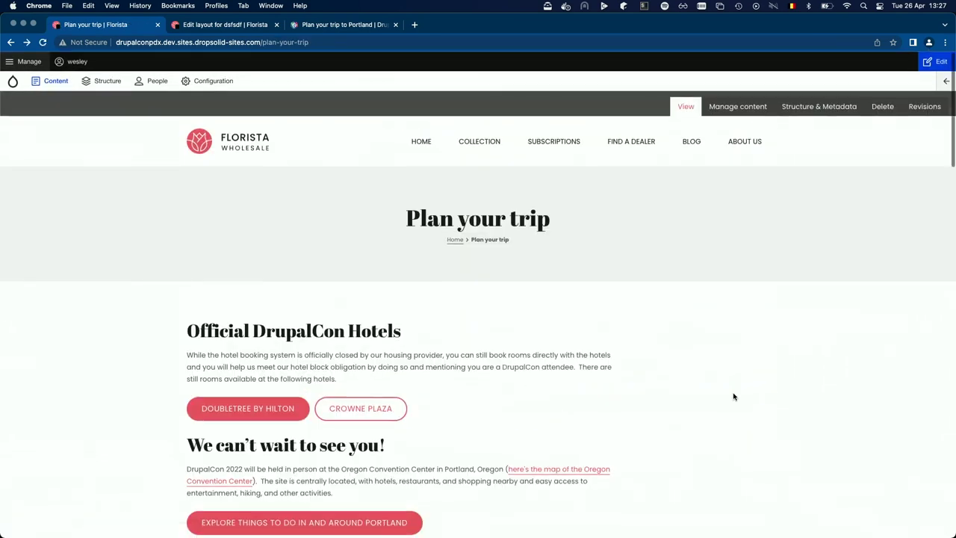
scroll(647, 255, down, 10)
click(27, 42)
scroll(207, 187, up, 5)
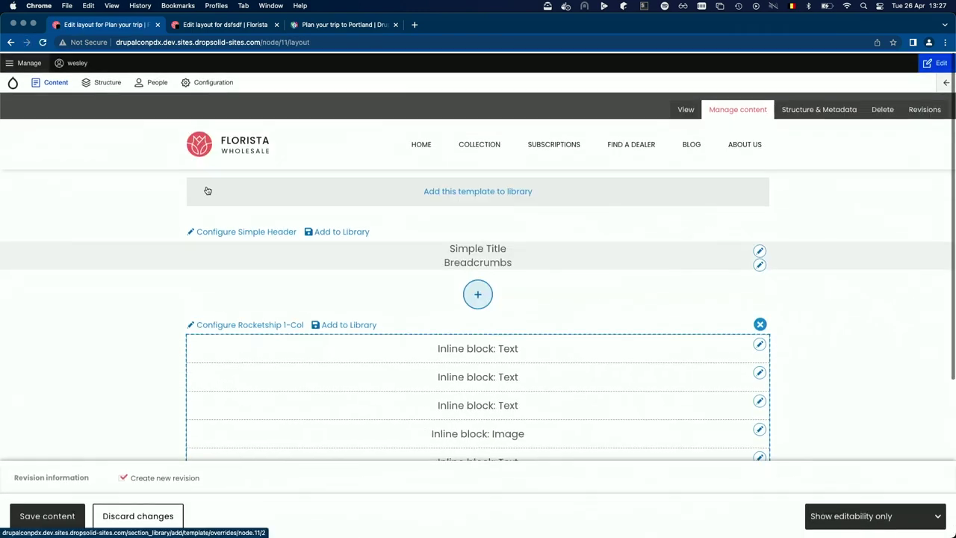
scroll(334, 179, down, 3)
scroll(335, 179, down, 2)
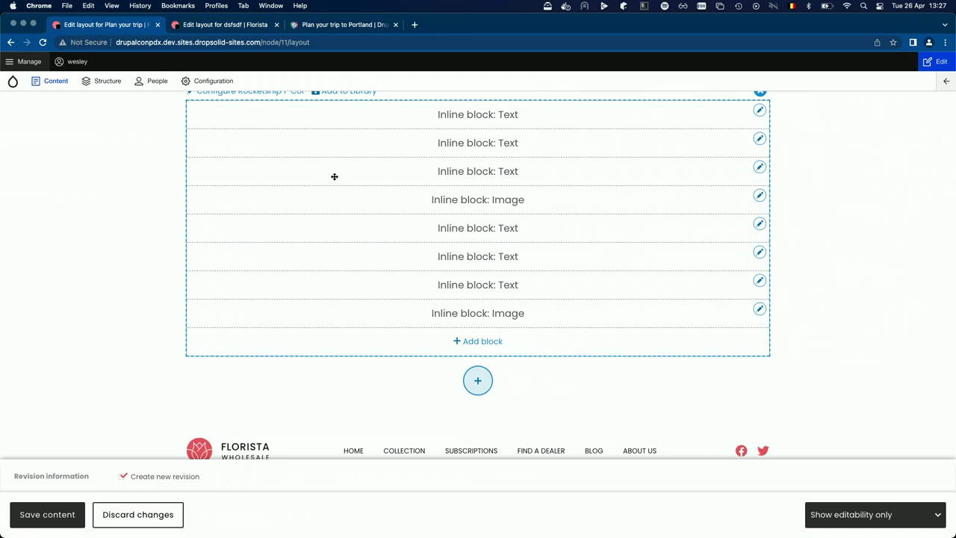
key(super+r)
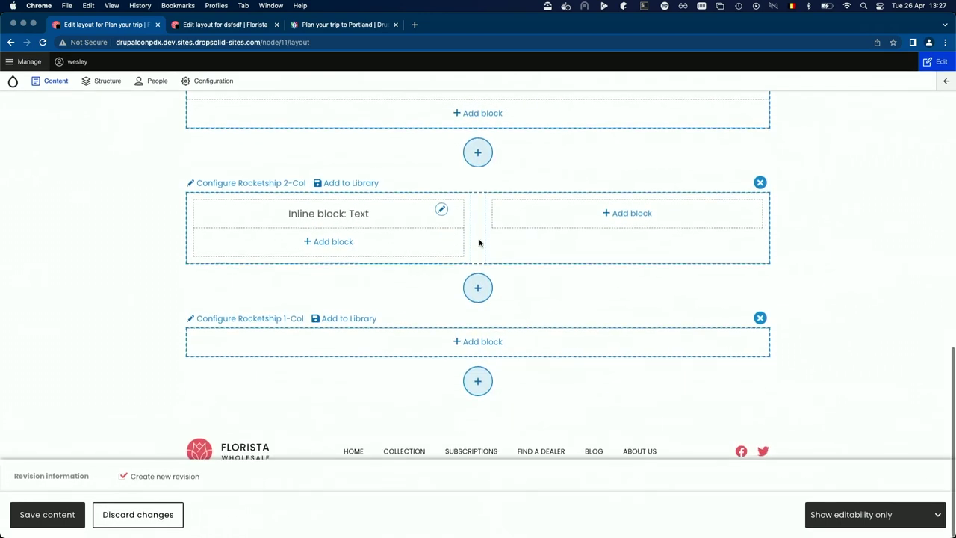
scroll(480, 241, up, 4)
scroll(480, 241, up, 1)
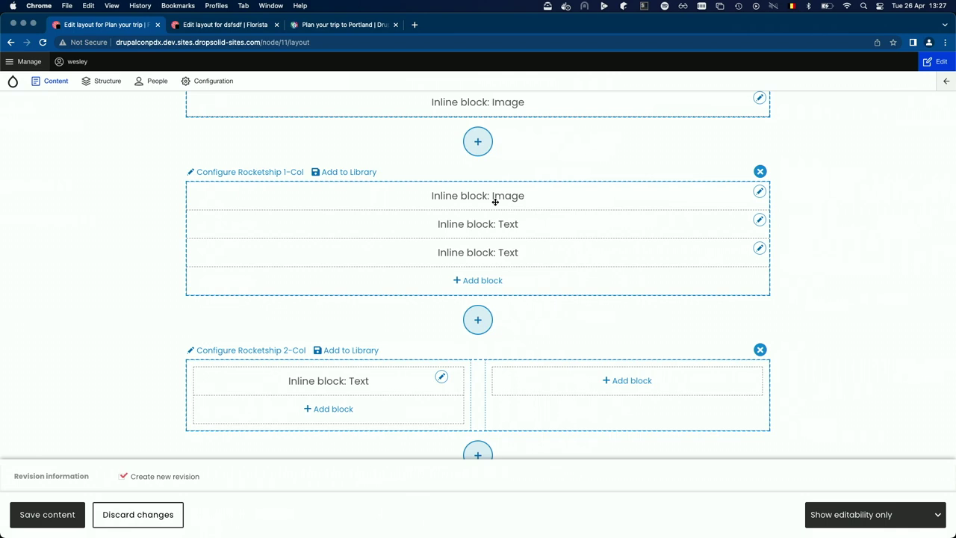
Move the image block into the 2-Col right column and set the view to 'Show preview with editability'
drag(495, 201, 617, 347)
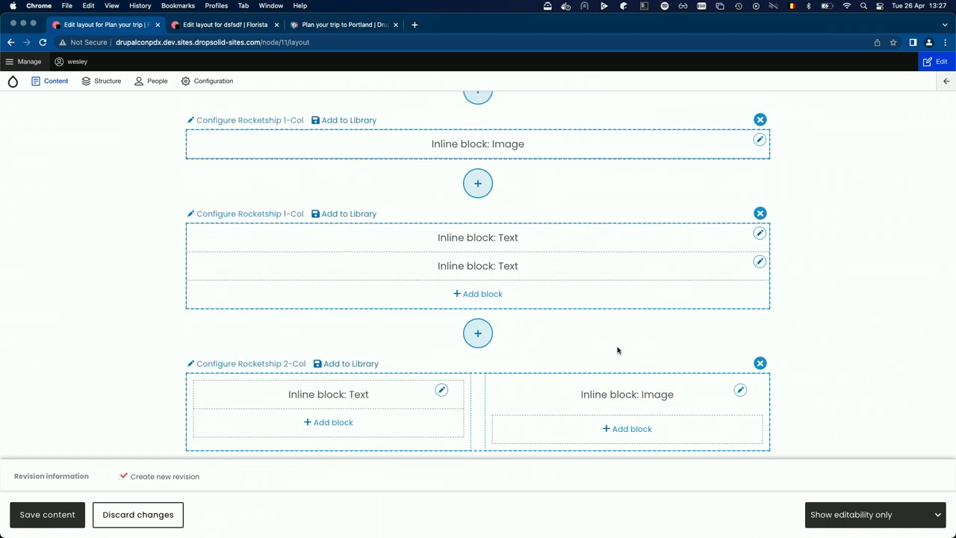
scroll(617, 350, down, 5)
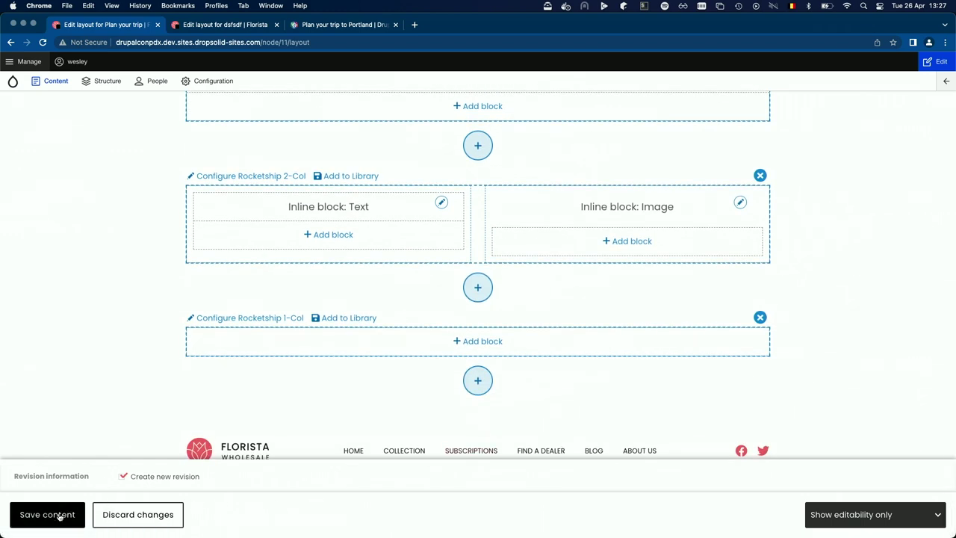
click(849, 522)
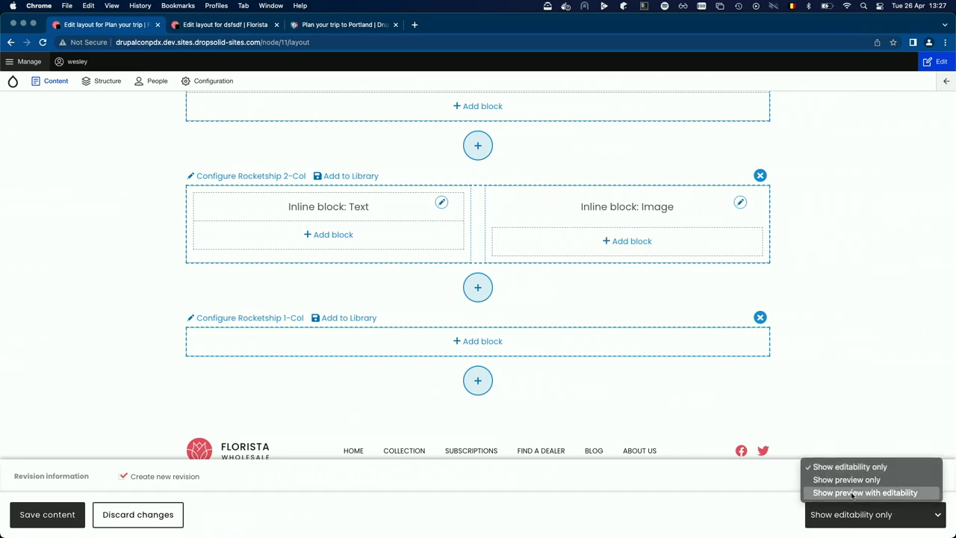
click(847, 480)
click(864, 522)
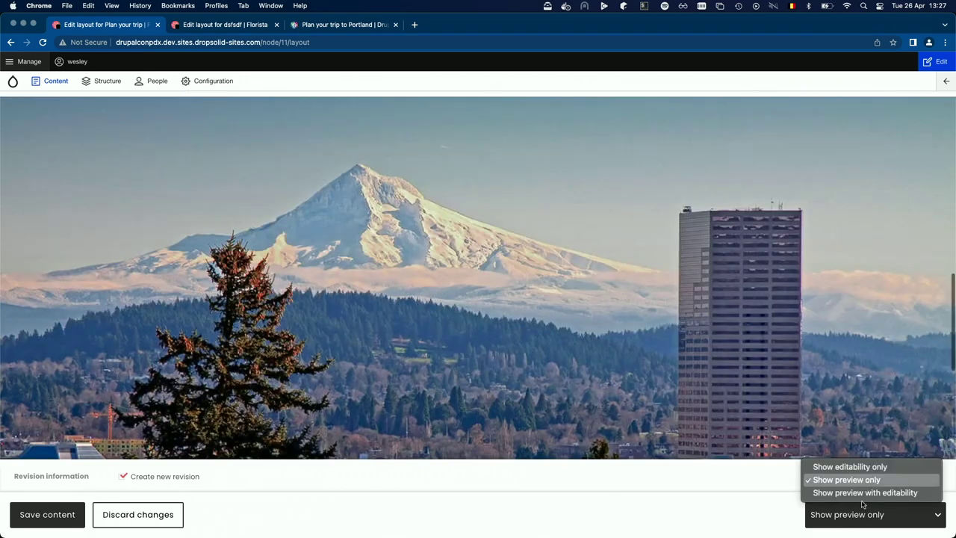
click(864, 492)
scroll(671, 340, down, 6)
scroll(671, 345, down, 8)
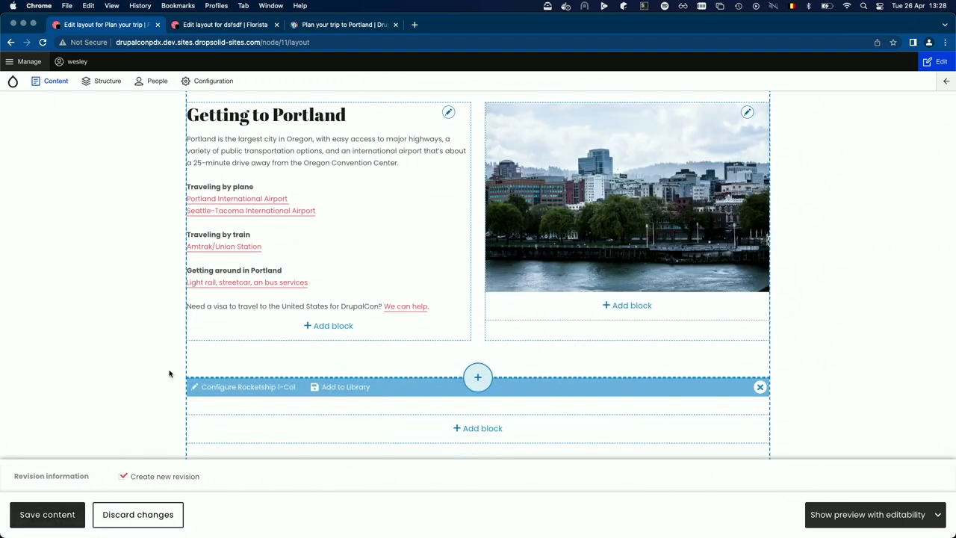
scroll(171, 373, up, 3)
scroll(171, 373, down, 4)
Save the layout override and scroll through the saved Plan your trip page
click(57, 515)
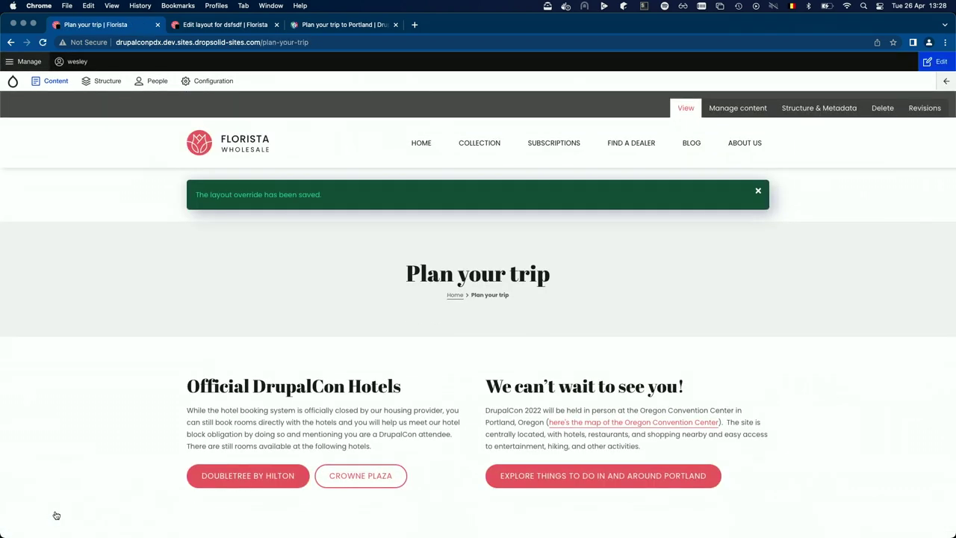
scroll(56, 517, down, 5)
scroll(56, 517, down, 8)
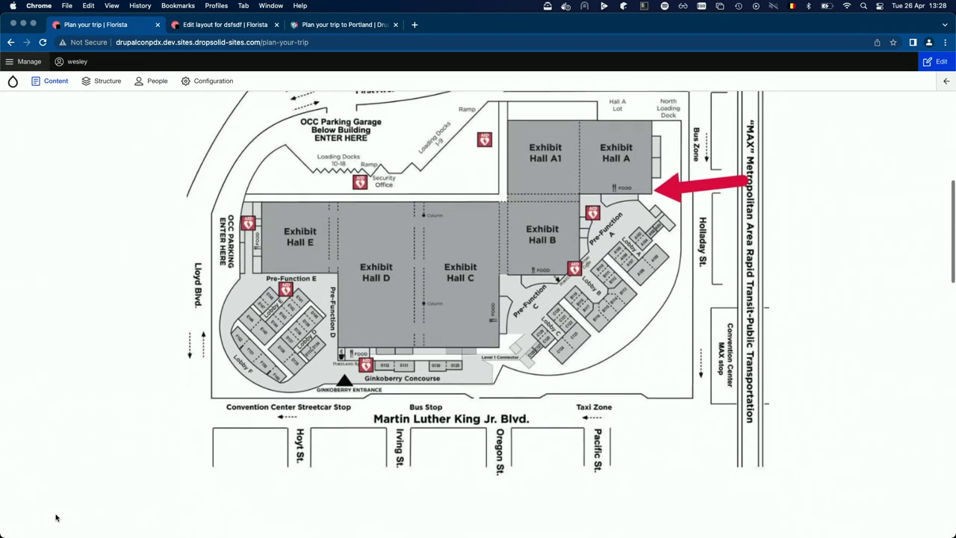
scroll(56, 516, down, 12)
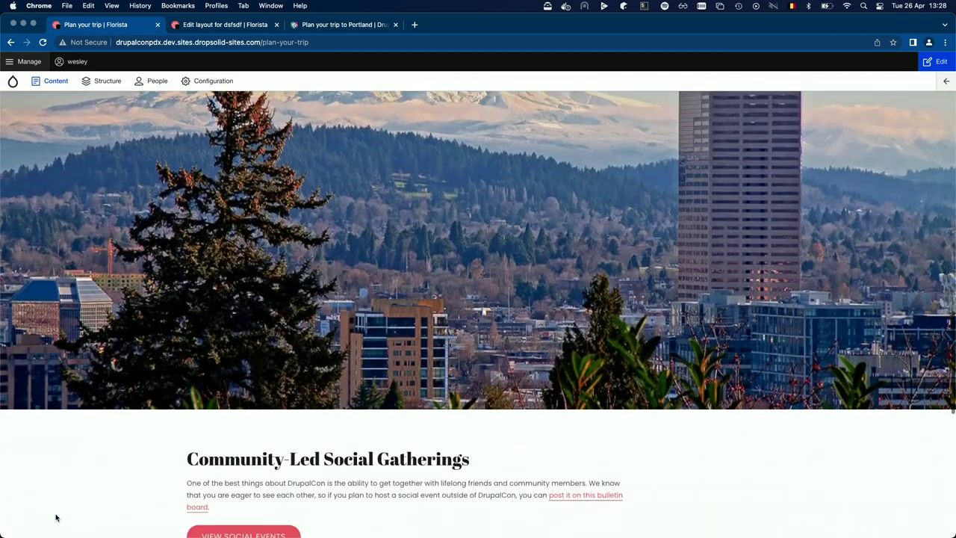
scroll(56, 516, down, 2)
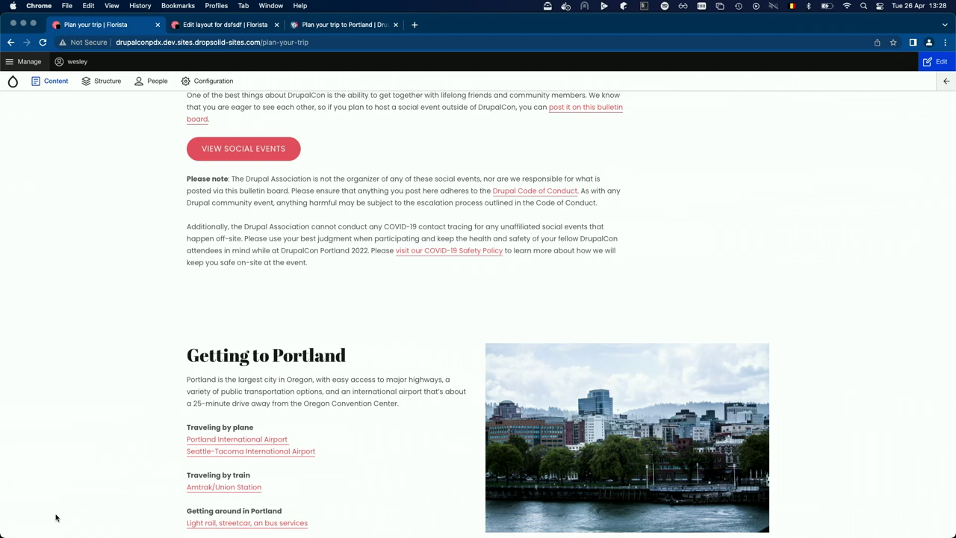
scroll(56, 517, down, 4)
scroll(56, 516, up, 18)
scroll(56, 517, up, 10)
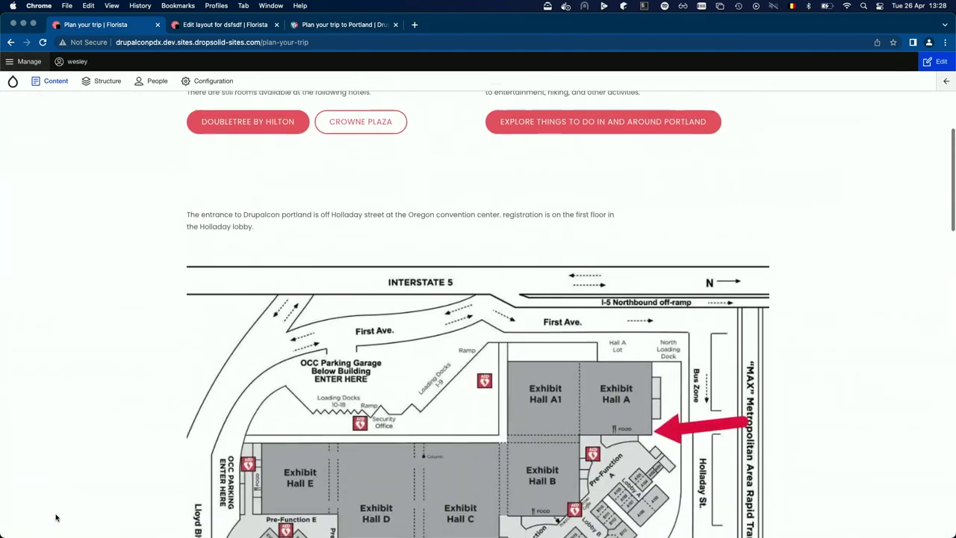
scroll(56, 517, down, 3)
scroll(56, 517, down, 1)
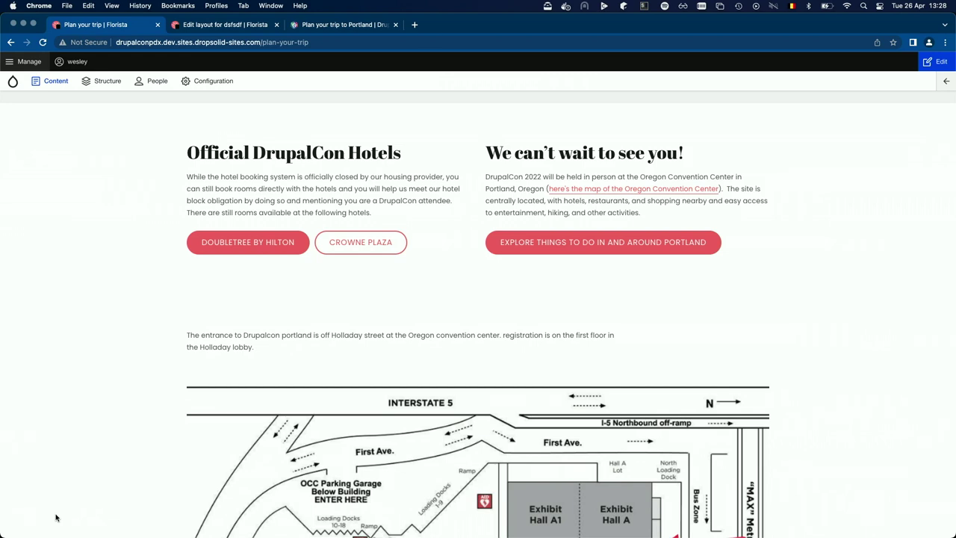
scroll(56, 516, down, 10)
scroll(56, 516, up, 15)
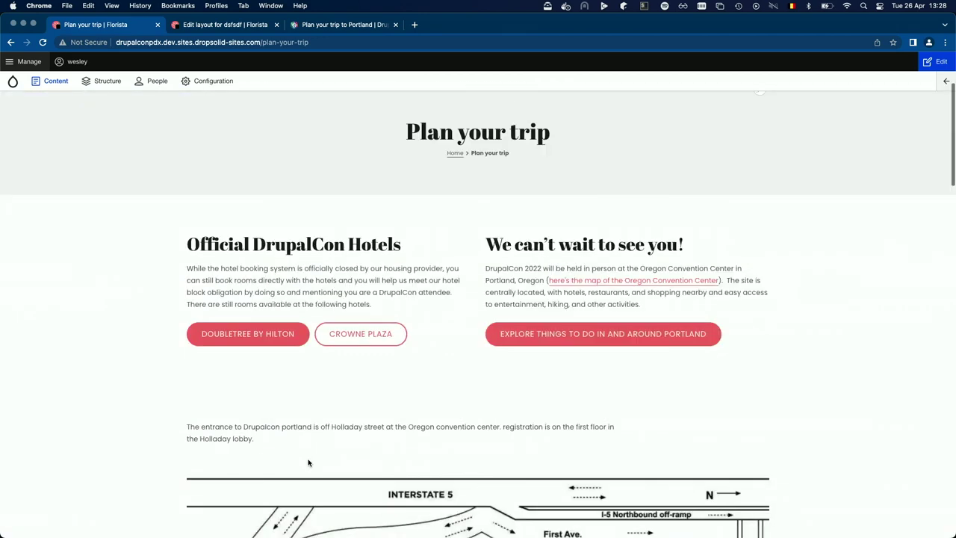
scroll(308, 463, up, 3)
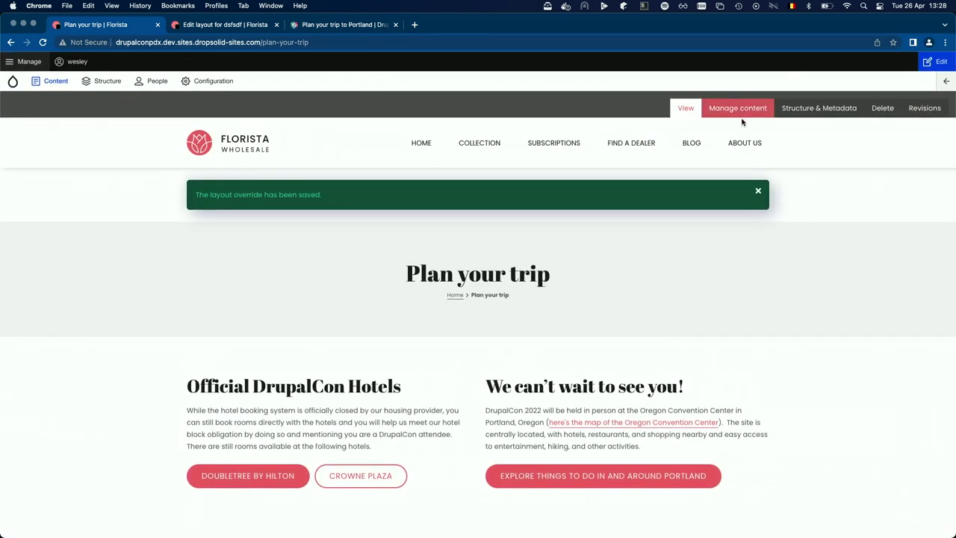
Back in the layout editor, give the Getting to Portland 2-Col section a dark blue background
click(743, 109)
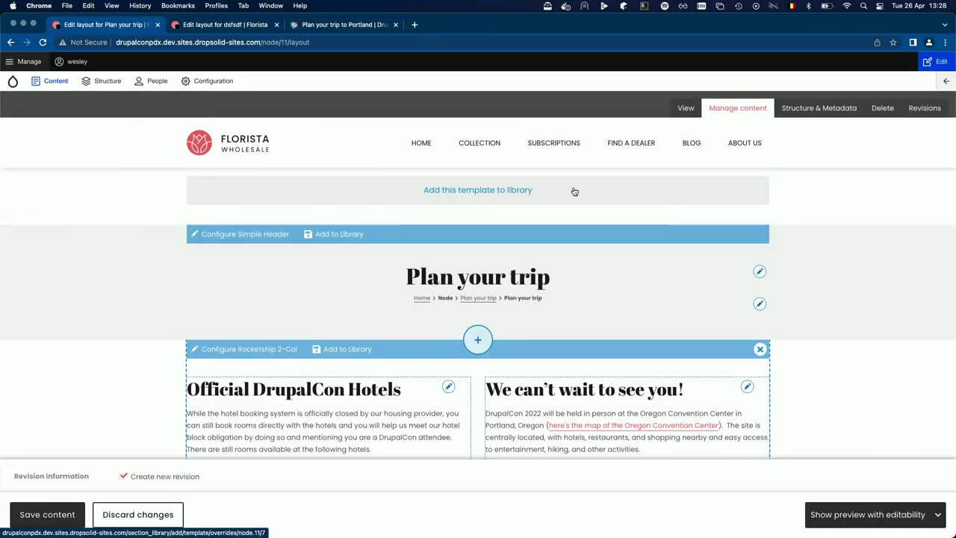
scroll(574, 192, down, 15)
scroll(567, 193, down, 10)
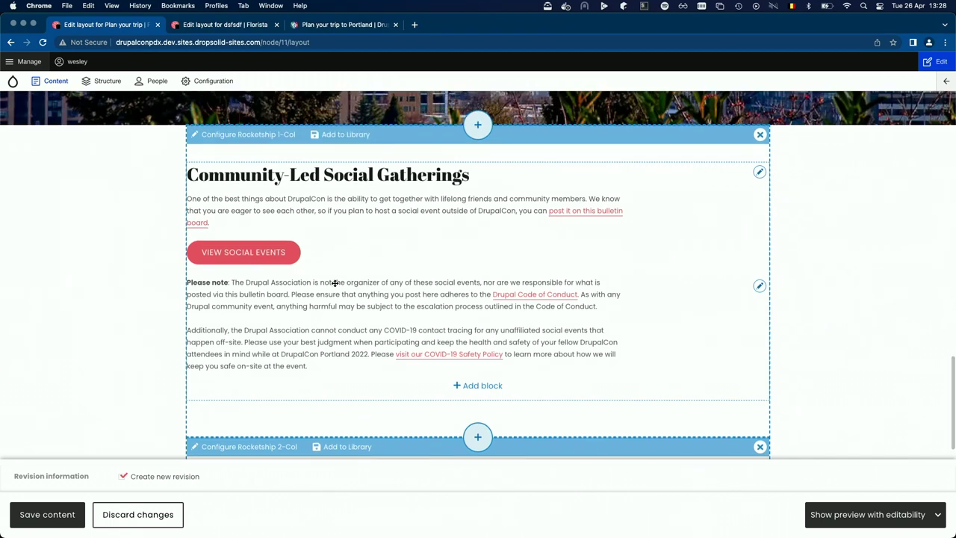
scroll(335, 282, down, 3)
click(253, 276)
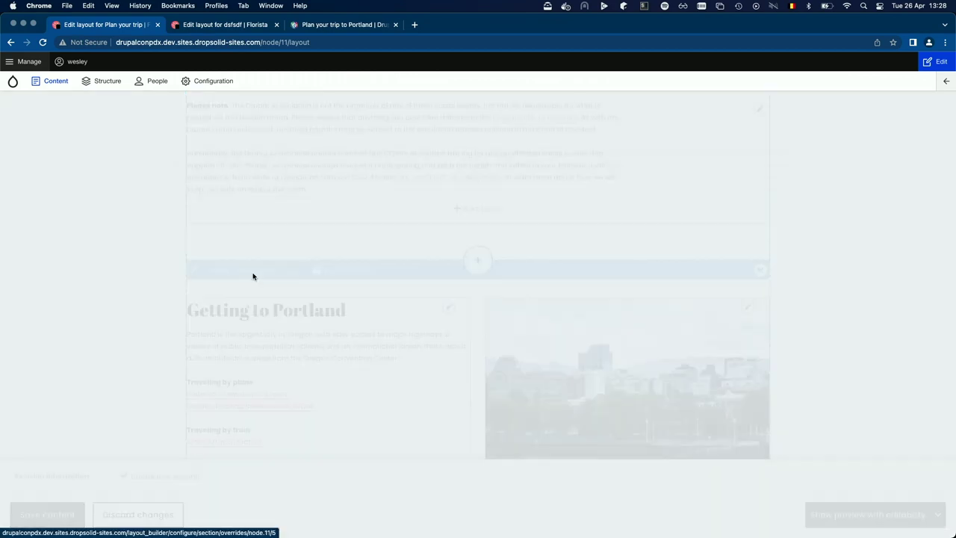
click(222, 369)
scroll(229, 377, down, 2)
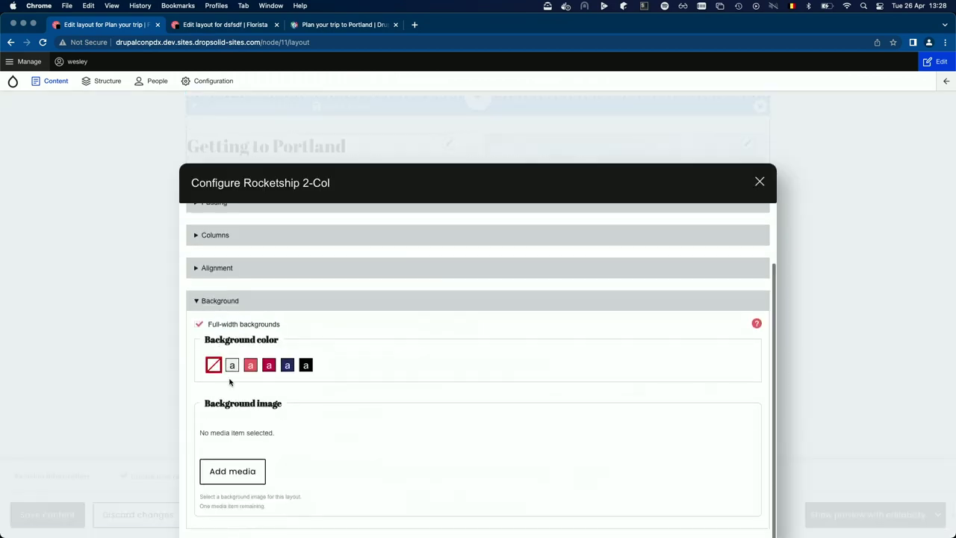
click(287, 365)
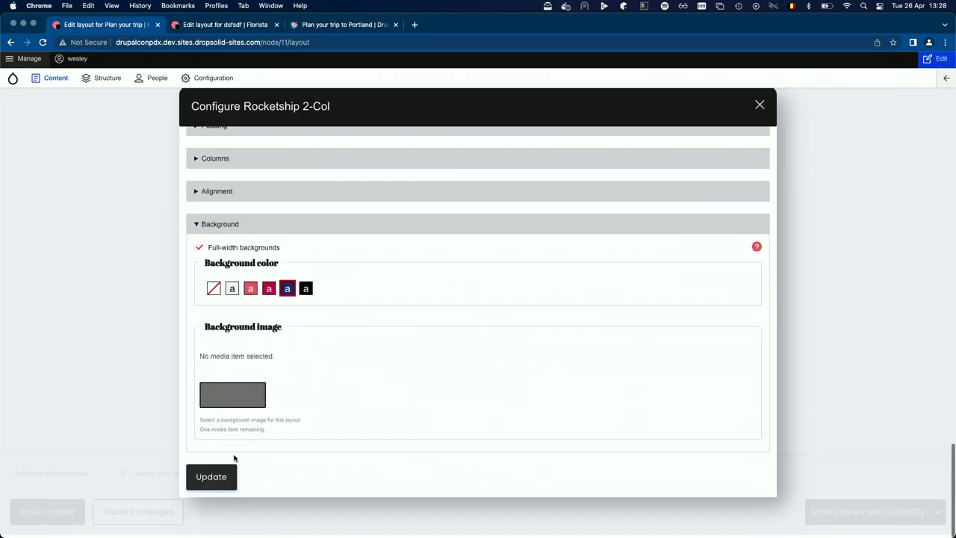
click(221, 479)
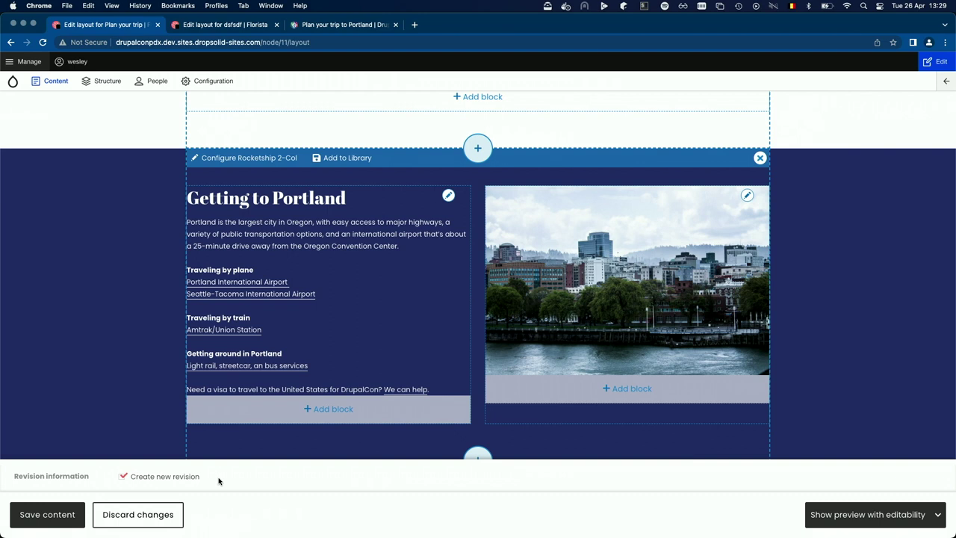
Set the hotels 2-Col section's background to the white 'a' colour swatch
scroll(218, 481, up, 5)
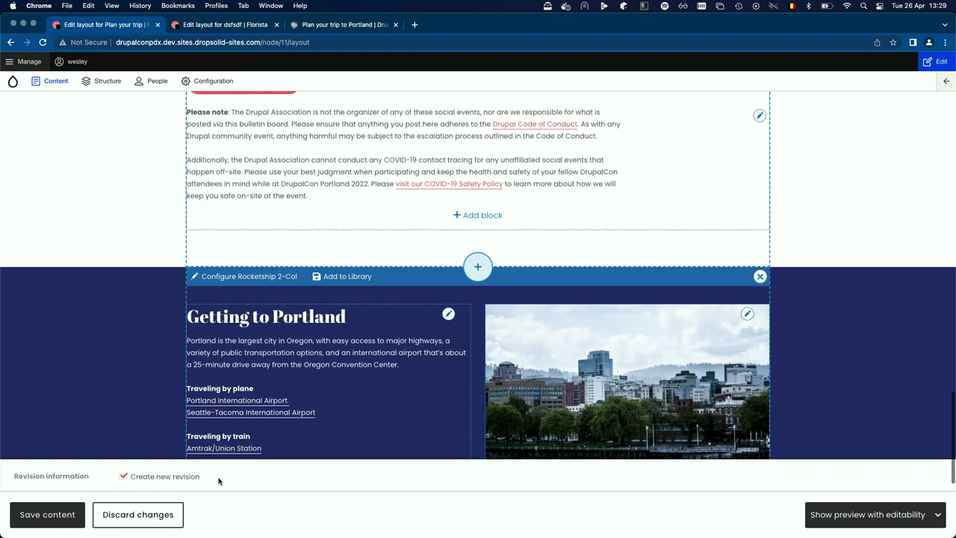
scroll(219, 481, up, 10)
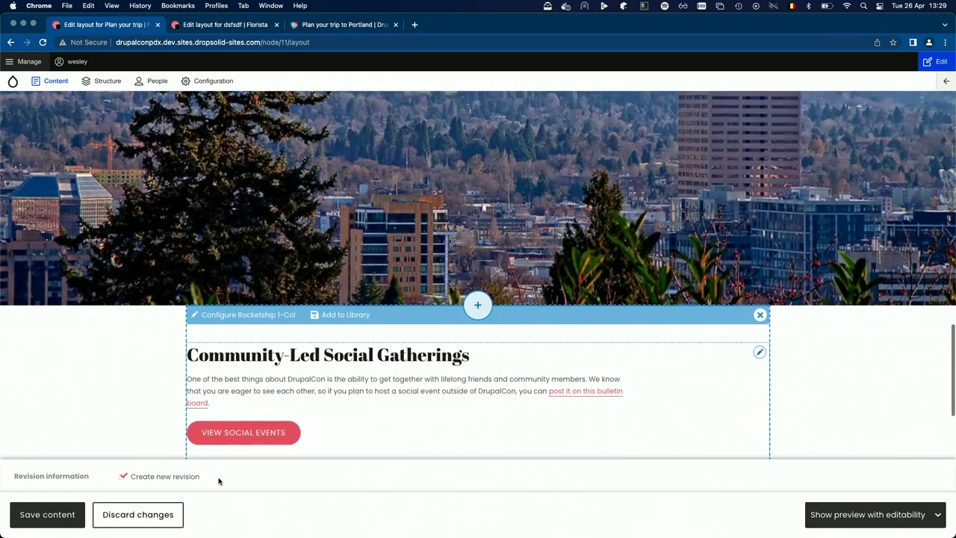
scroll(219, 481, up, 15)
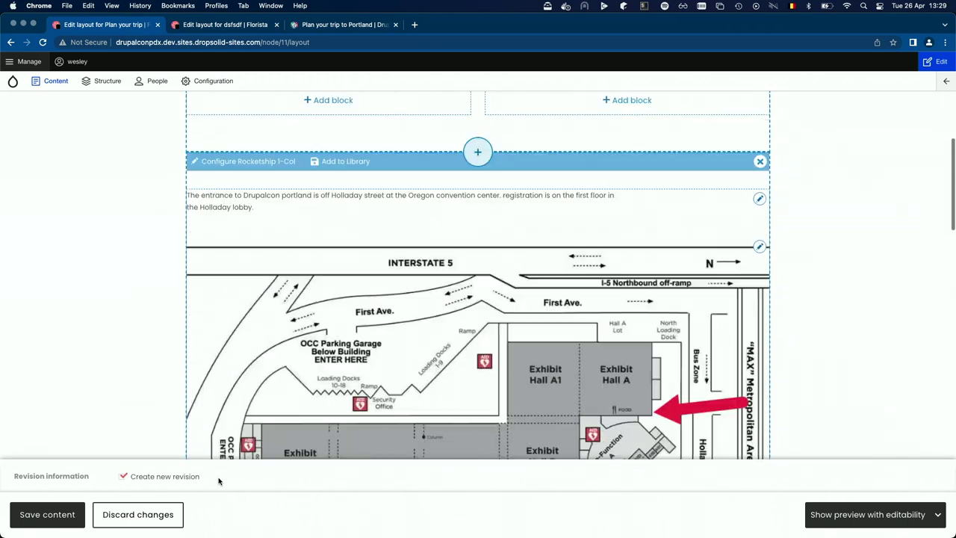
scroll(219, 480, up, 7)
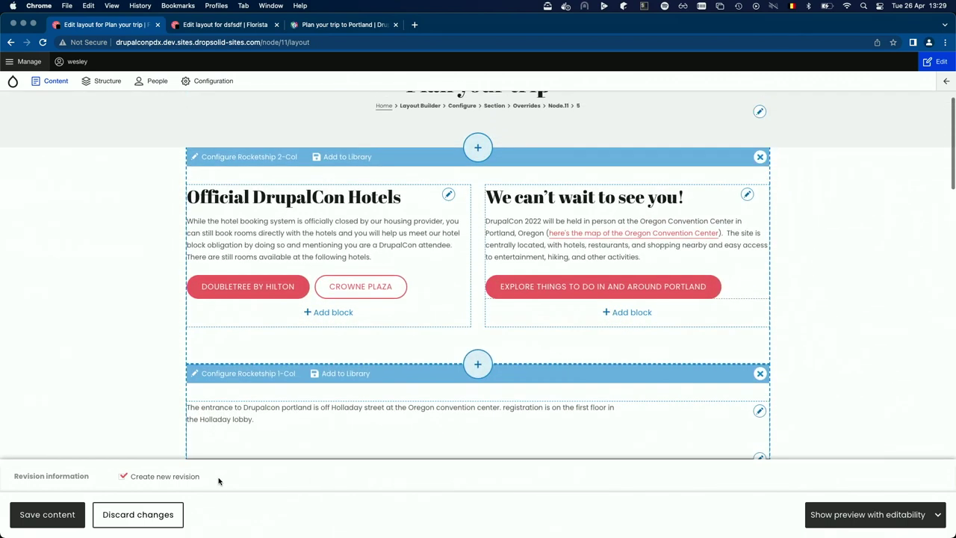
scroll(219, 480, up, 2)
scroll(179, 486, down, 4)
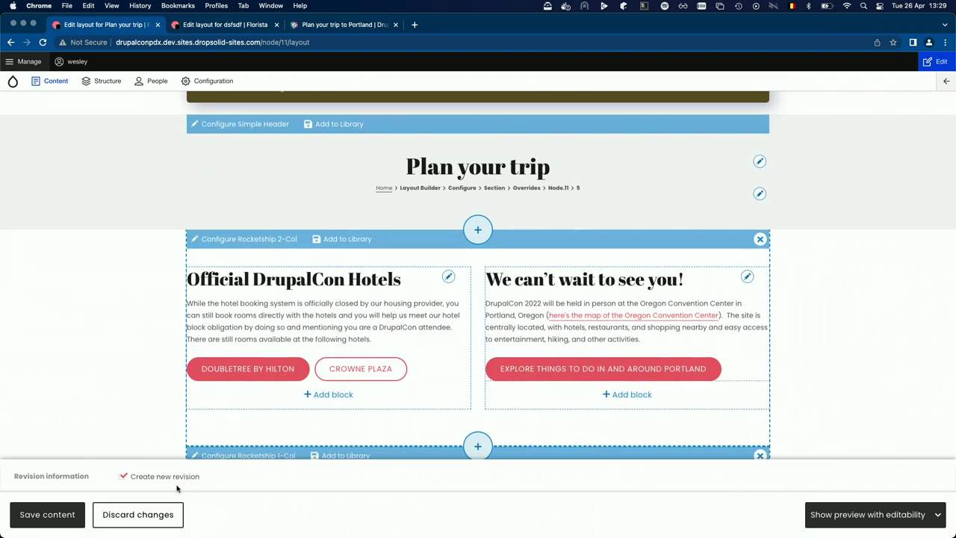
click(254, 239)
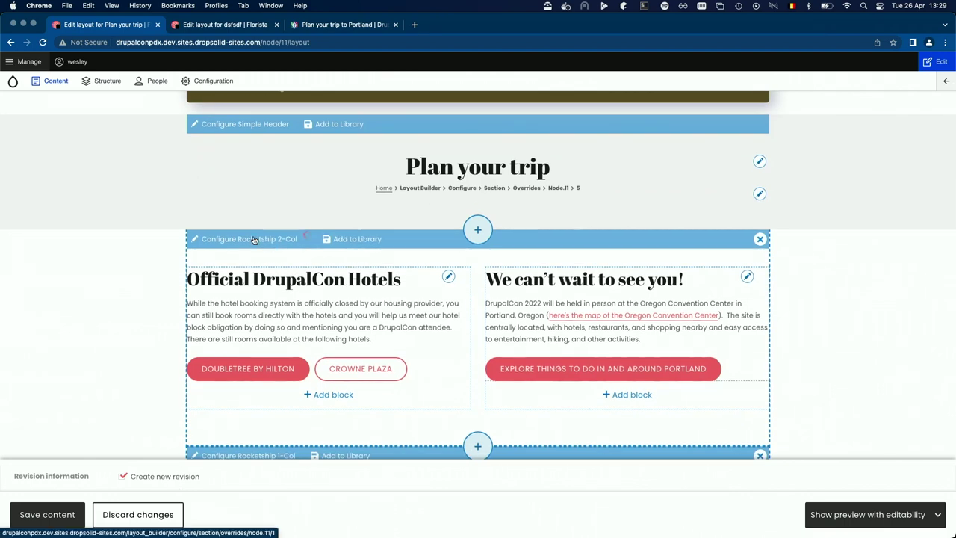
click(216, 371)
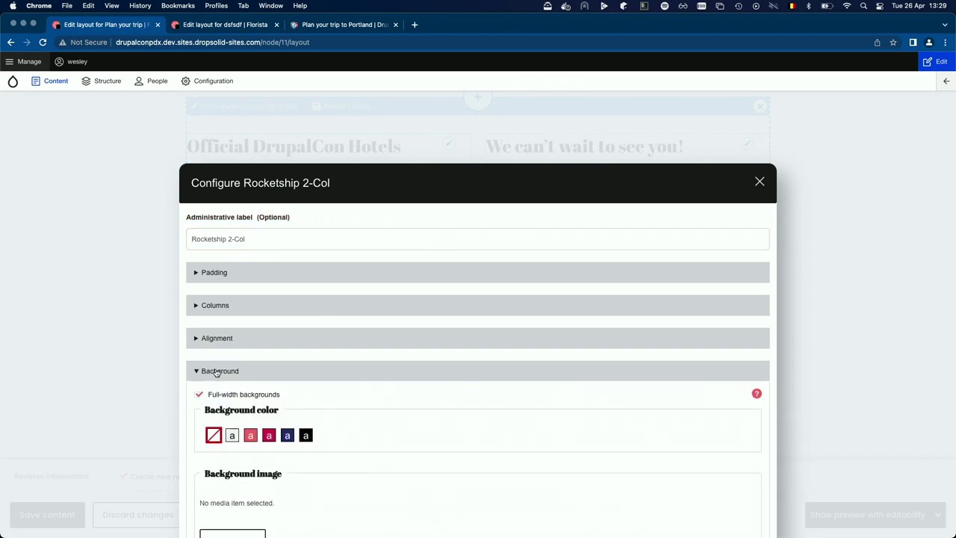
scroll(216, 373, down, 1)
click(232, 387)
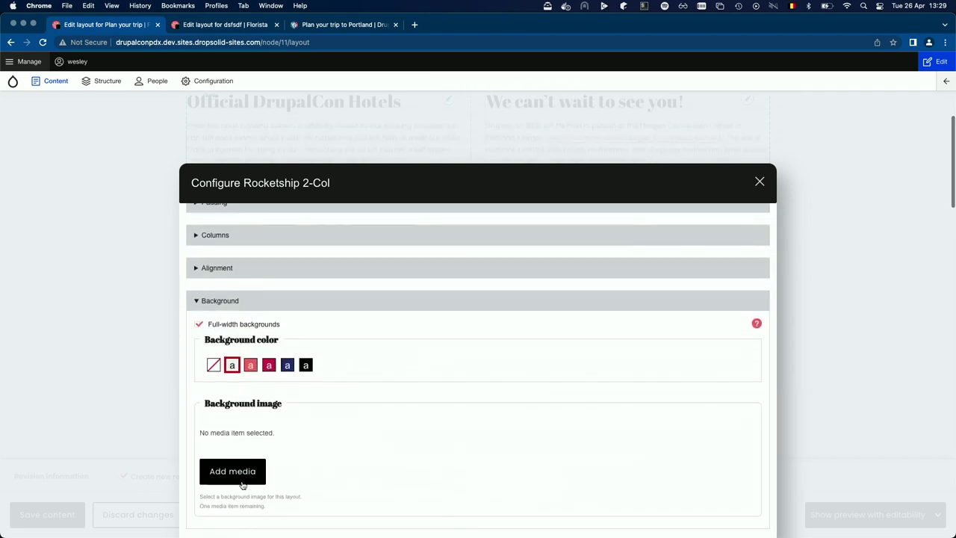
scroll(241, 484, down, 1)
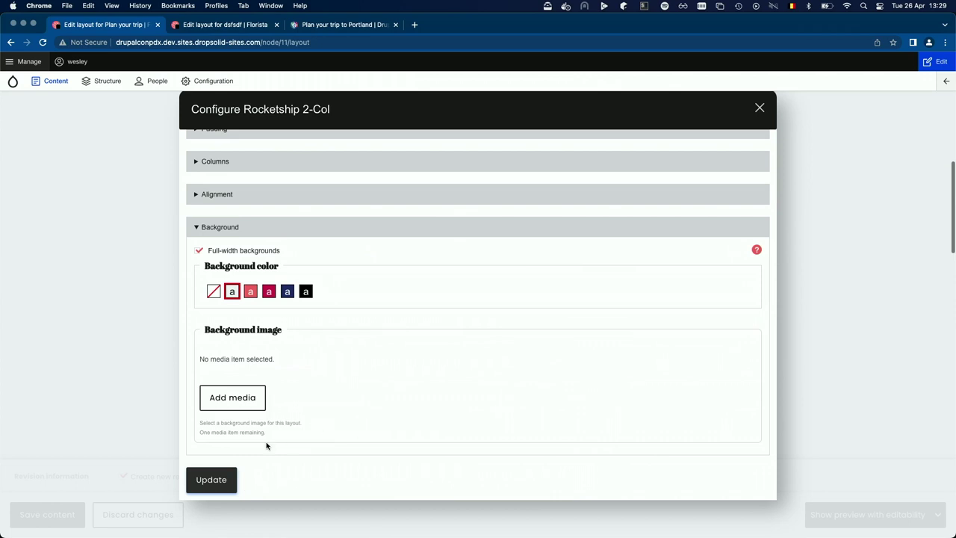
click(221, 479)
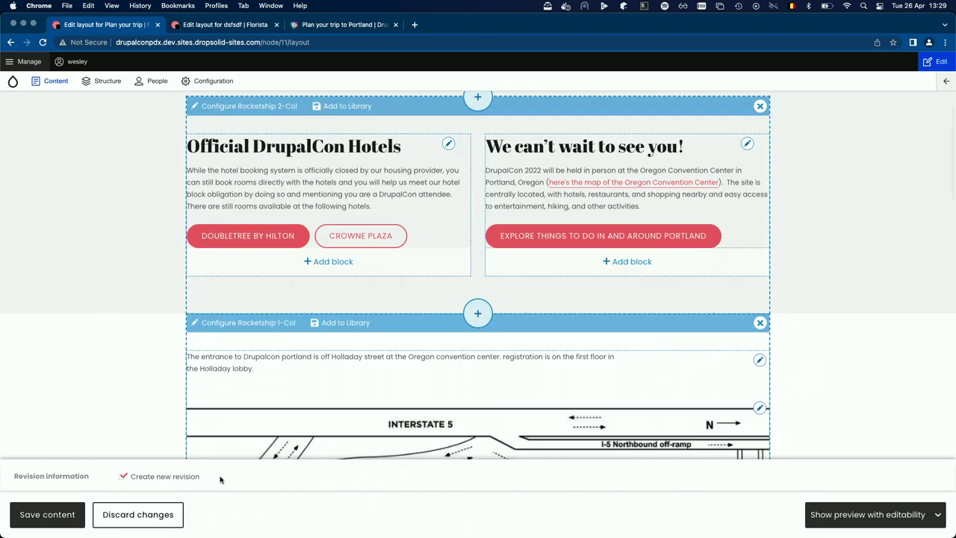
scroll(239, 328, up, 5)
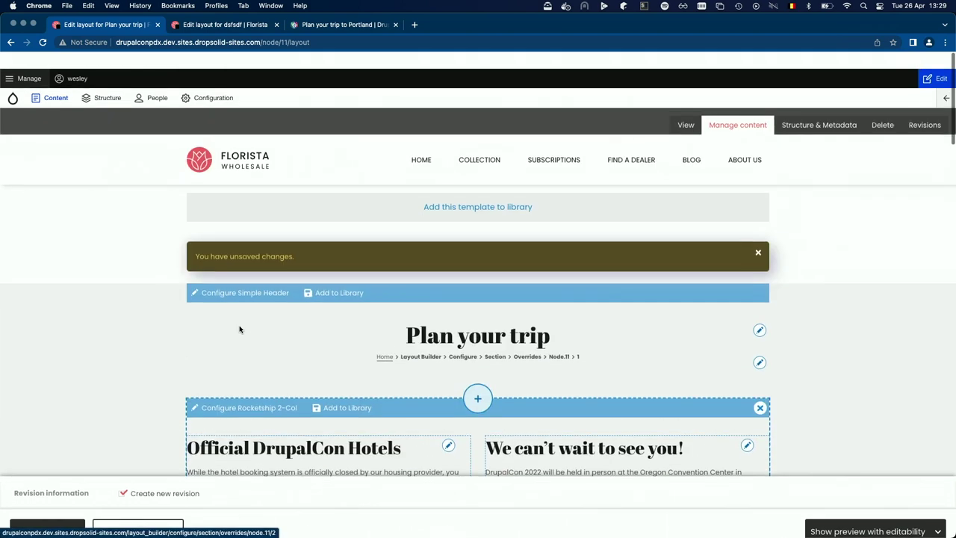
Set the Simple Header section's background to the transparent (crossed-out) swatch
scroll(233, 293, down, 5)
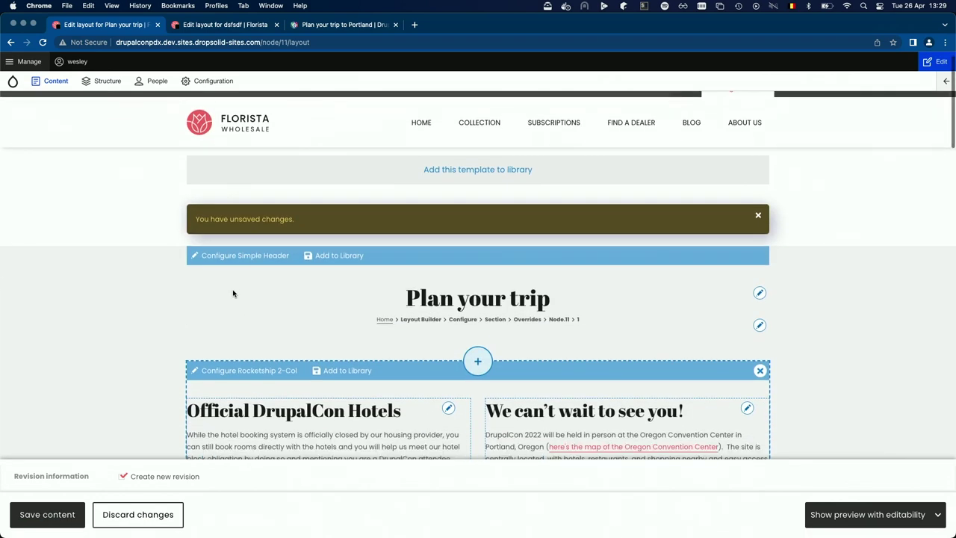
scroll(233, 293, down, 2)
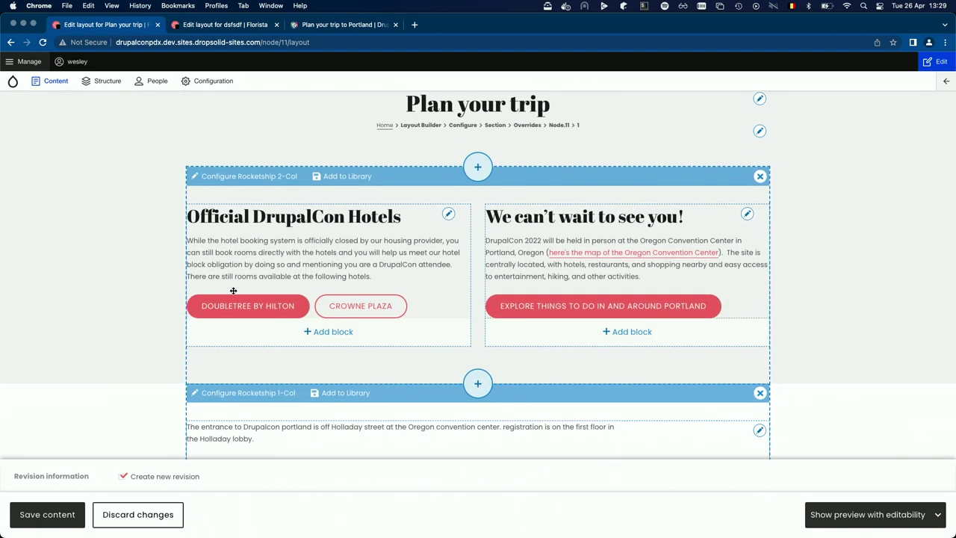
scroll(233, 290, up, 3)
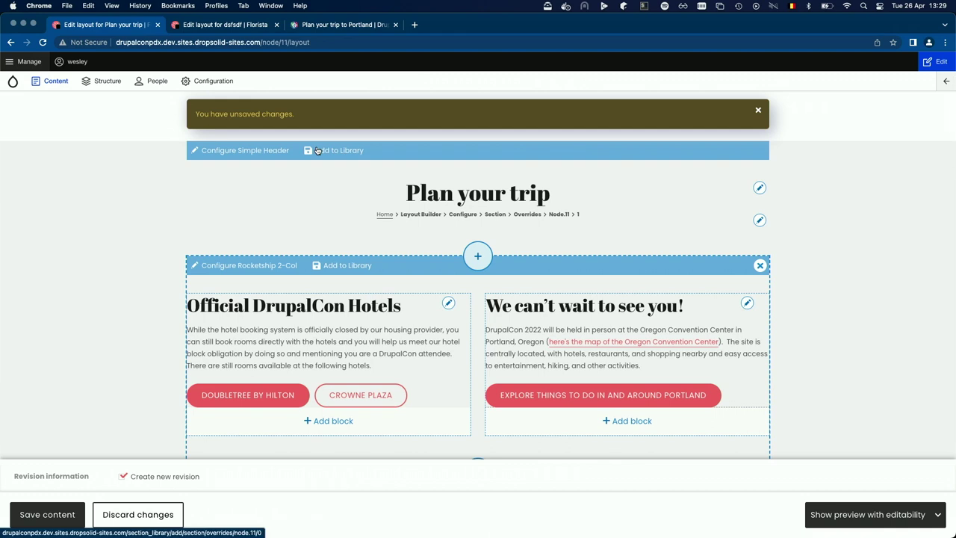
click(257, 151)
click(215, 299)
click(233, 482)
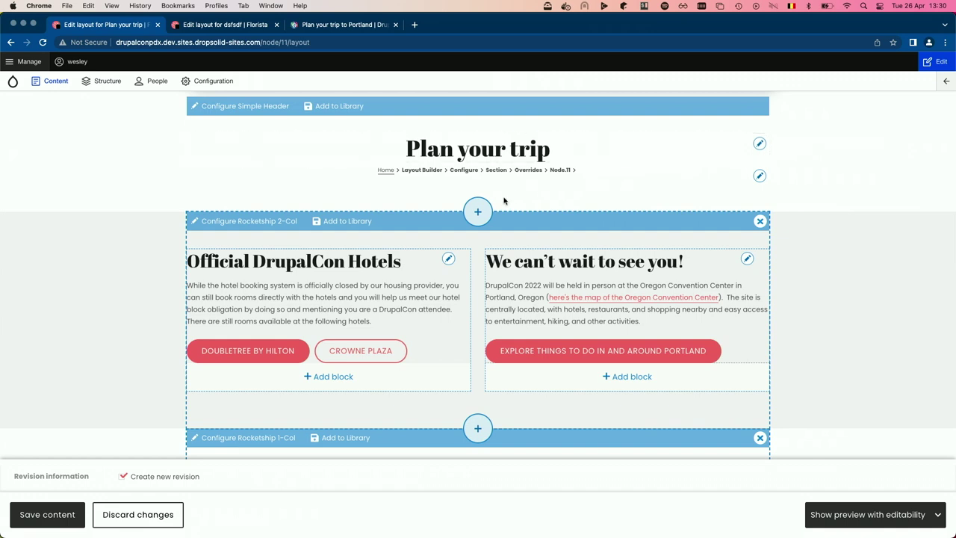
Enter 'Portland is amazing' as the title block's teaser and update it
click(751, 159)
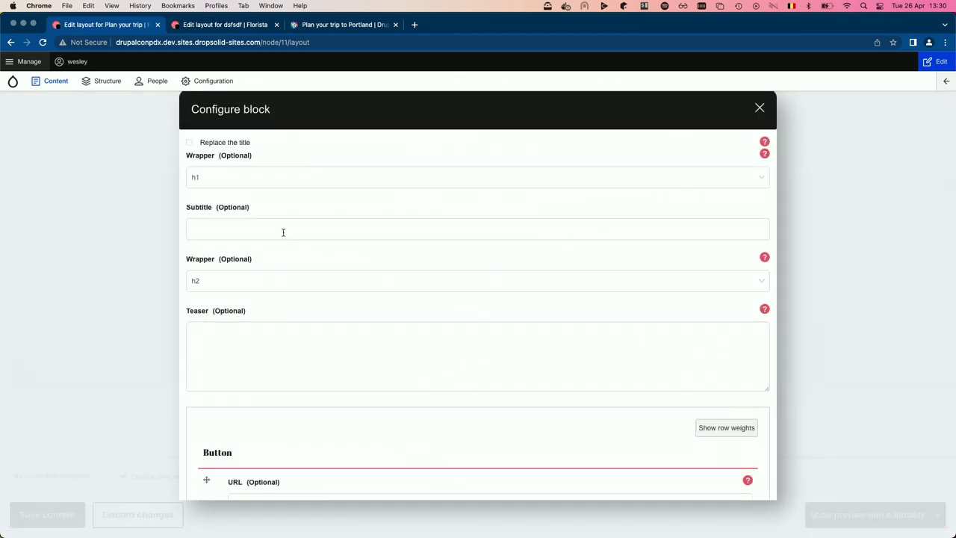
click(261, 335)
text(Portland i)
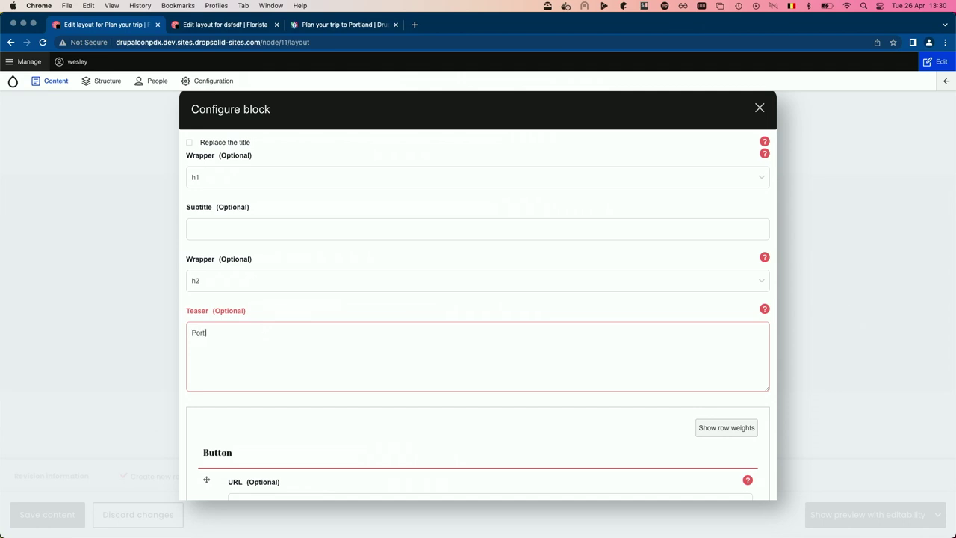
text(s amazing)
scroll(538, 383, down, 1)
scroll(538, 383, down, 4)
click(202, 478)
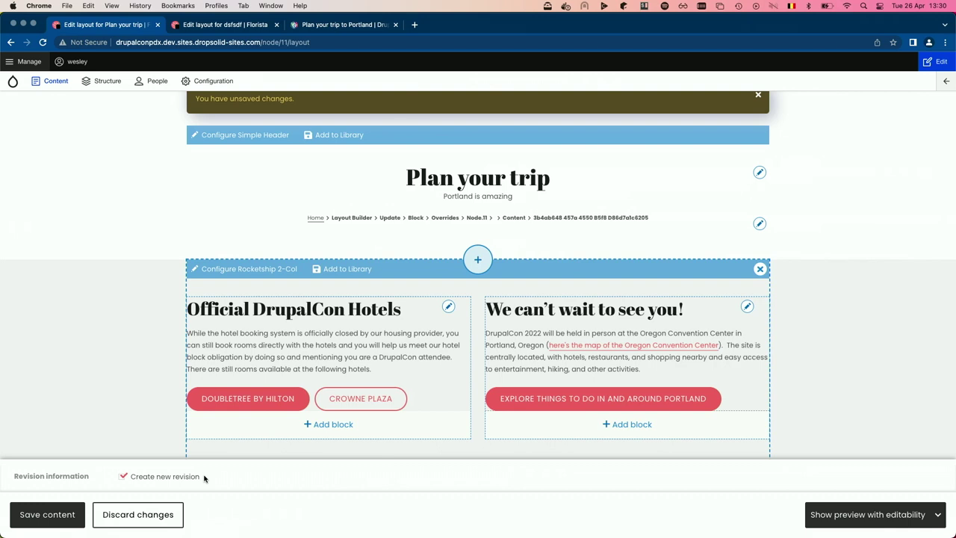
scroll(205, 478, down, 5)
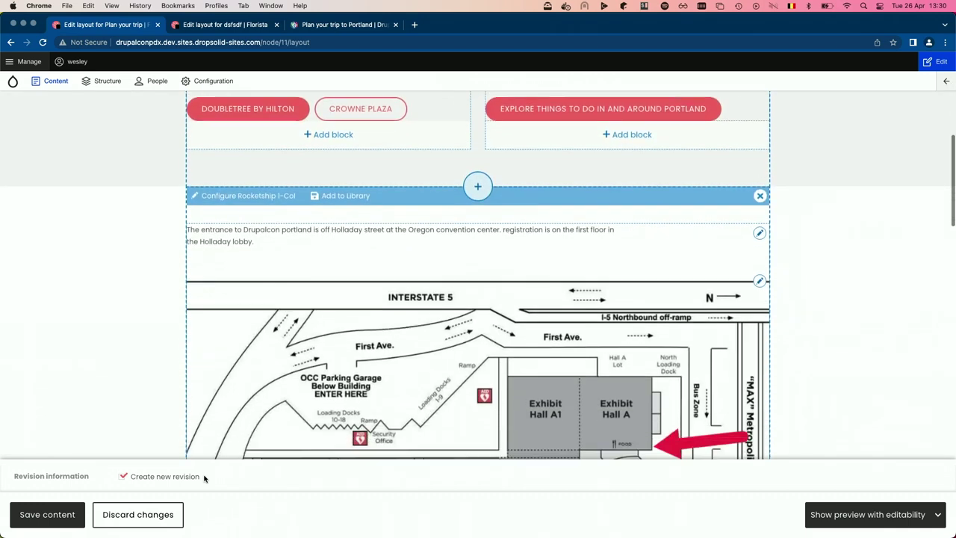
Open the Configure block form for the convention-centre entrance text block
scroll(271, 506, up, 3)
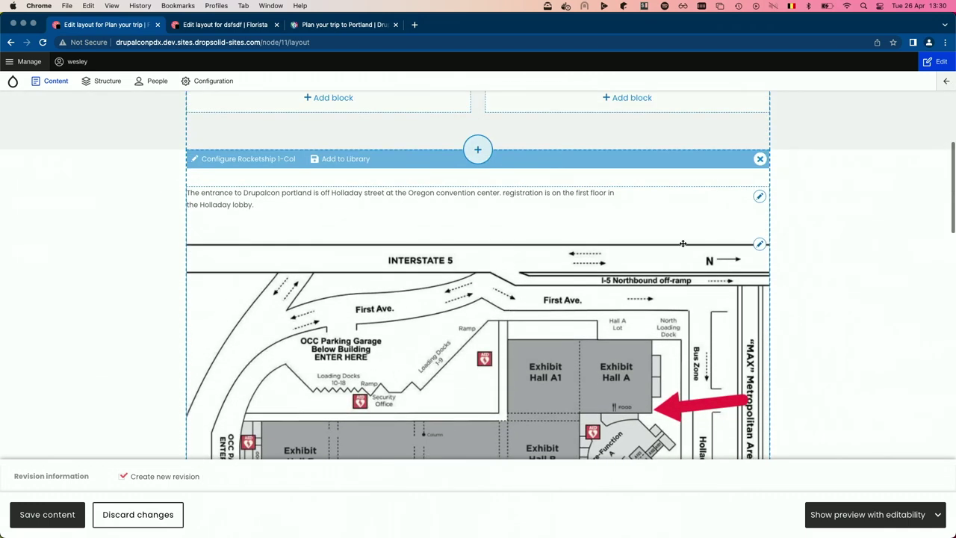
click(759, 196)
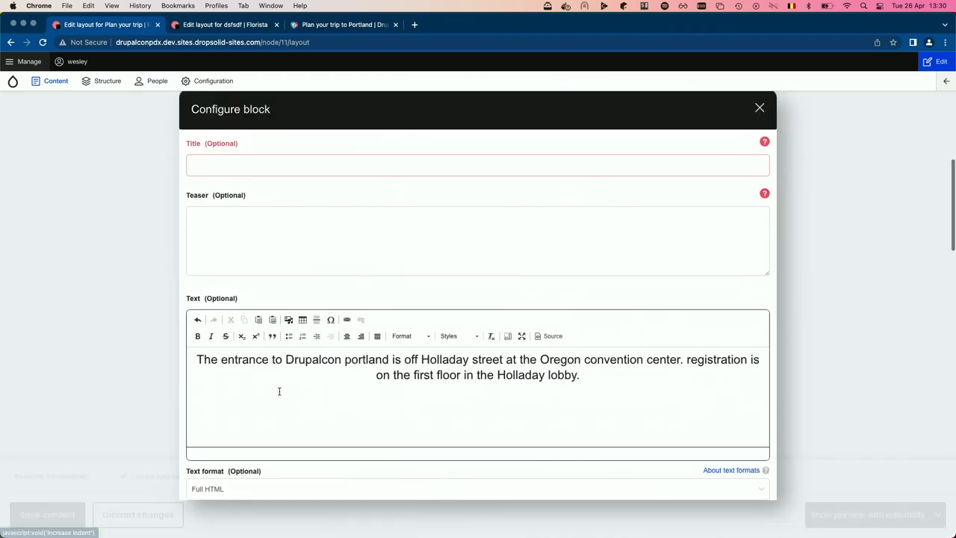
scroll(351, 375, down, 10)
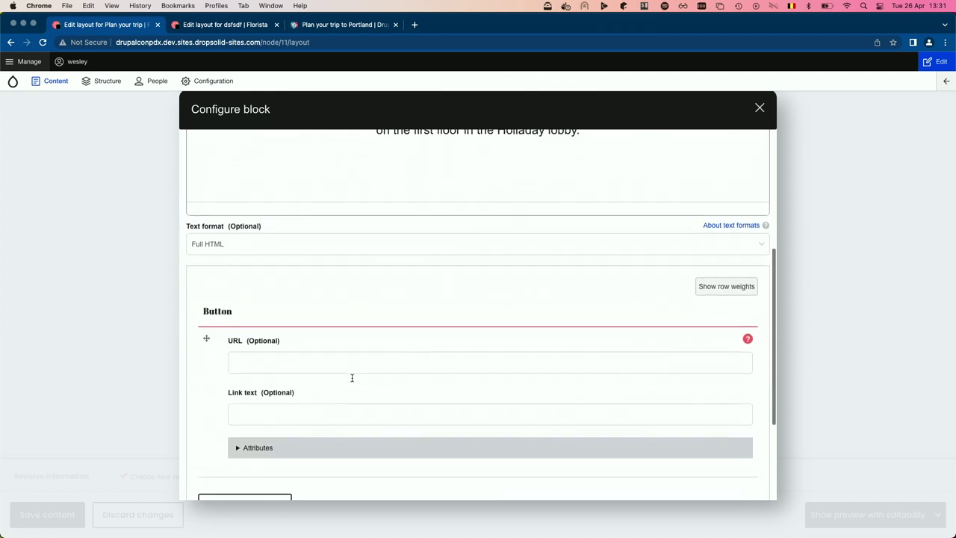
click(209, 480)
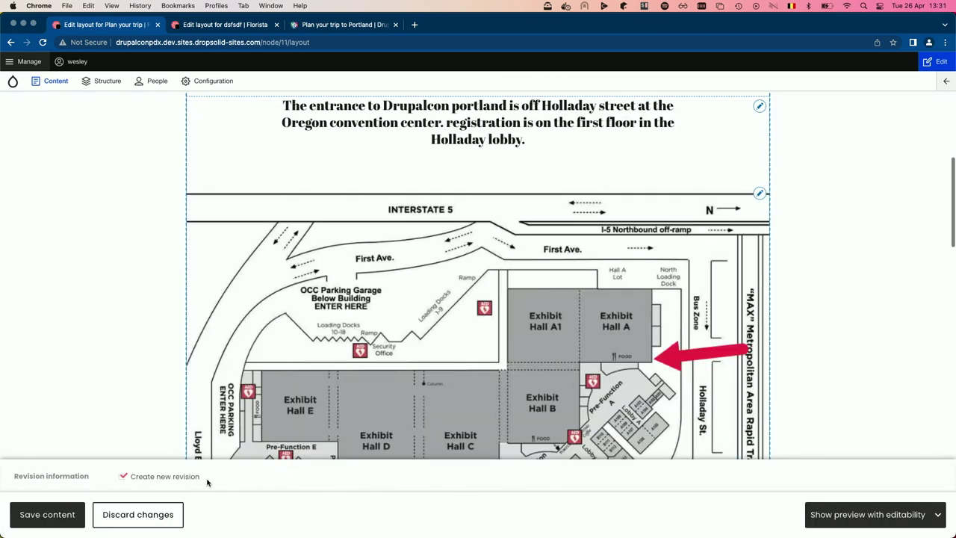
scroll(206, 482, down, 6)
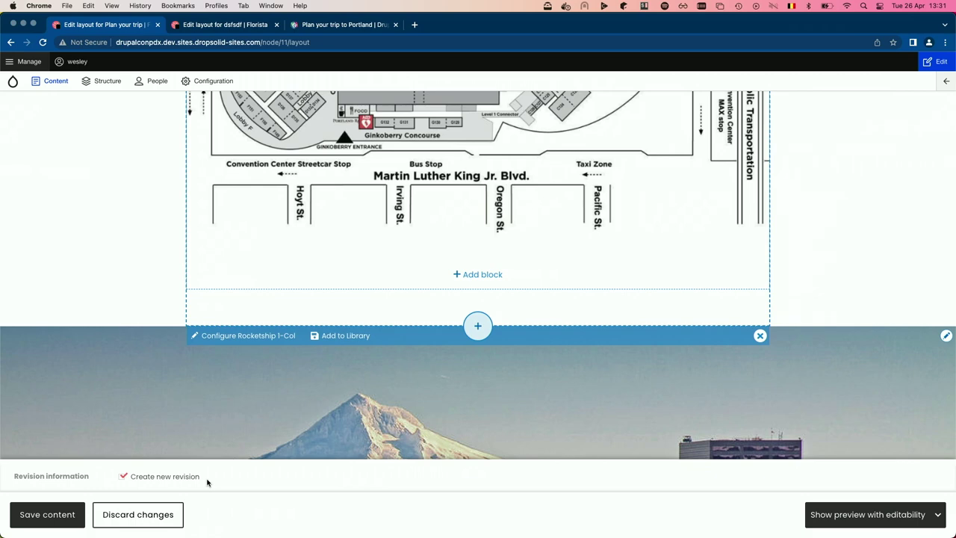
scroll(207, 482, down, 8)
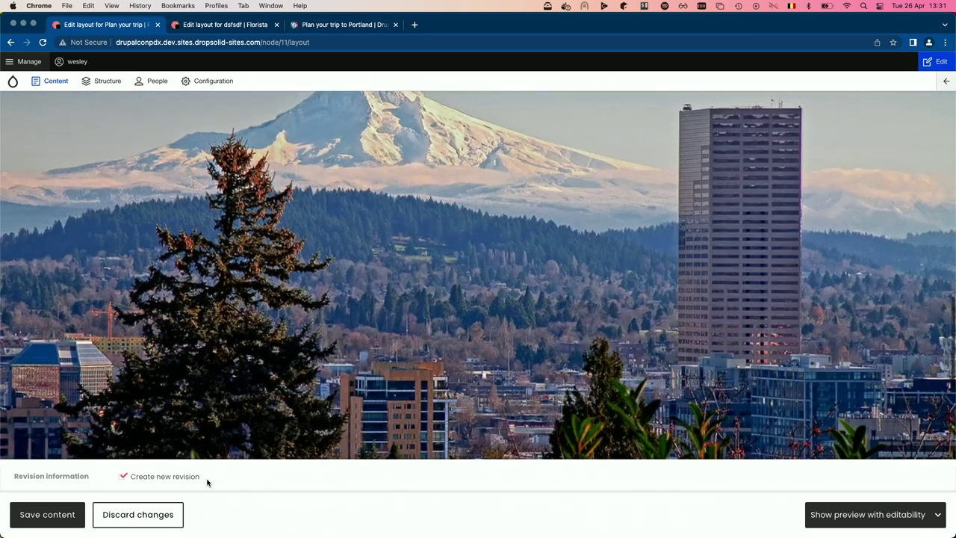
scroll(207, 481, up, 10)
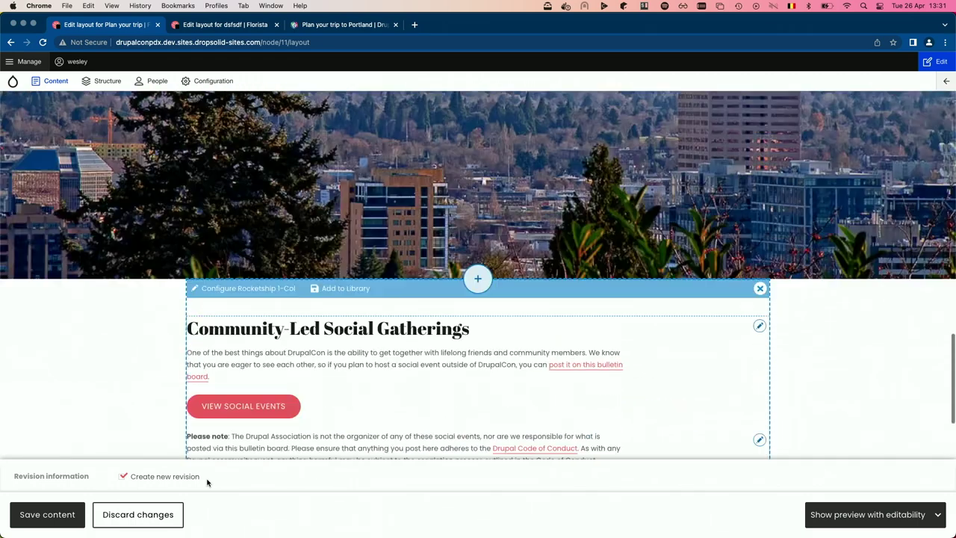
scroll(207, 481, up, 10)
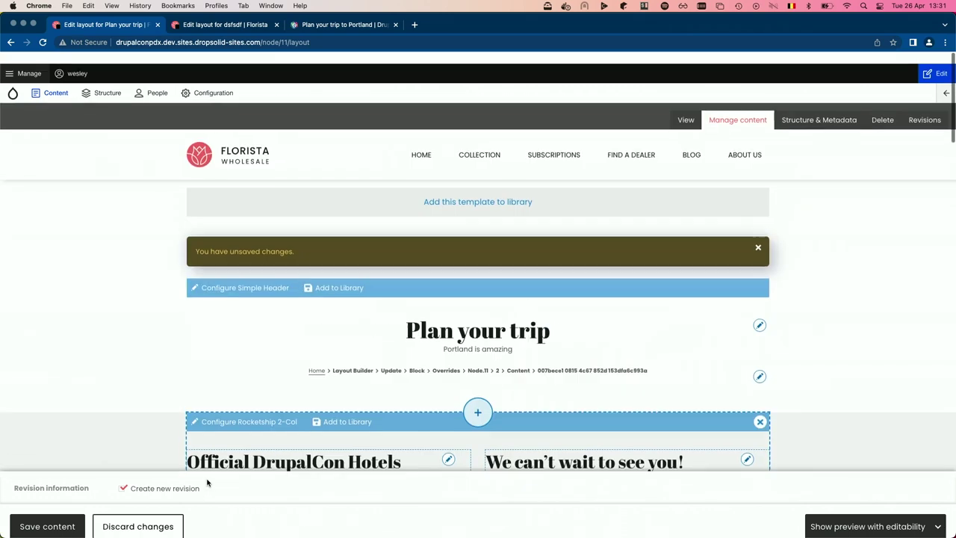
scroll(207, 482, down, 2)
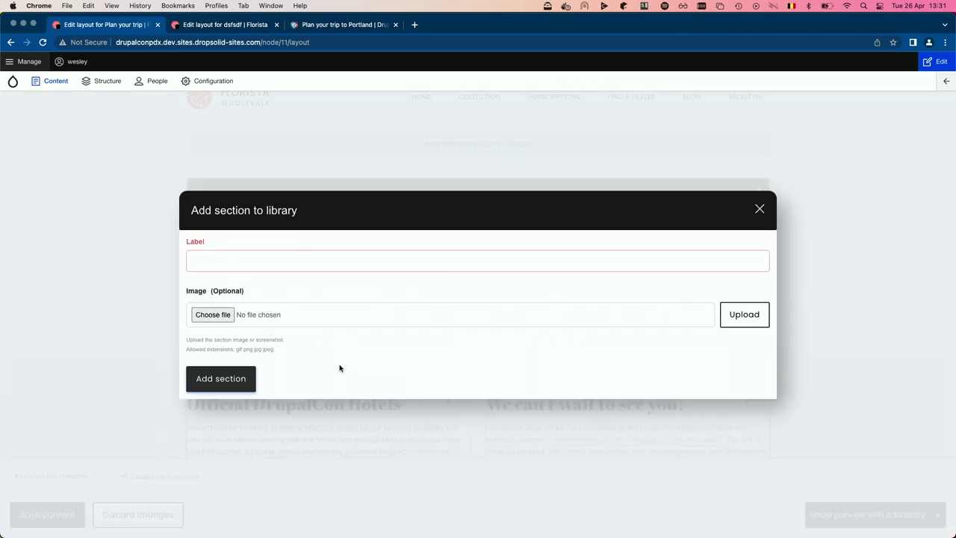
Save the two-column hotels section as a library section template named 'mimila'
text(mimila)
click(226, 377)
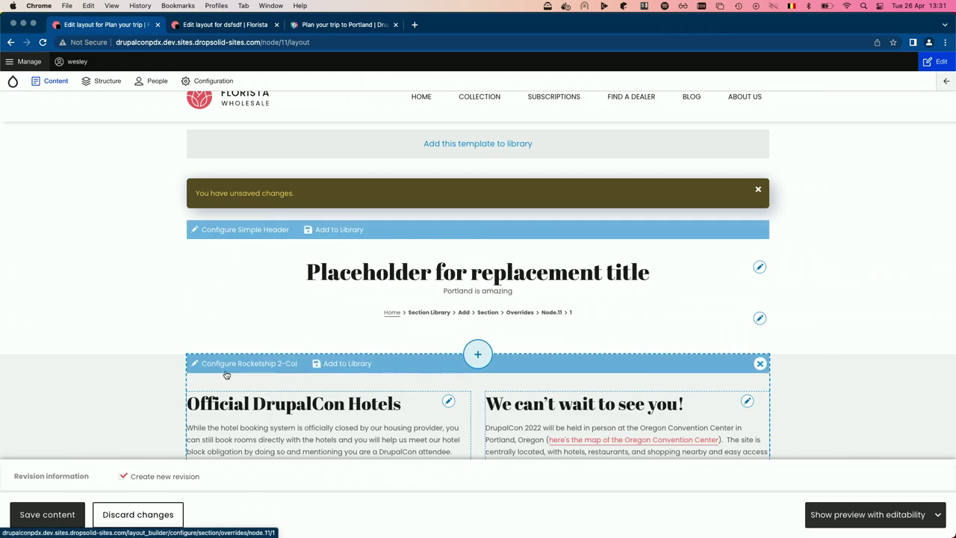
scroll(226, 375, down, 20)
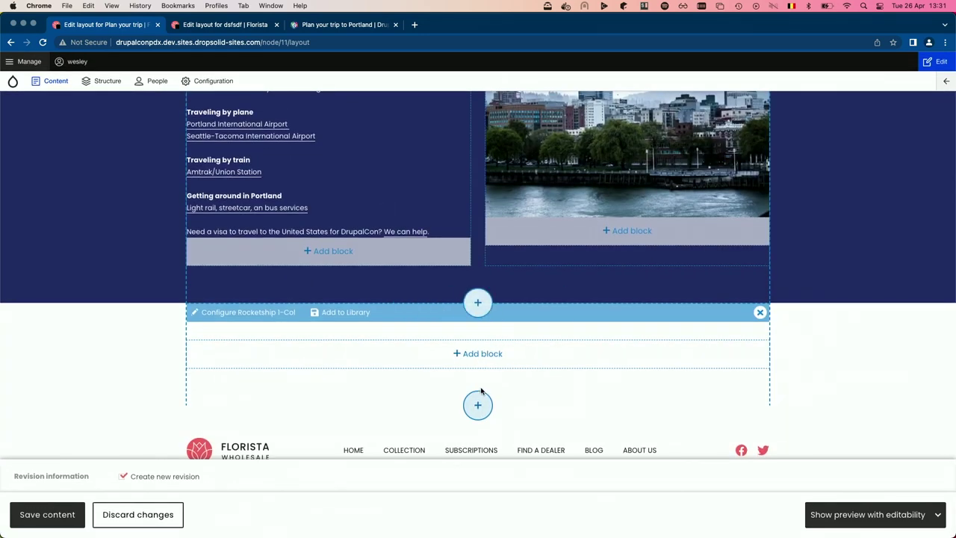
Insert the saved section template as a new section at the bottom of the layout
click(448, 404)
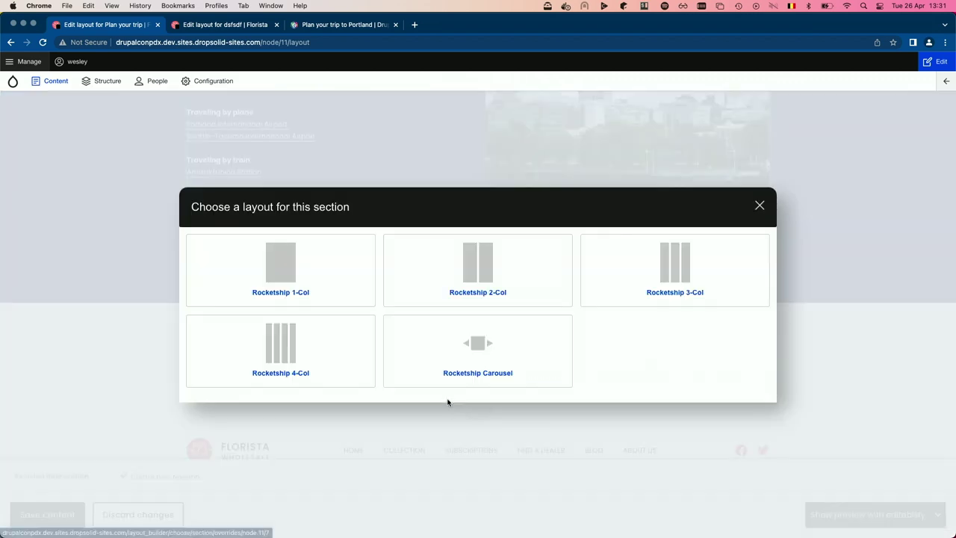
click(760, 205)
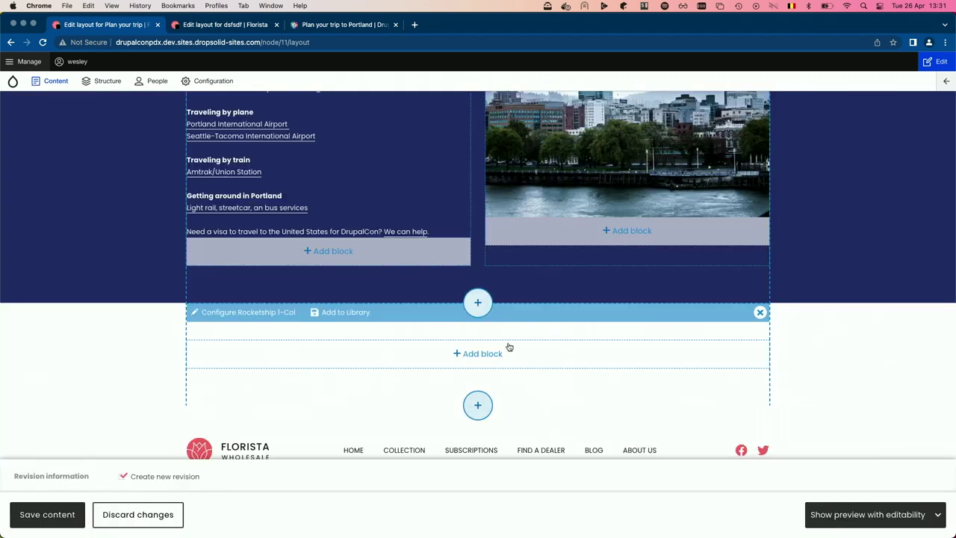
click(497, 409)
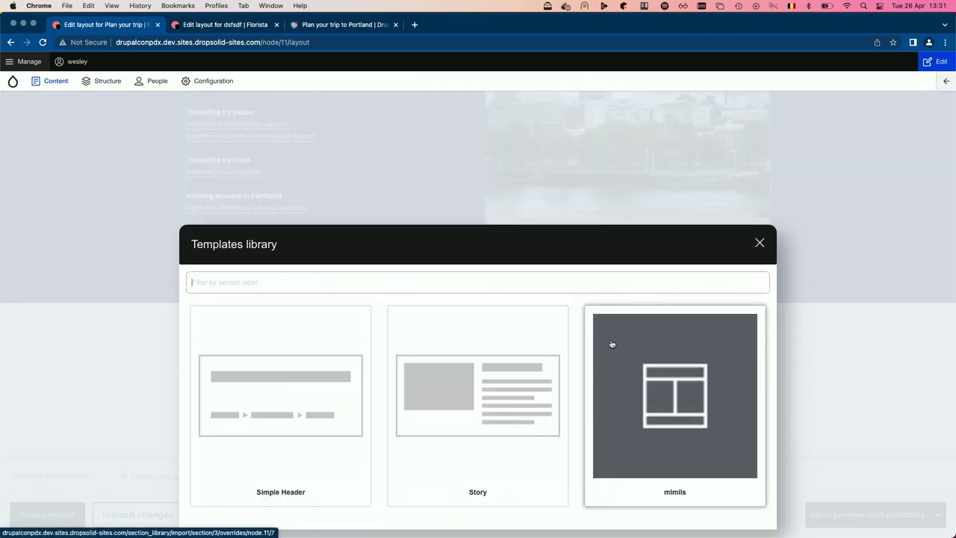
click(663, 398)
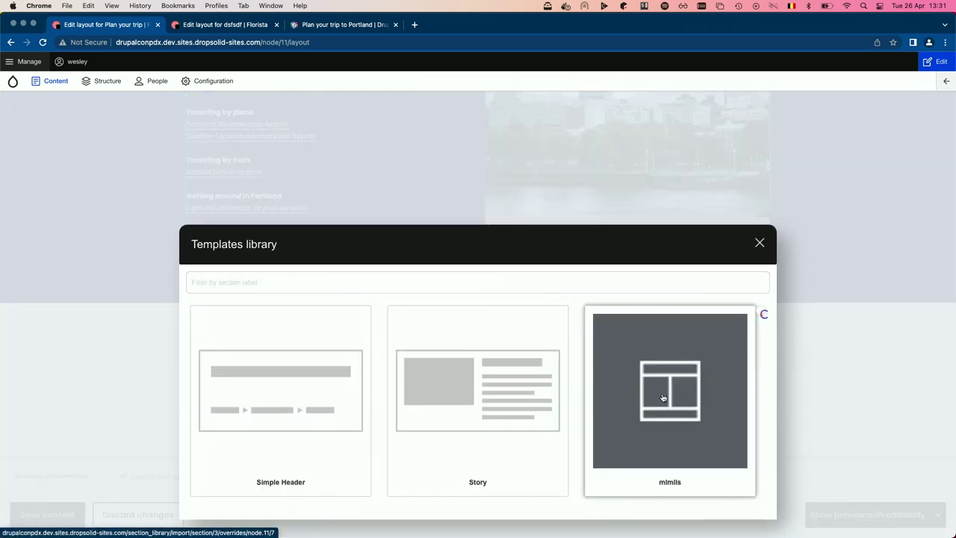
Remove the two-column hotels and welcome section and confirm the removal
scroll(661, 396, down, 3)
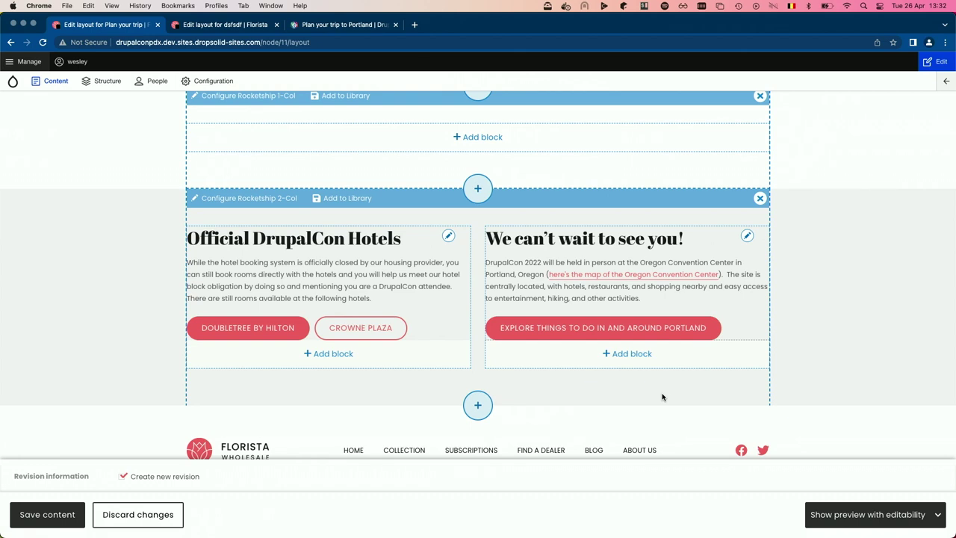
click(760, 199)
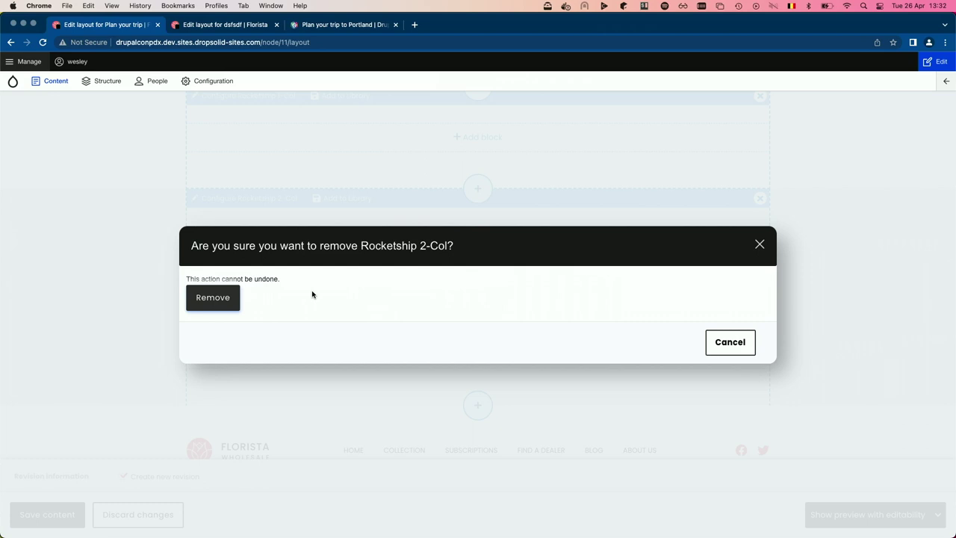
click(228, 296)
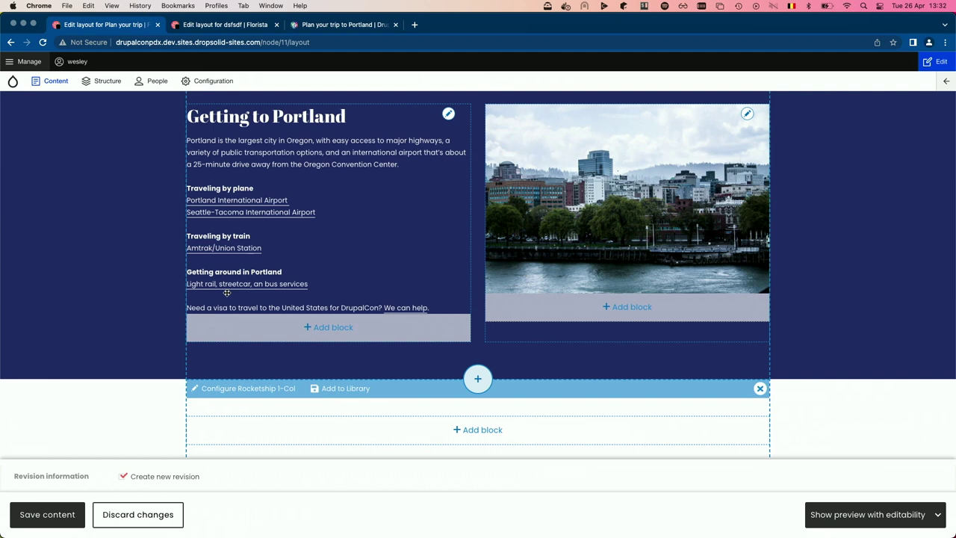
Look through the Florista and Gutenberg demo tabs in the other Chrome window
key(super+grave)
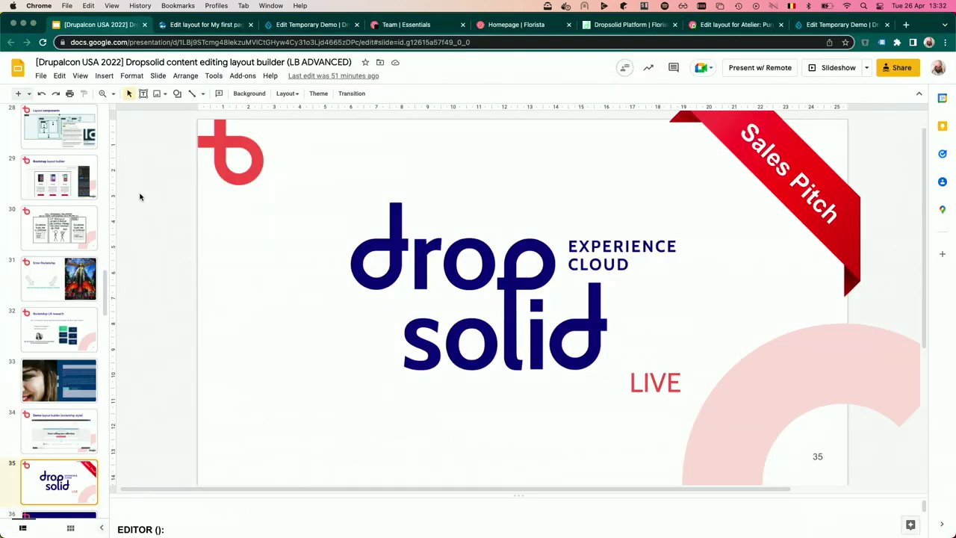
click(401, 27)
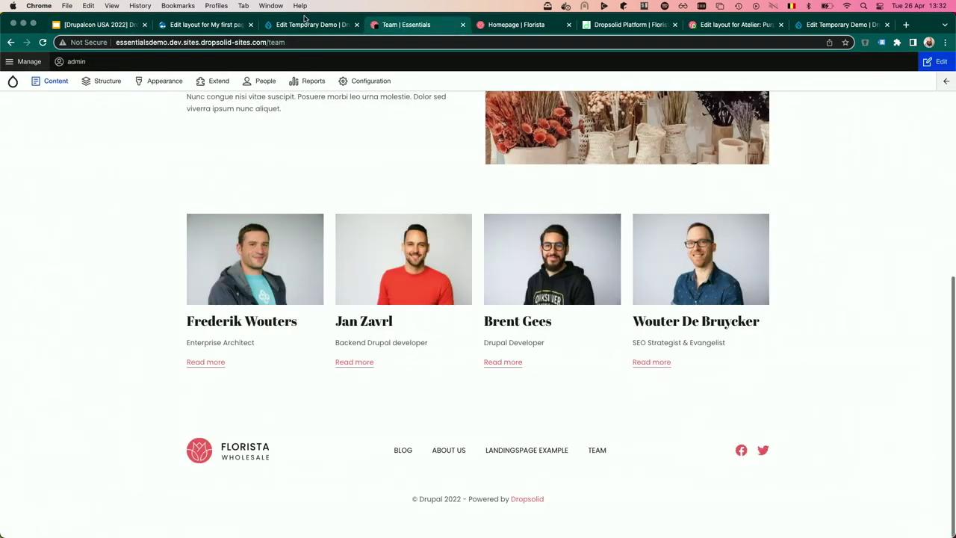
click(818, 25)
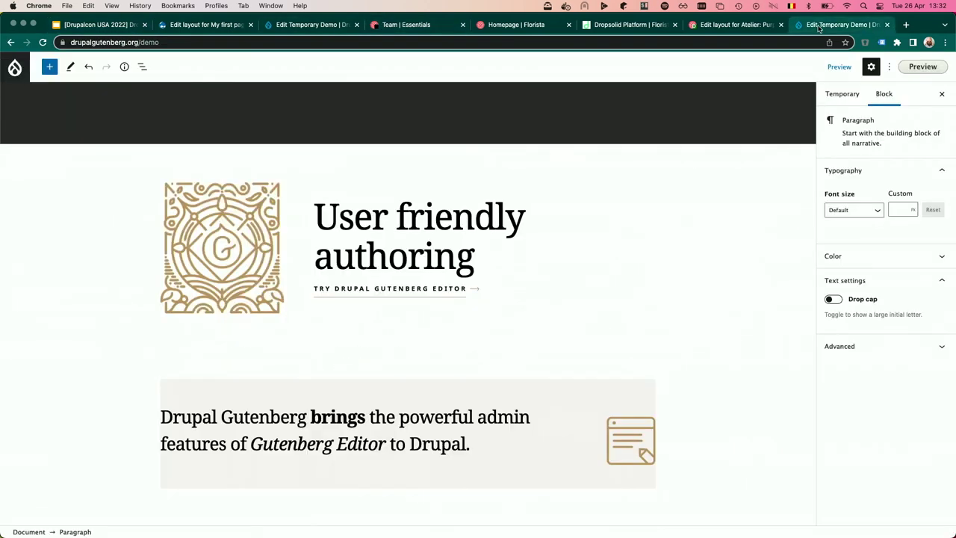
click(282, 27)
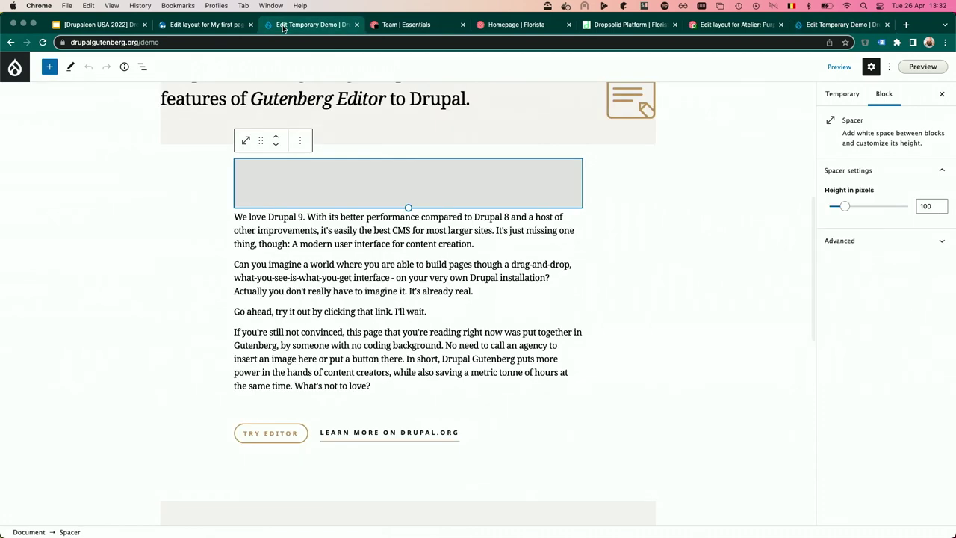
Copy the Plan your trip layout URL and load it in a new tab of the main window
key(super+grave)
click(192, 43)
key(super+c)
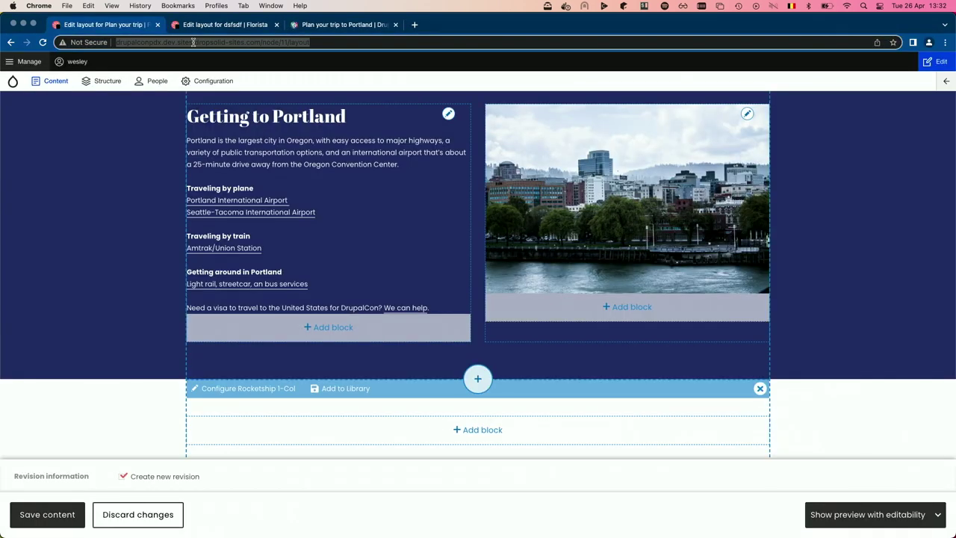
key(super+grave)
click(247, 40)
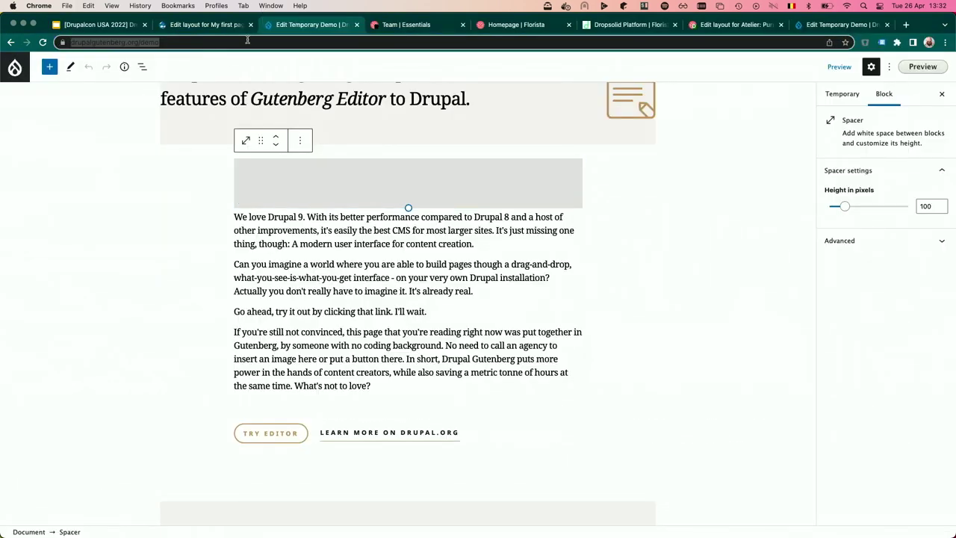
key(super+t)
key(super+v)
key(Return)
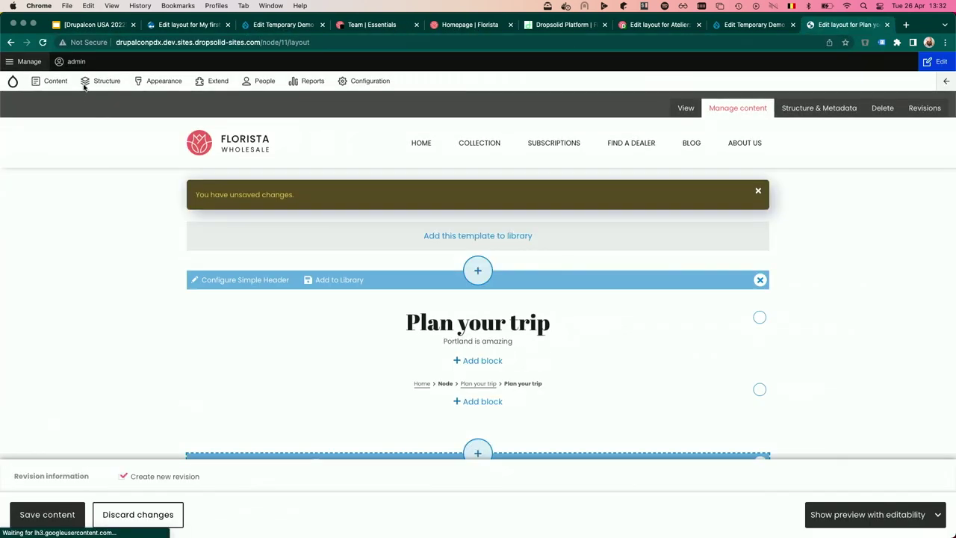
Open the Page content type's Full content default layout via Structure > Content types > Manage display
mouse_move(93, 82)
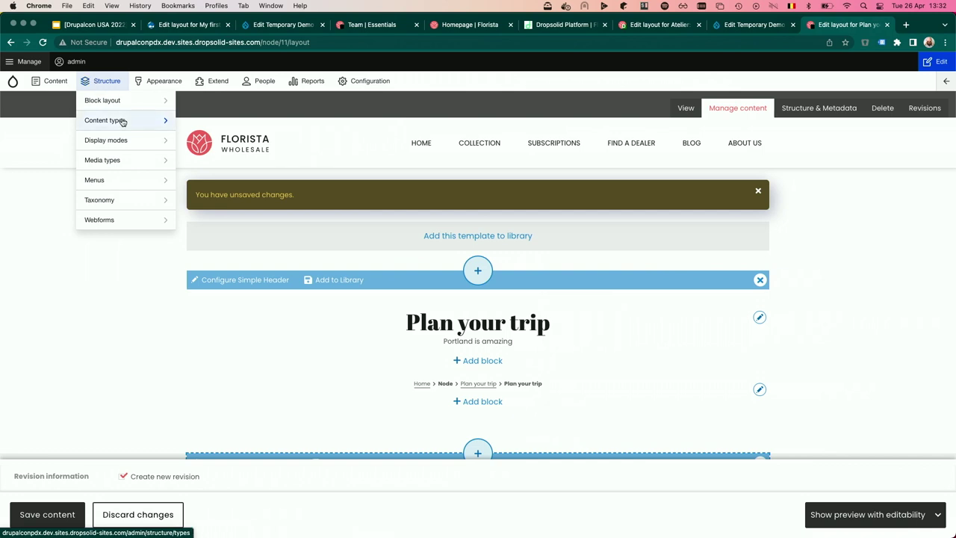
mouse_move(124, 123)
mouse_move(207, 140)
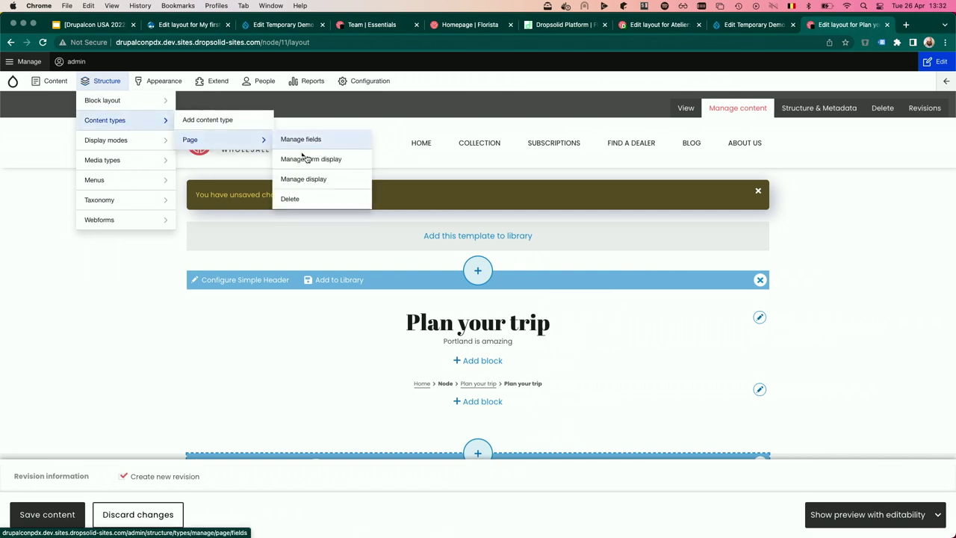
click(304, 180)
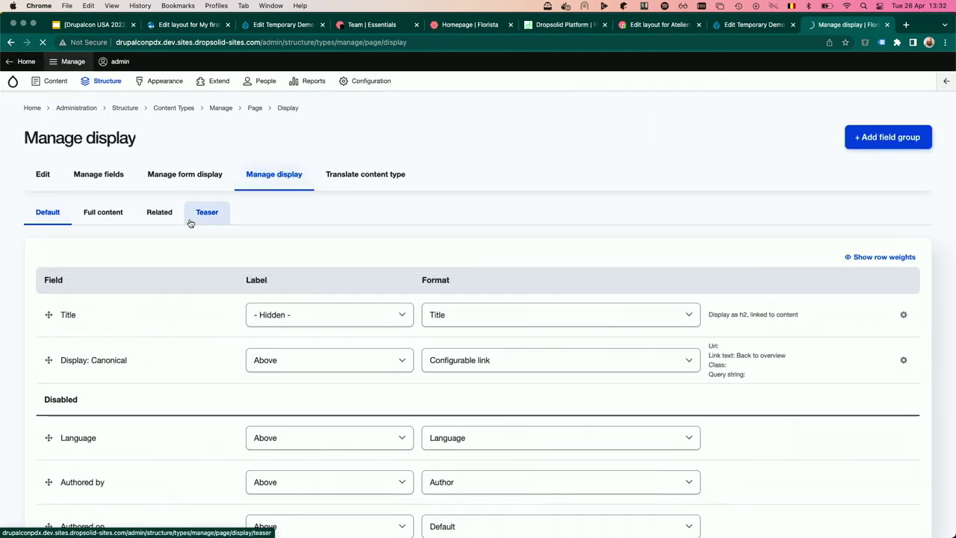
click(109, 215)
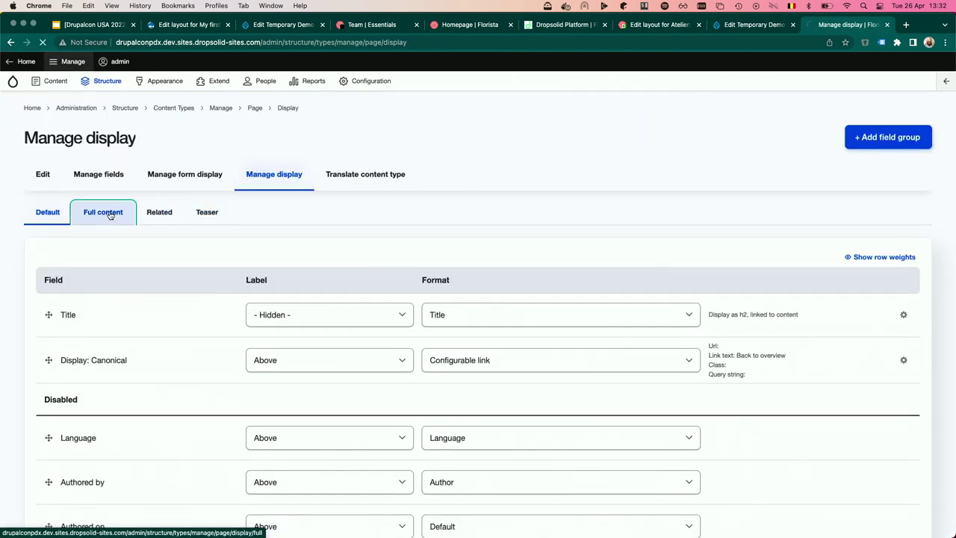
click(90, 272)
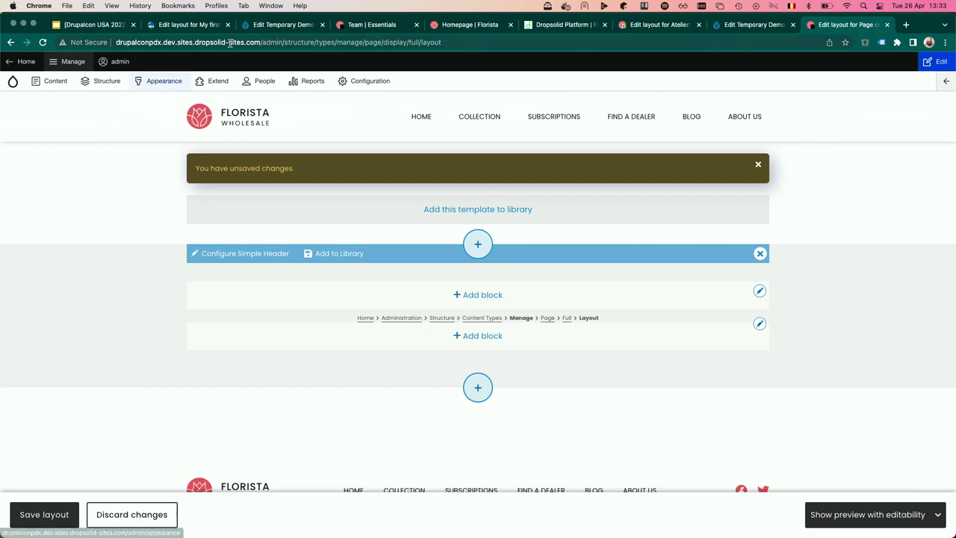
click(271, 6)
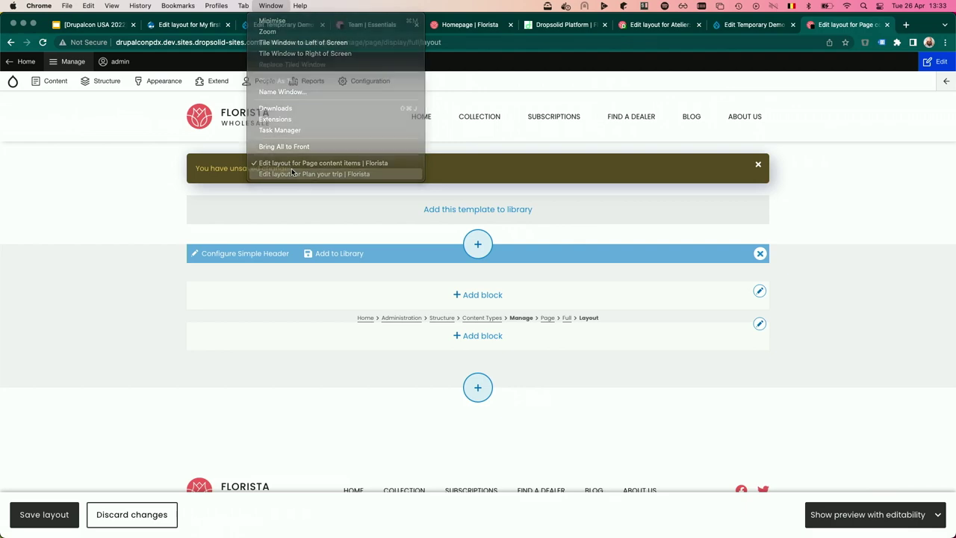
Switch back to the 'Edit layout for Plan your trip' window and scroll through its sections
click(293, 173)
scroll(263, 215, down, 10)
scroll(263, 215, up, 5)
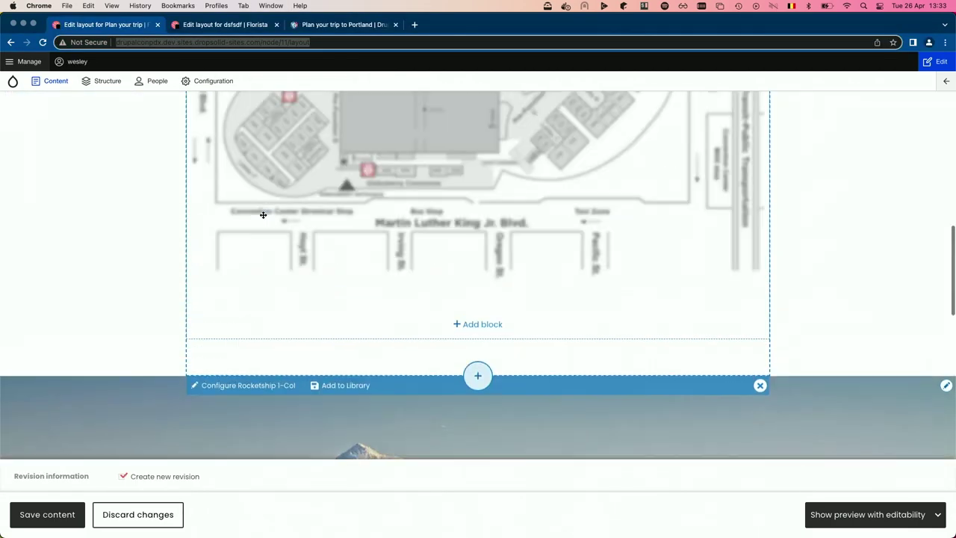
scroll(262, 215, up, 10)
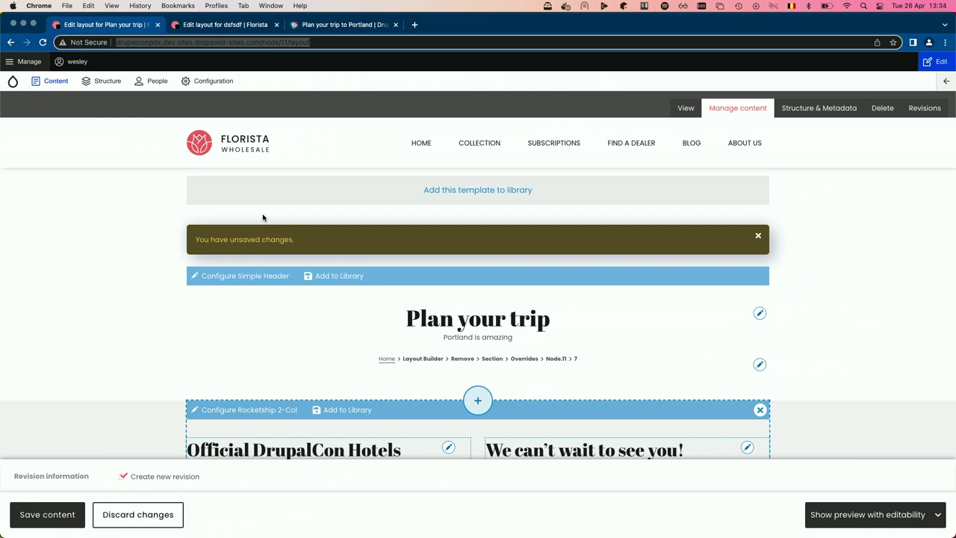
scroll(279, 274, down, 3)
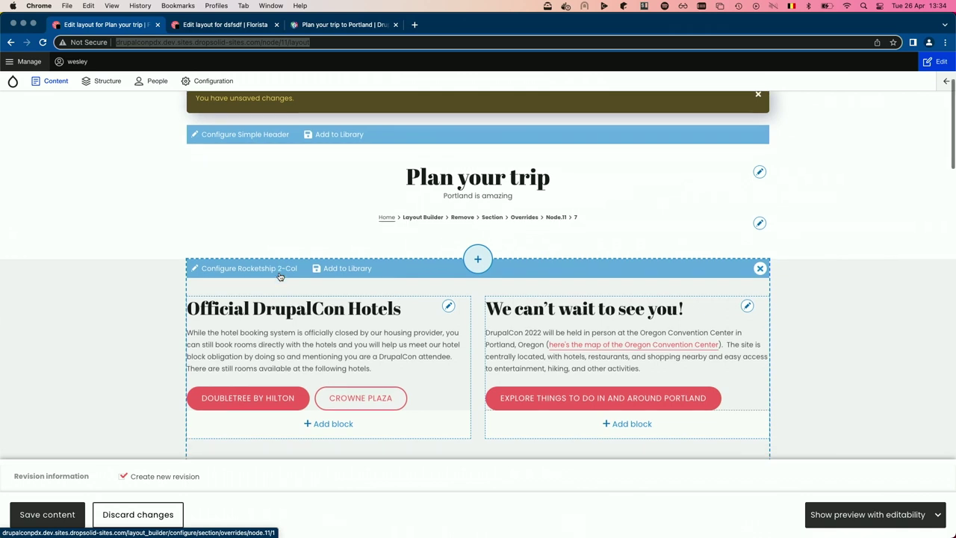
scroll(279, 275, down, 10)
scroll(279, 273, down, 5)
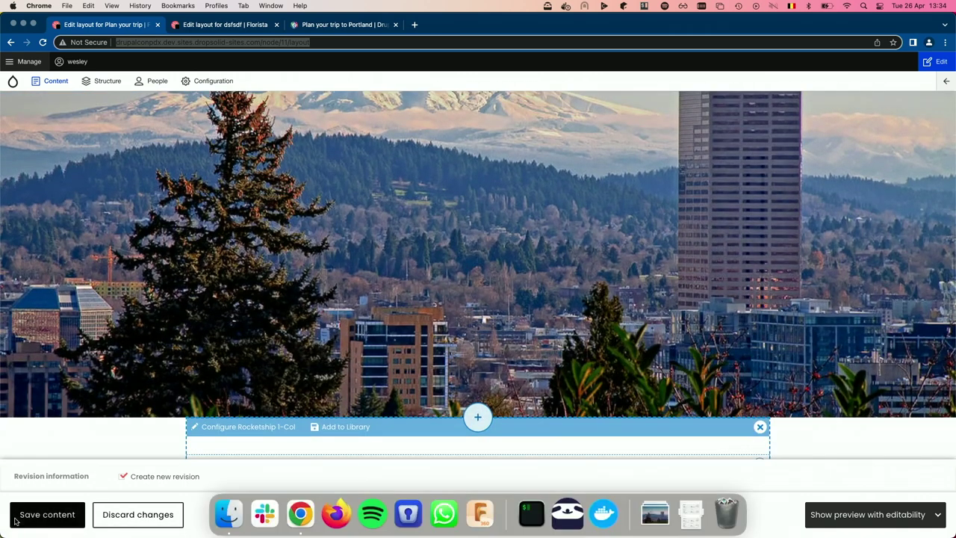
Save the Plan your trip layout override and scroll through the saved page
click(18, 520)
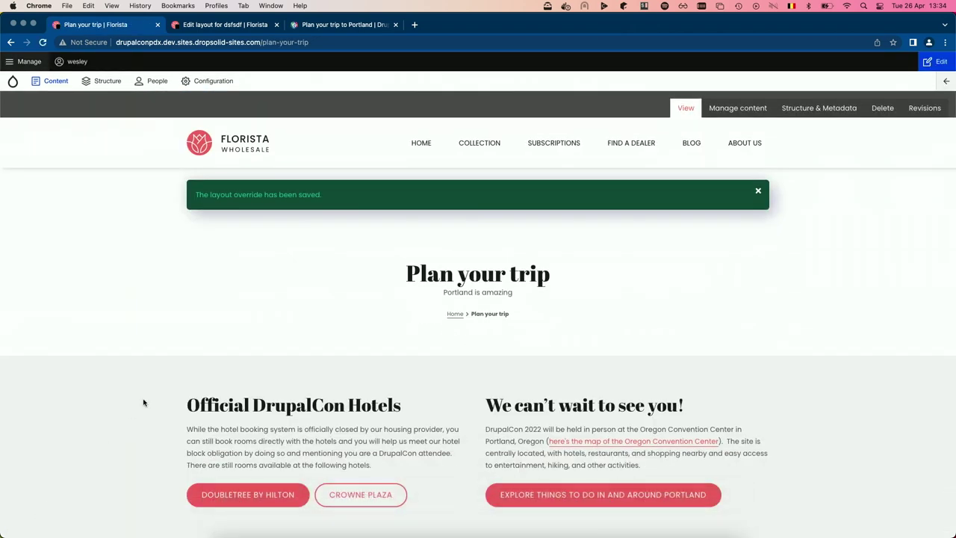
scroll(143, 402, down, 10)
scroll(143, 403, down, 10)
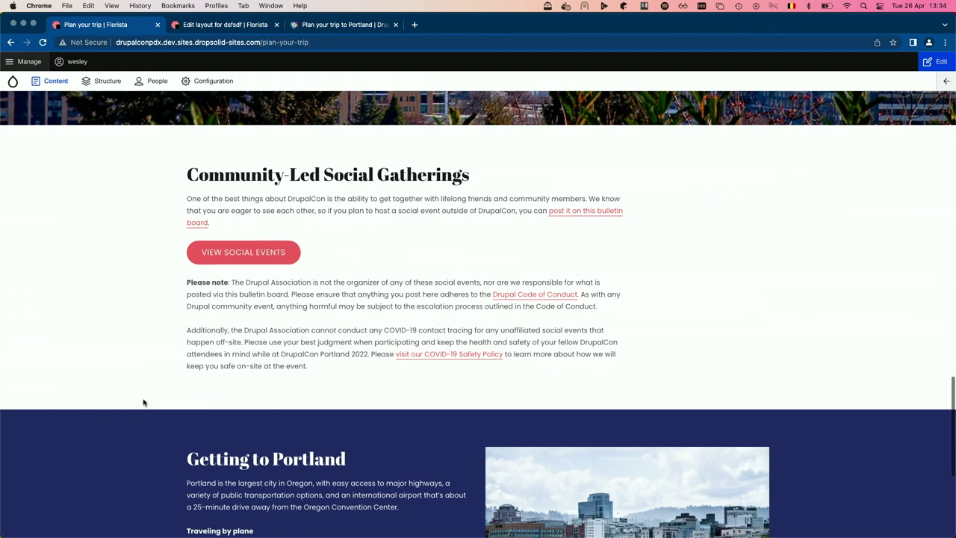
scroll(144, 402, down, 5)
scroll(143, 403, up, 5)
scroll(143, 403, up, 3)
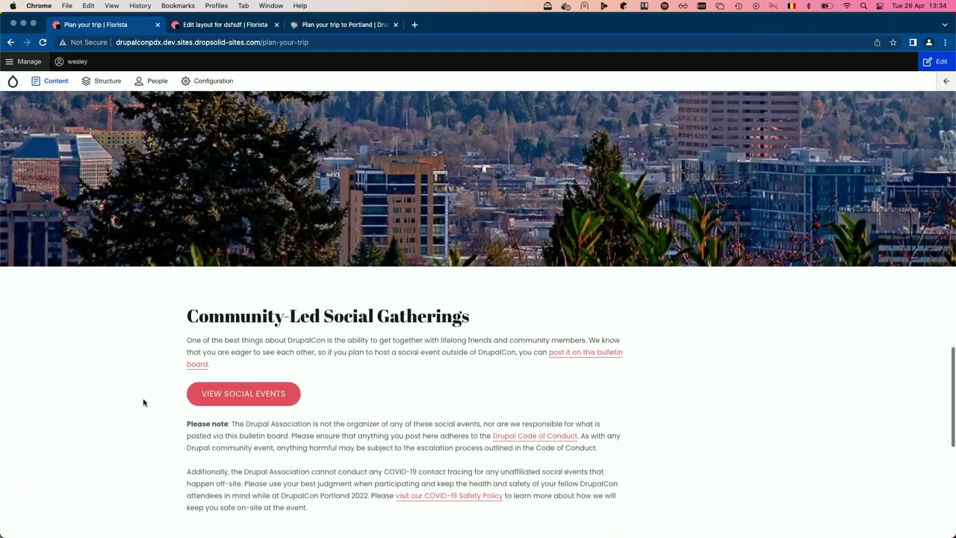
scroll(144, 402, up, 10)
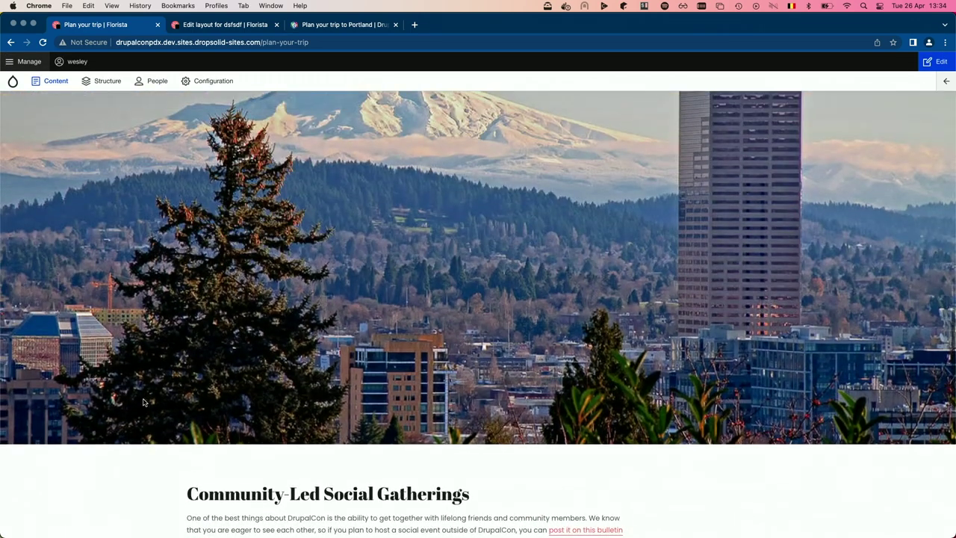
scroll(143, 402, up, 8)
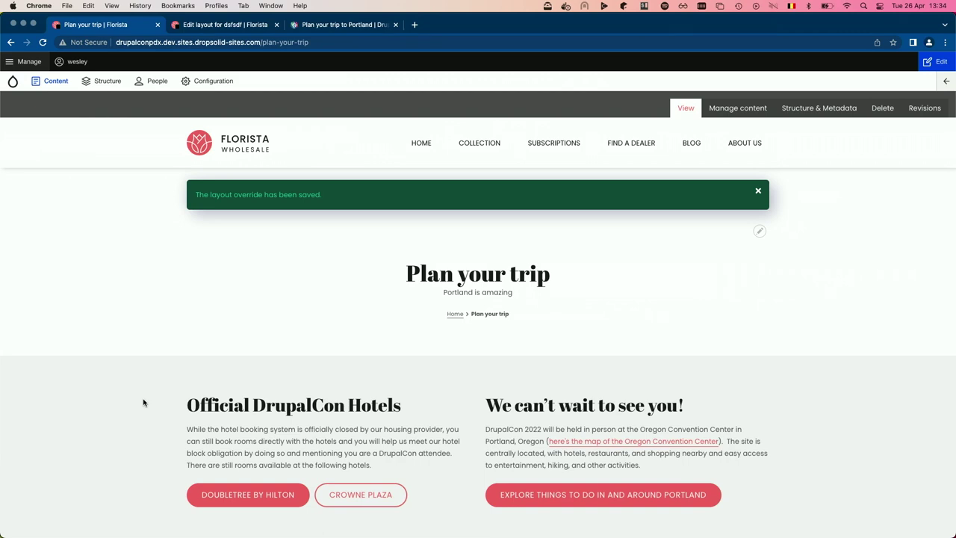
Bring up the Google Slides deck and start the full-screen slideshow
click(278, 6)
click(203, 134)
click(98, 27)
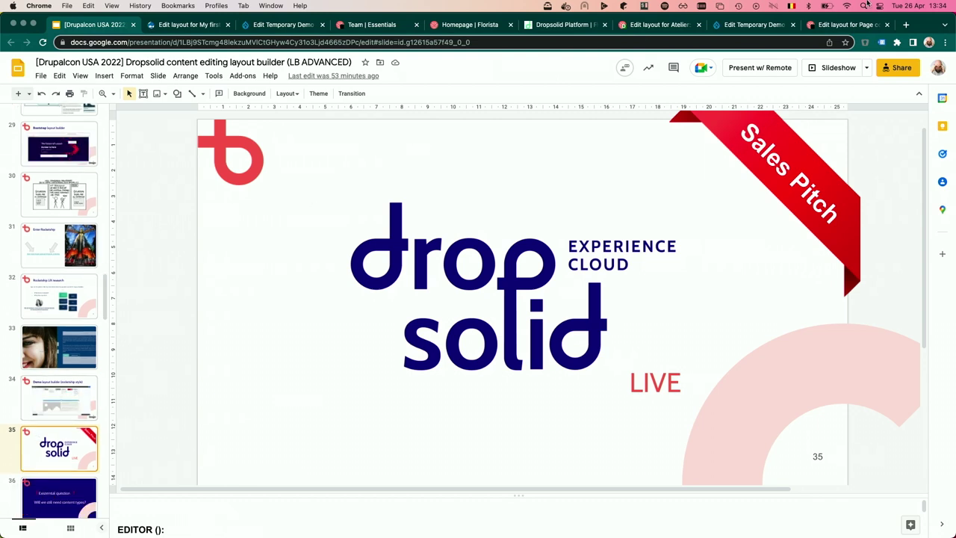
click(844, 68)
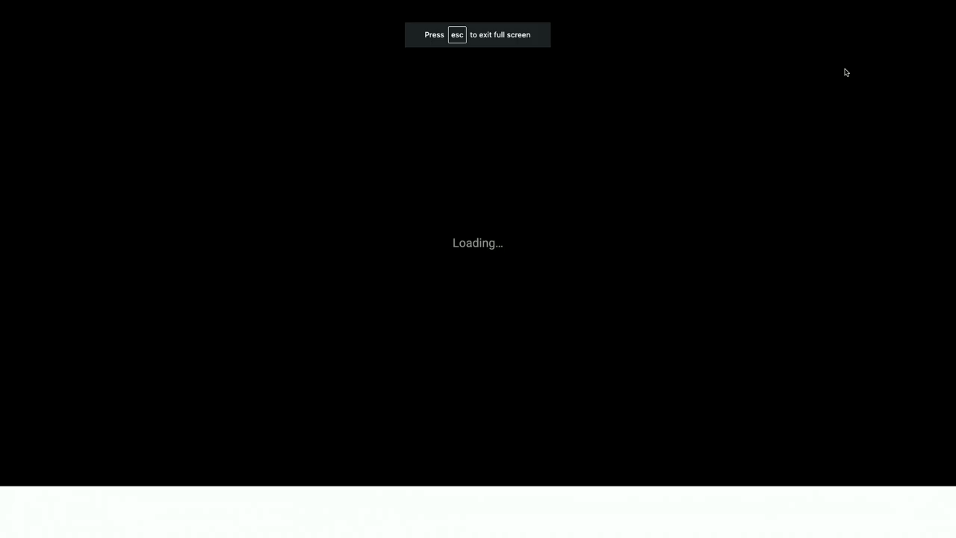
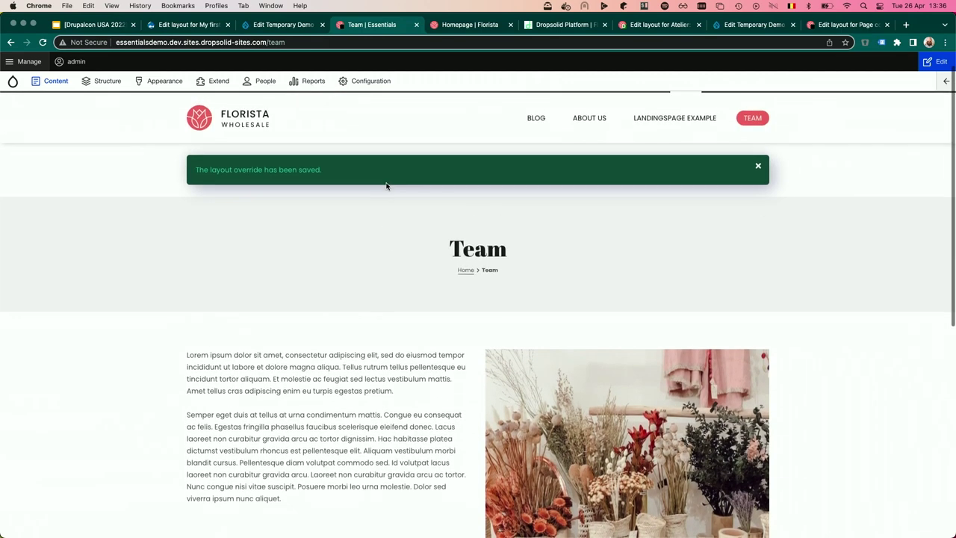
Scroll through the saved Team page showing its text, image and team photos
scroll(386, 185, down, 5)
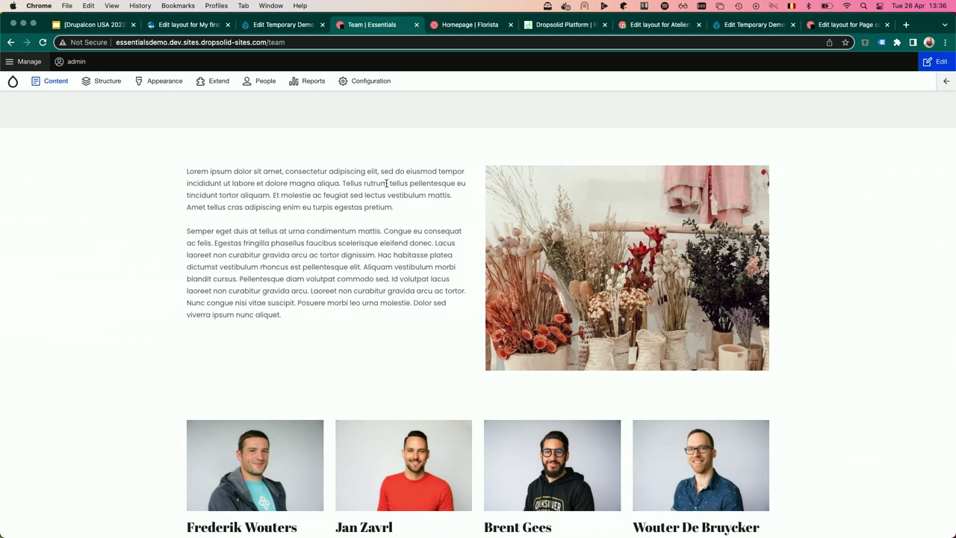
Reopen the Team page in Layout Builder and bring up the team cards block's configuration
scroll(386, 182, down, 4)
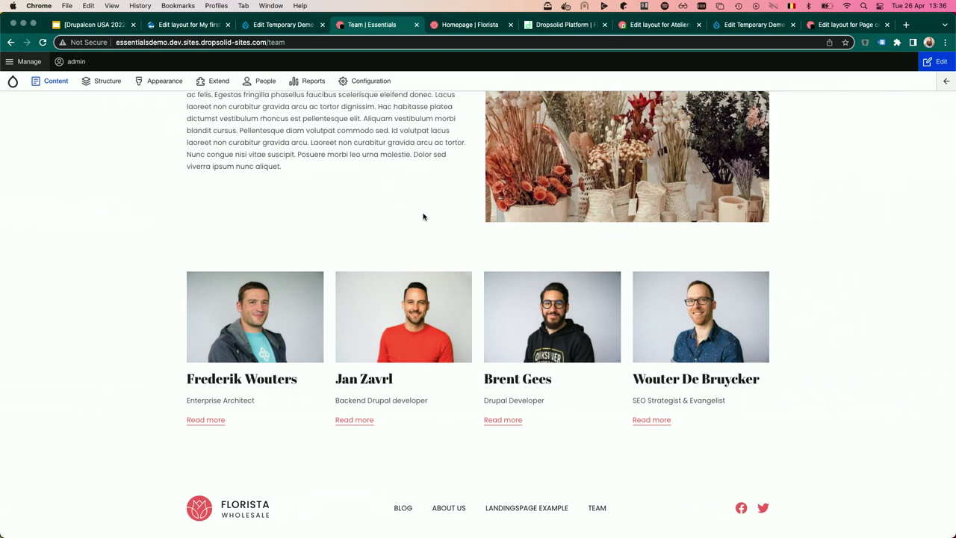
scroll(423, 216, up, 9)
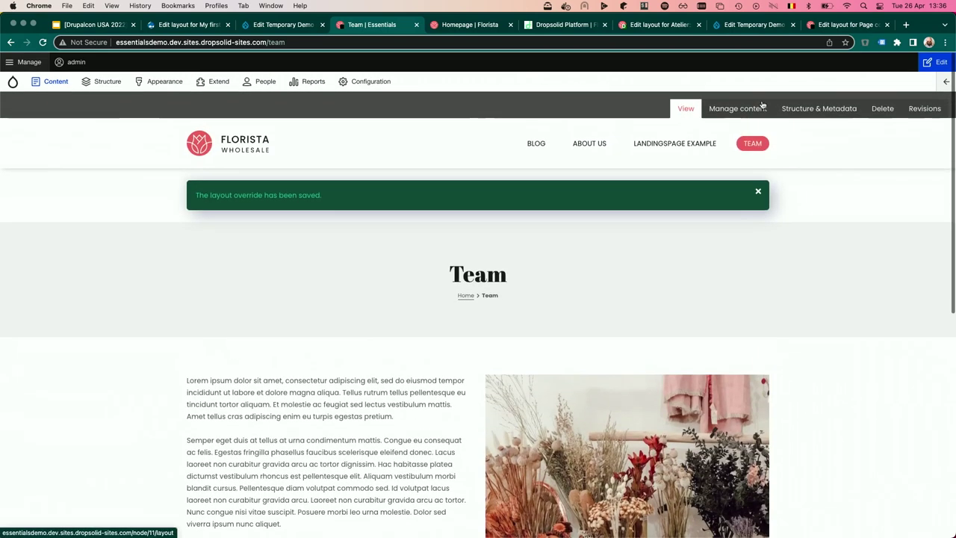
click(722, 105)
scroll(670, 226, down, 12)
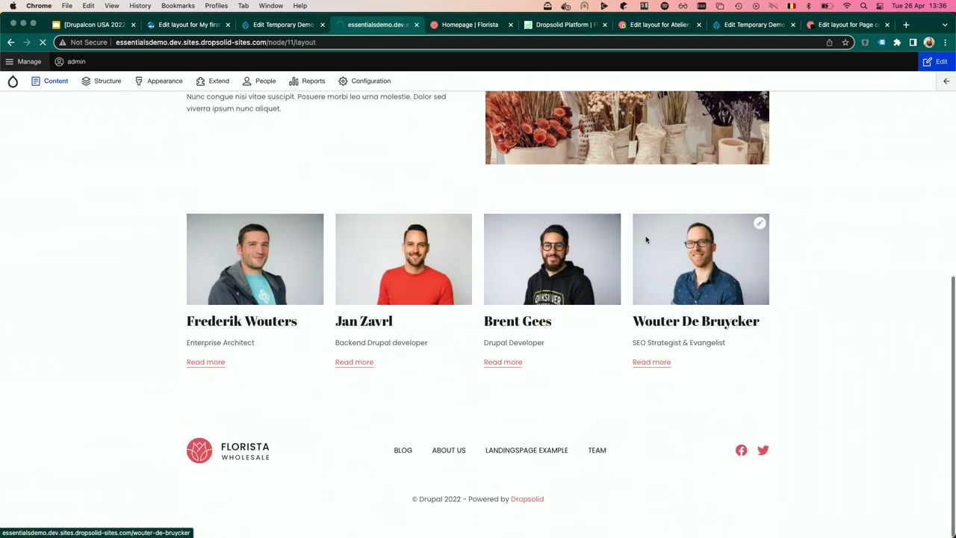
scroll(499, 339, down, 6)
scroll(498, 340, down, 5)
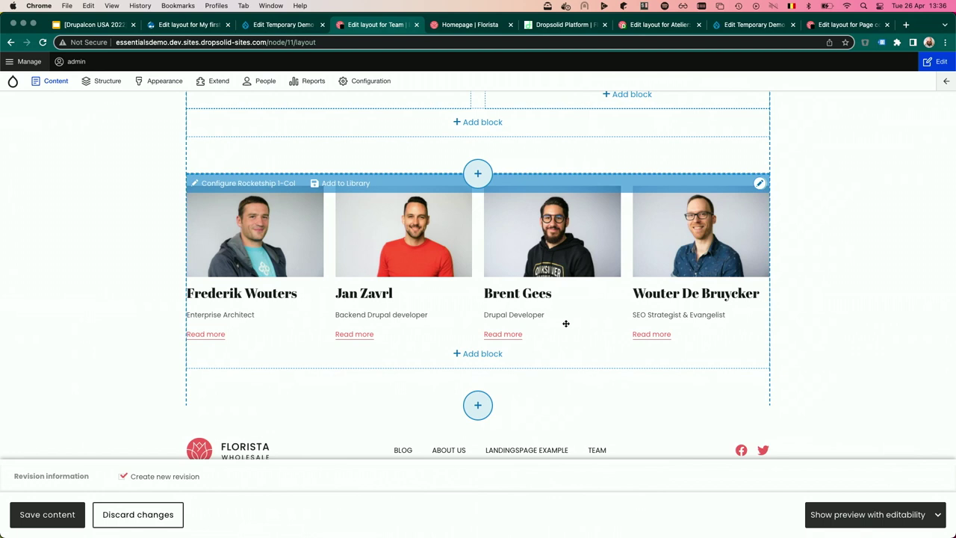
click(760, 183)
click(746, 202)
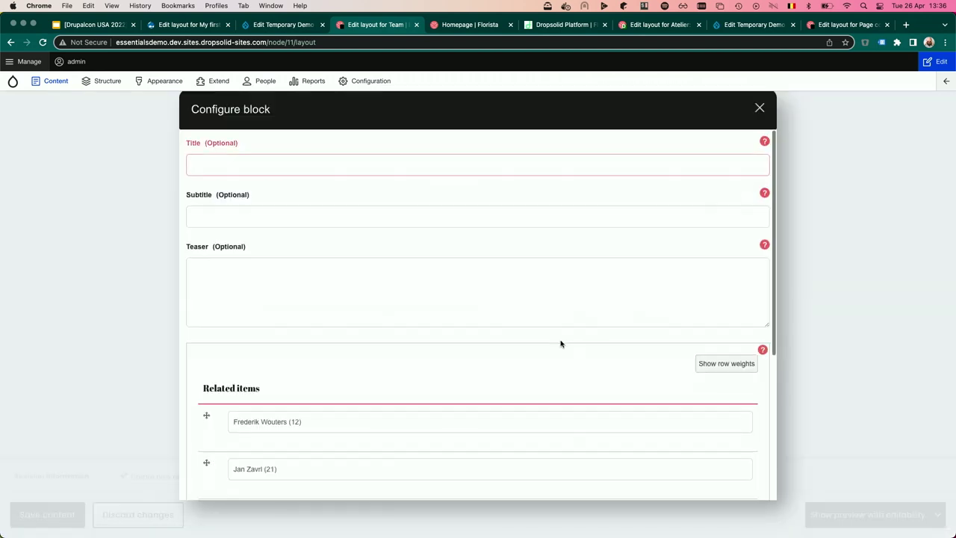
scroll(561, 341, down, 5)
scroll(561, 341, up, 1)
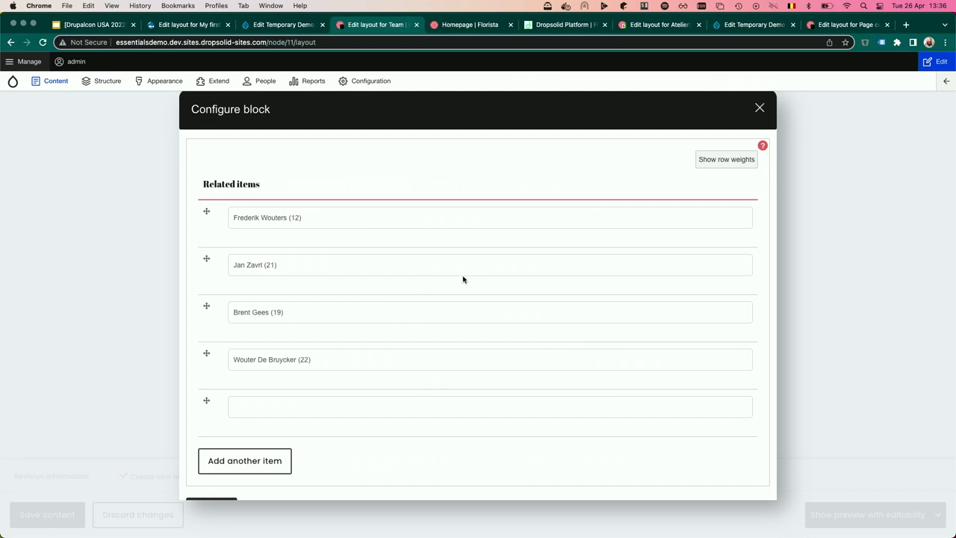
click(761, 108)
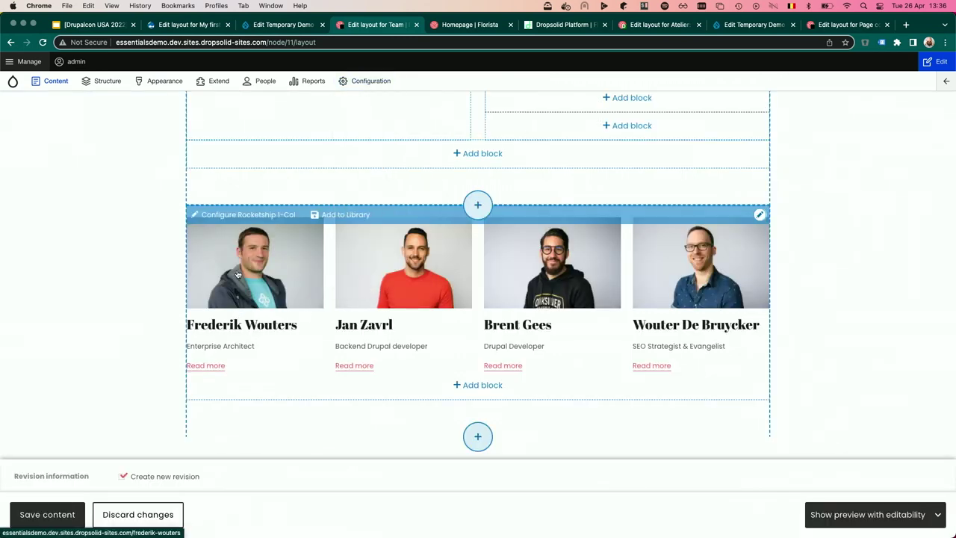
mouse_move(58, 88)
mouse_move(85, 127)
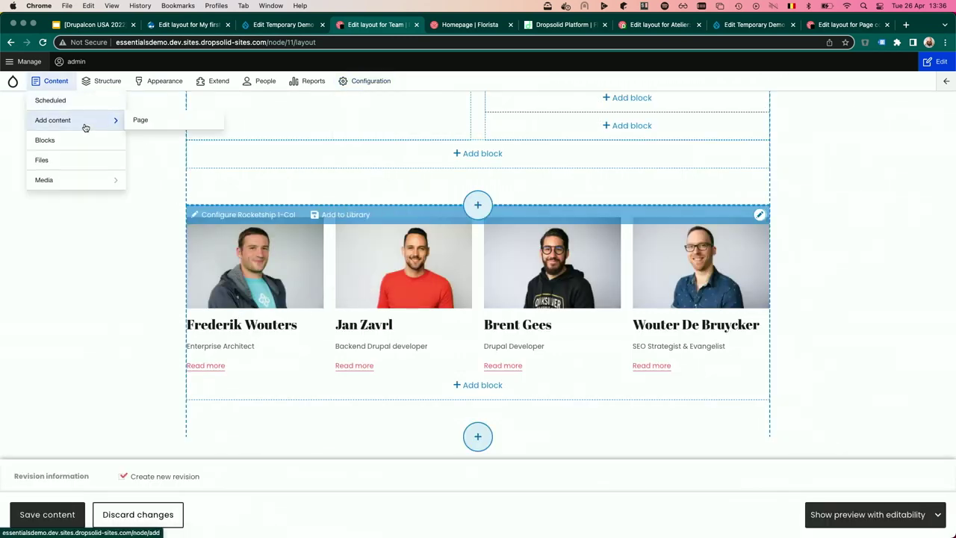
Start a new basic page titled with the team member's name and described 'Used to CTO'
click(142, 120)
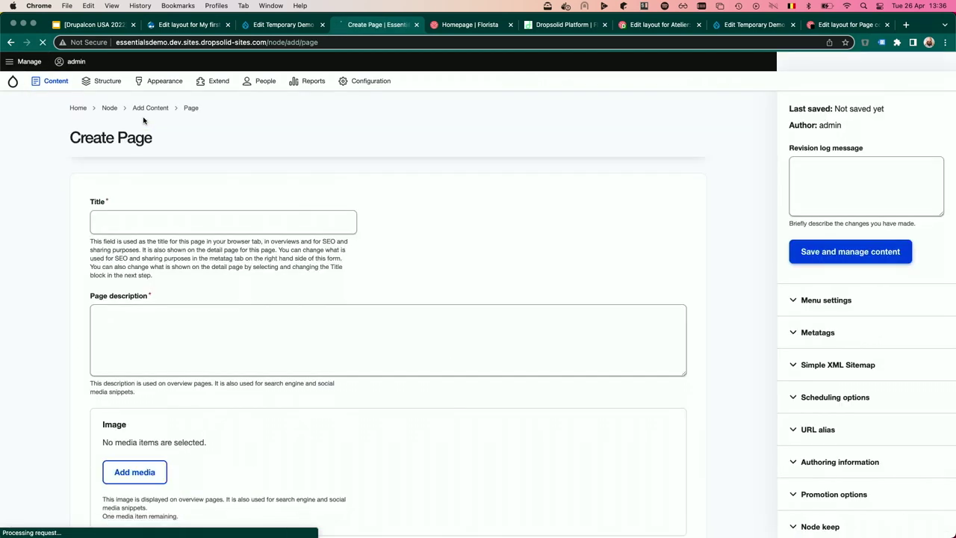
click(129, 223)
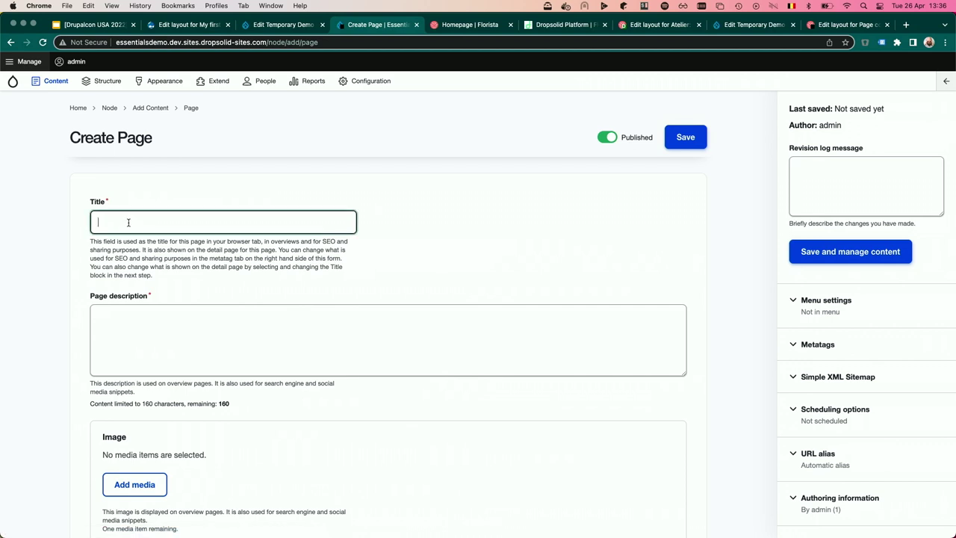
text(Nick)
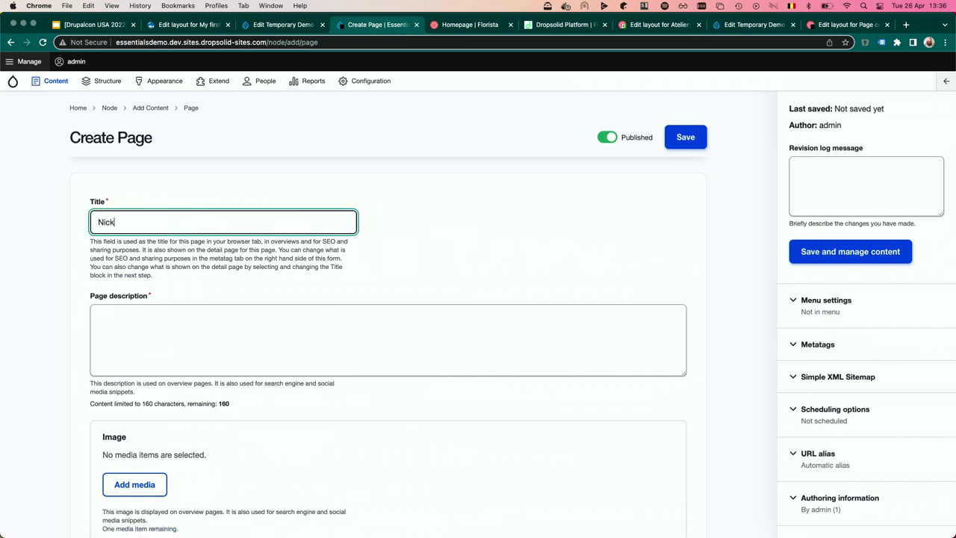
text( Veenhof)
click(98, 316)
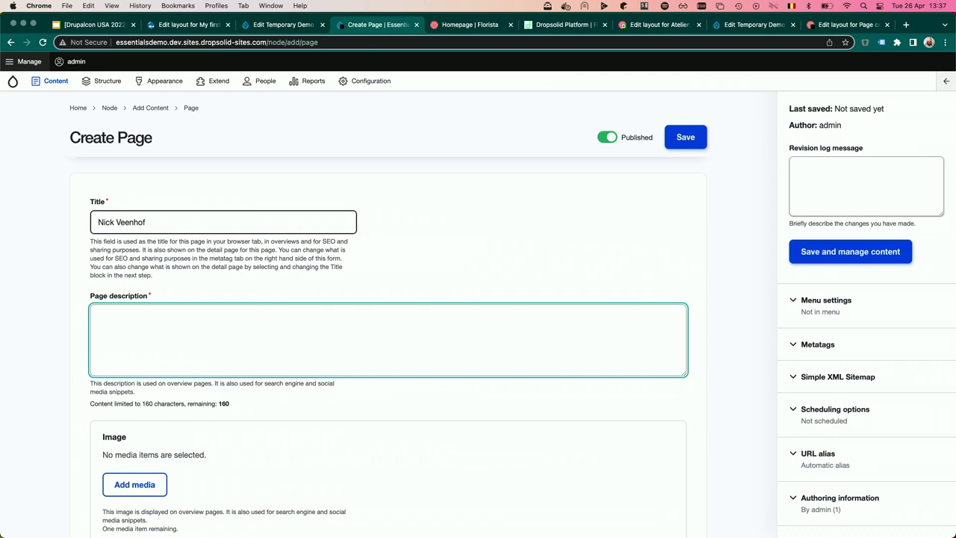
text(Used to CTO)
Insert the member's portrait photo from the media library and save the page
scroll(120, 344, down, 3)
click(137, 361)
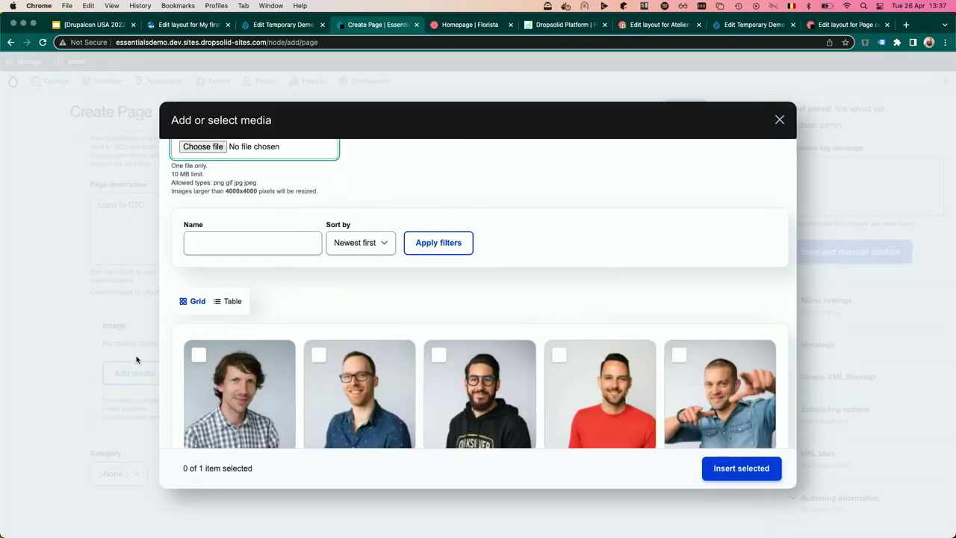
click(199, 355)
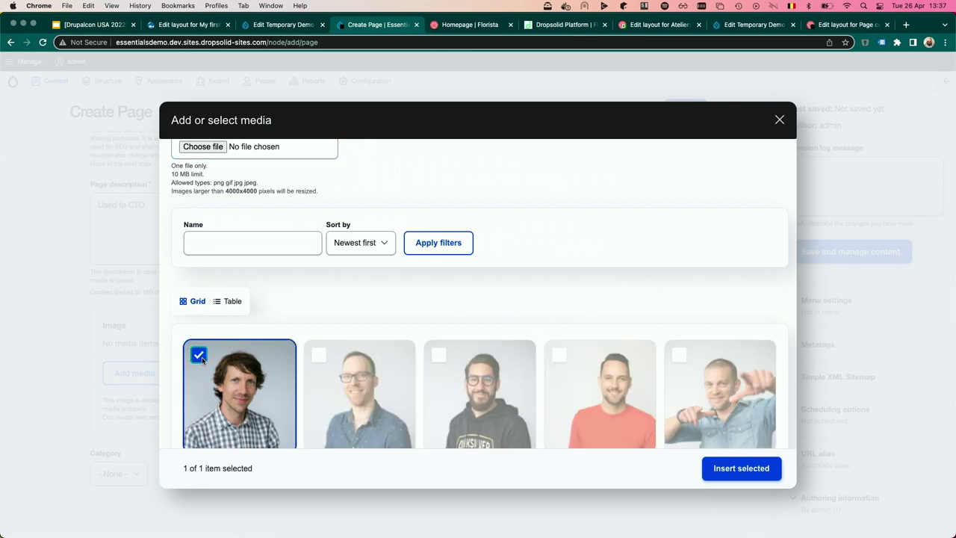
scroll(200, 359, down, 2)
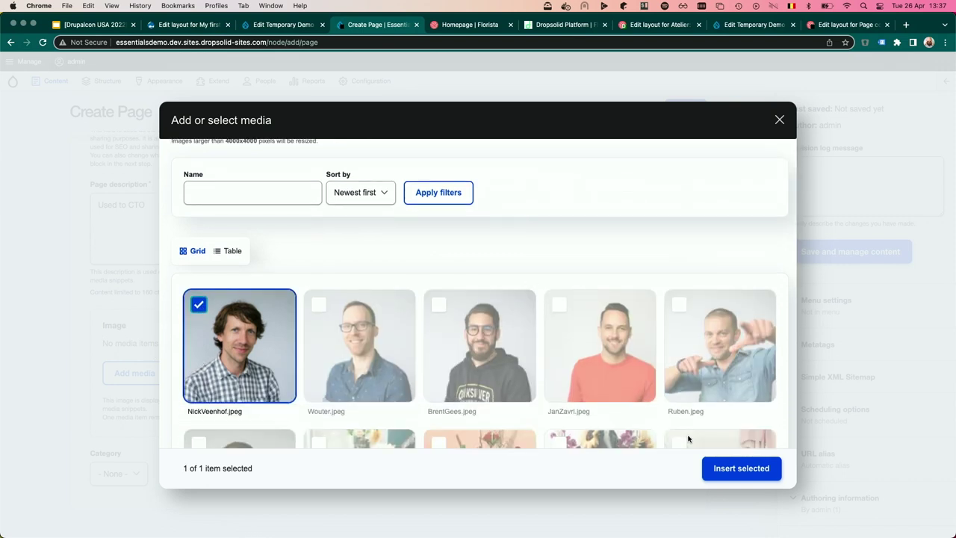
click(753, 475)
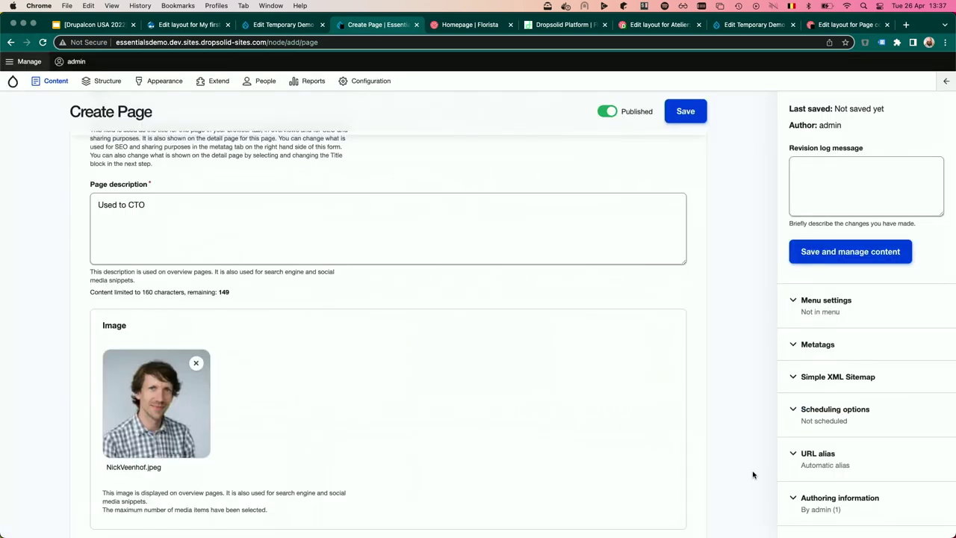
click(687, 138)
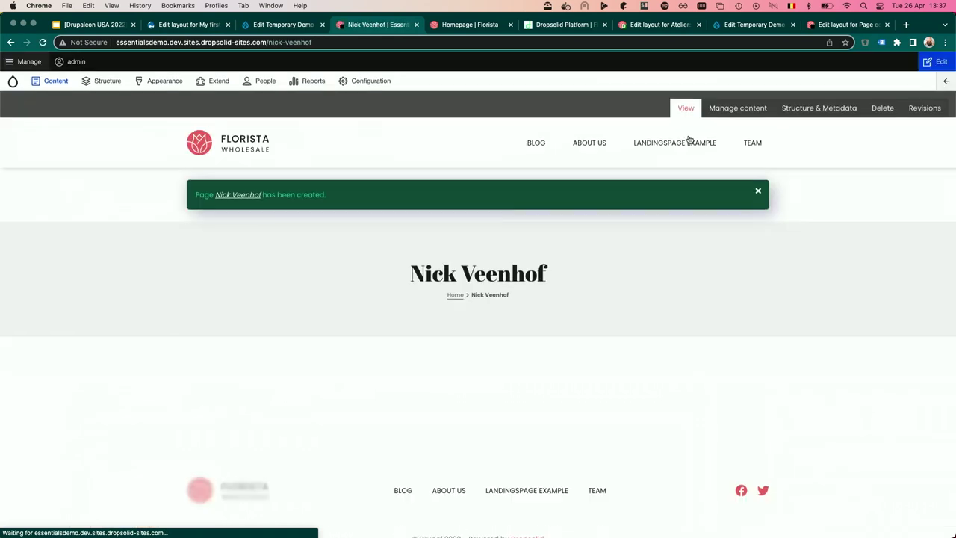
click(748, 143)
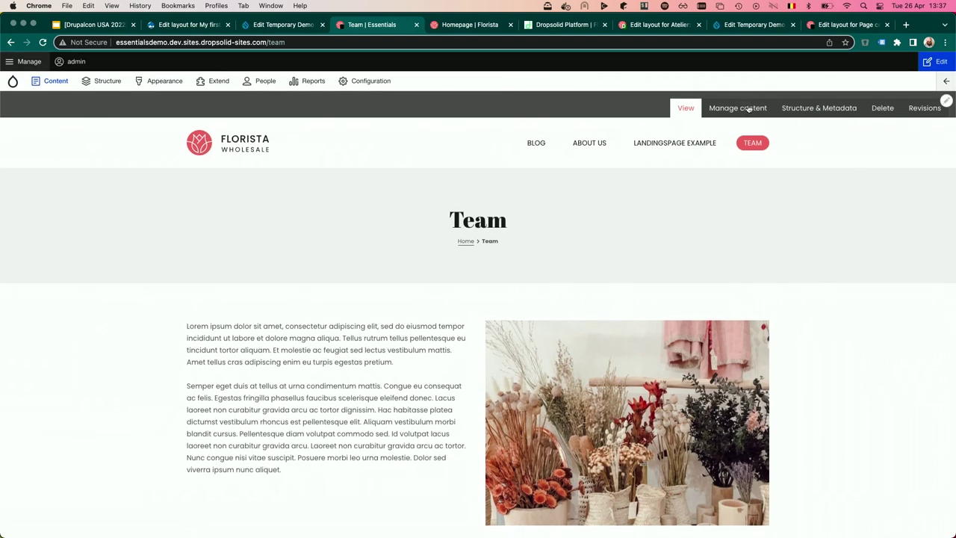
Open the Team page layout and configure the team members block
click(747, 109)
scroll(654, 280, down, 10)
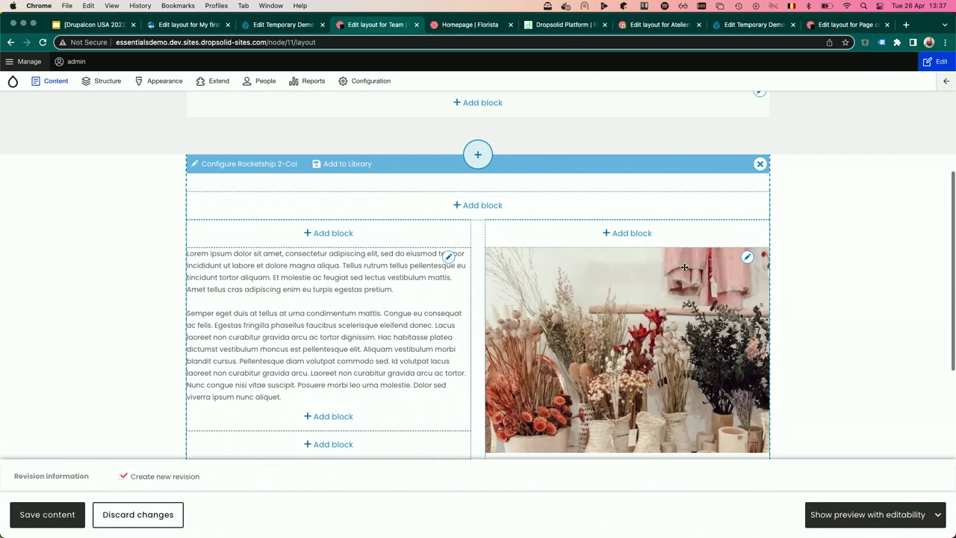
click(759, 302)
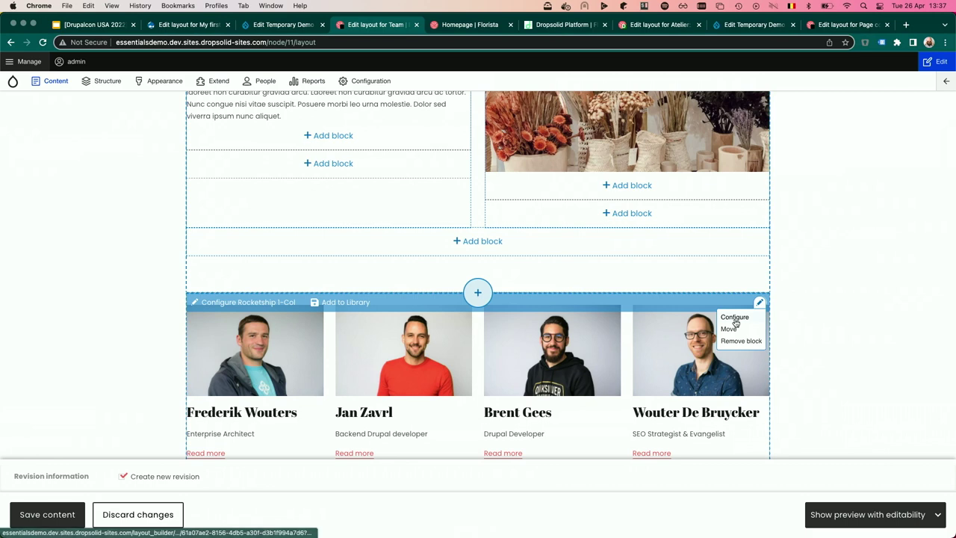
click(737, 316)
scroll(540, 343, down, 5)
Add the new member to Related items, move him to the top, update and save
click(370, 380)
text(Nick)
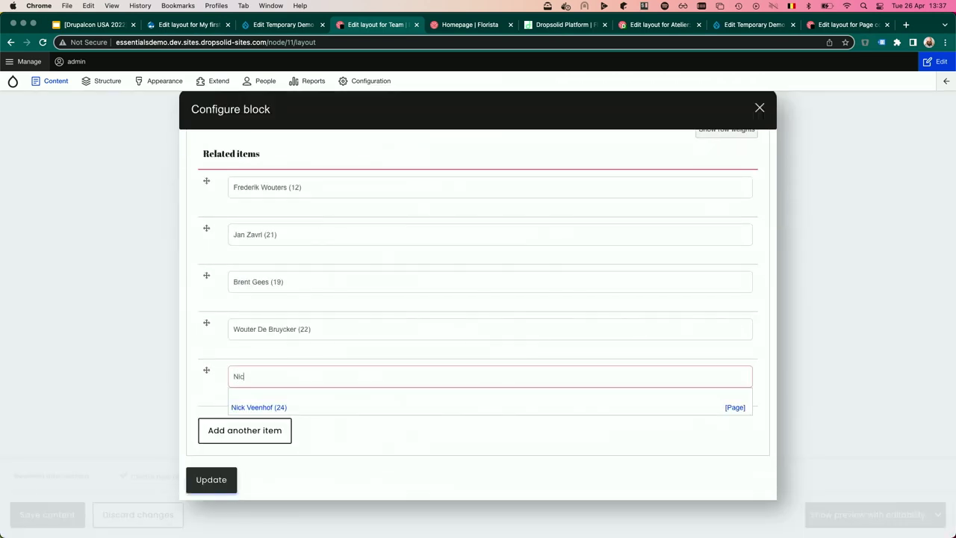
click(267, 408)
drag(207, 370, 207, 183)
scroll(224, 411, down, 2)
click(212, 484)
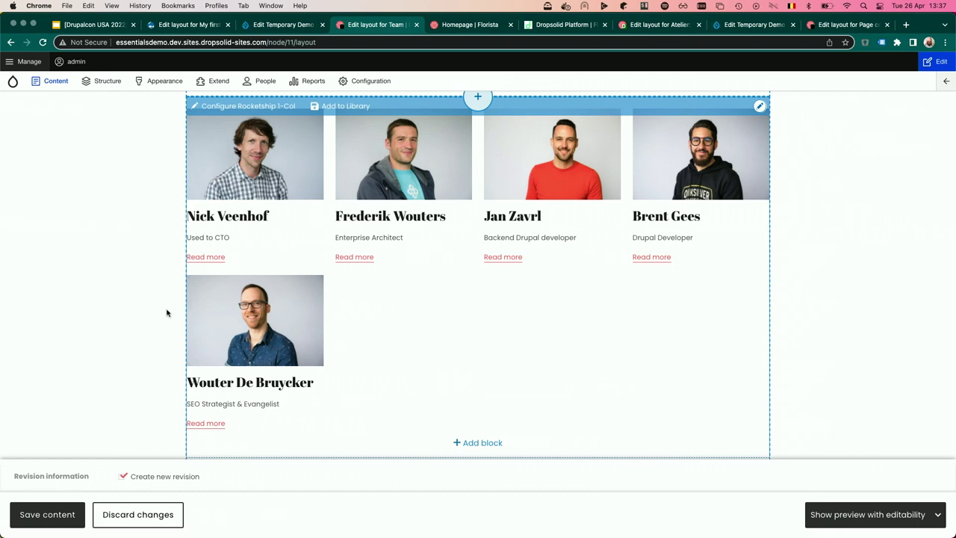
scroll(167, 313, up, 1)
scroll(166, 313, down, 3)
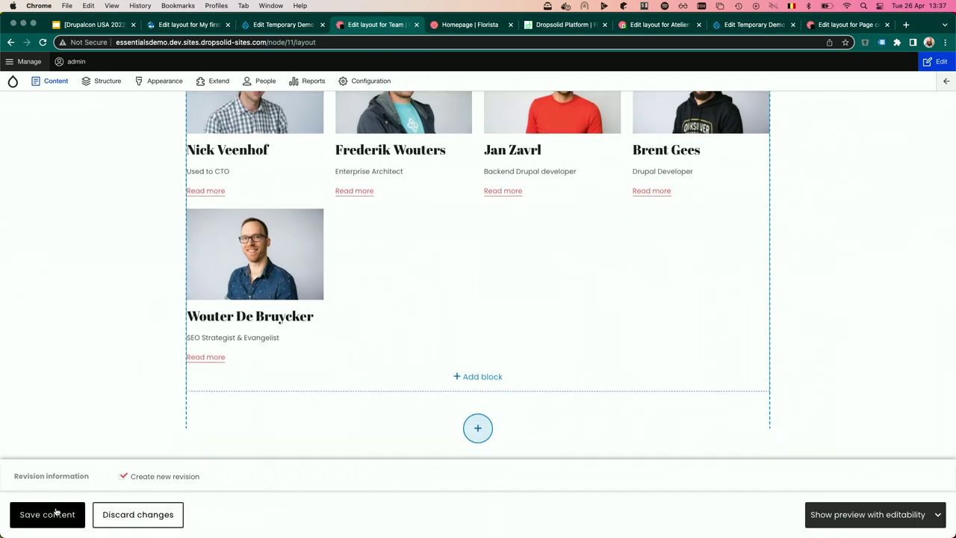
click(66, 514)
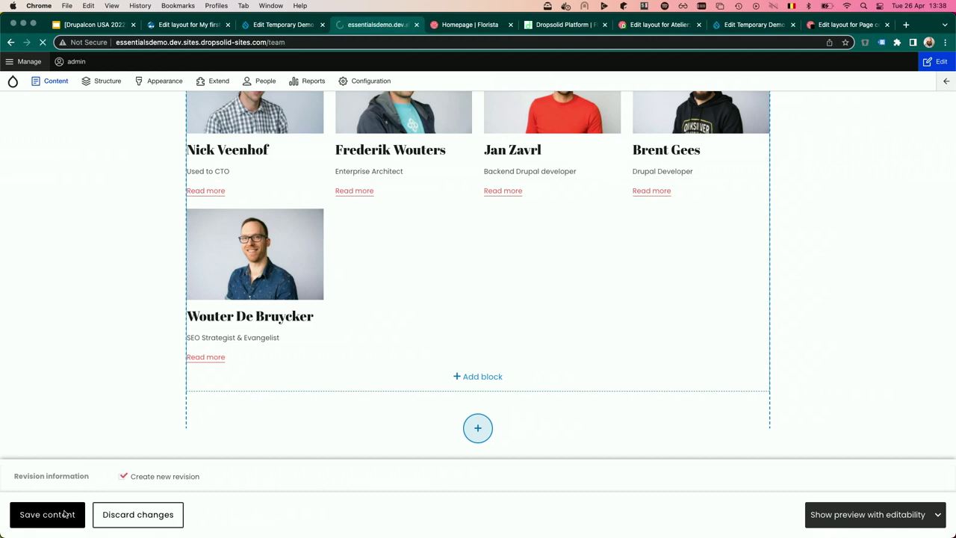
Review the five member cards on the Team page and open the new member's profile
scroll(64, 514, down, 6)
scroll(64, 514, up, 5)
scroll(64, 513, up, 1)
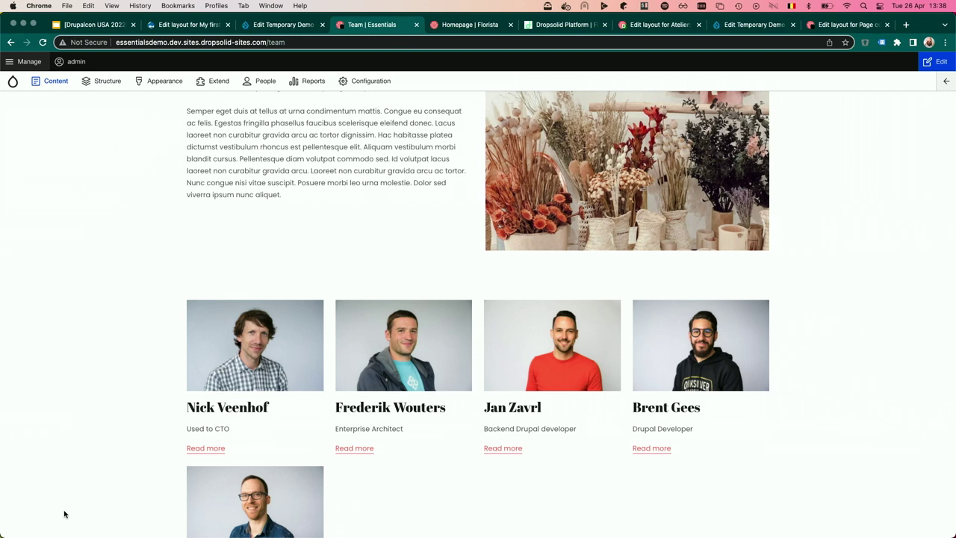
mouse_move(249, 430)
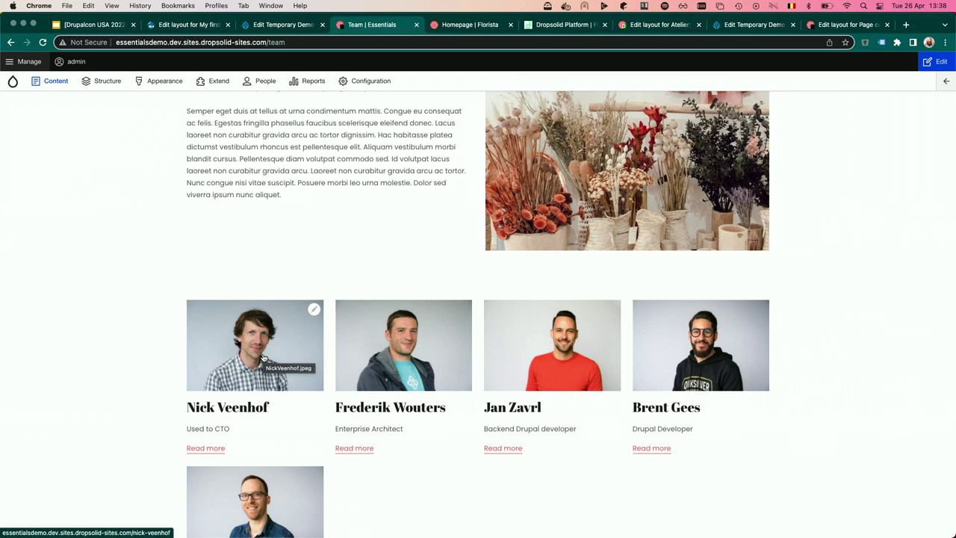
scroll(420, 463, down, 3)
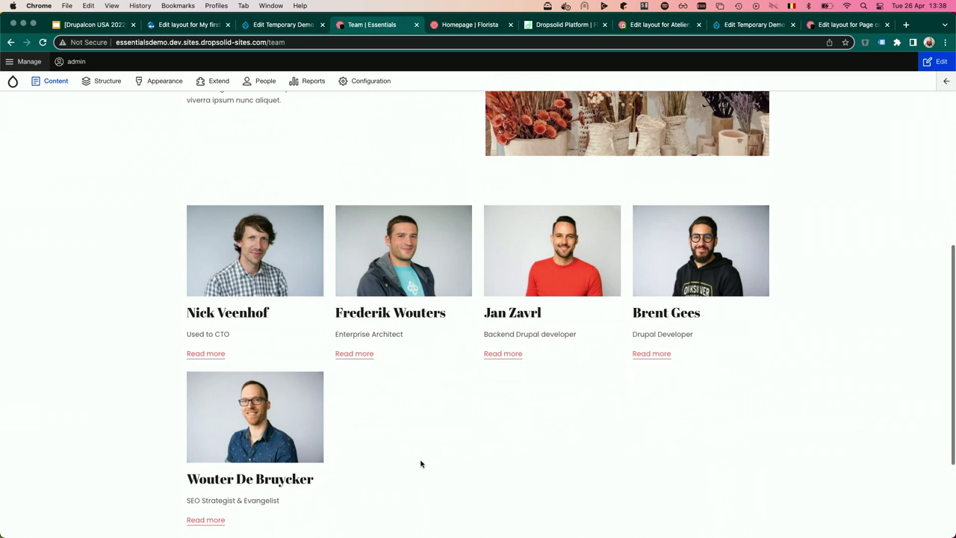
scroll(420, 462, down, 3)
scroll(420, 460, up, 15)
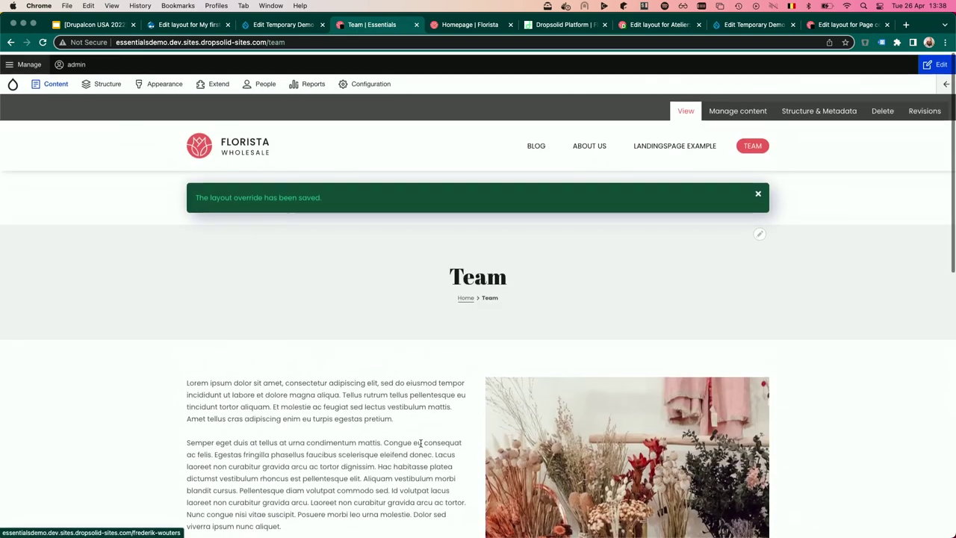
scroll(670, 188, down, 13)
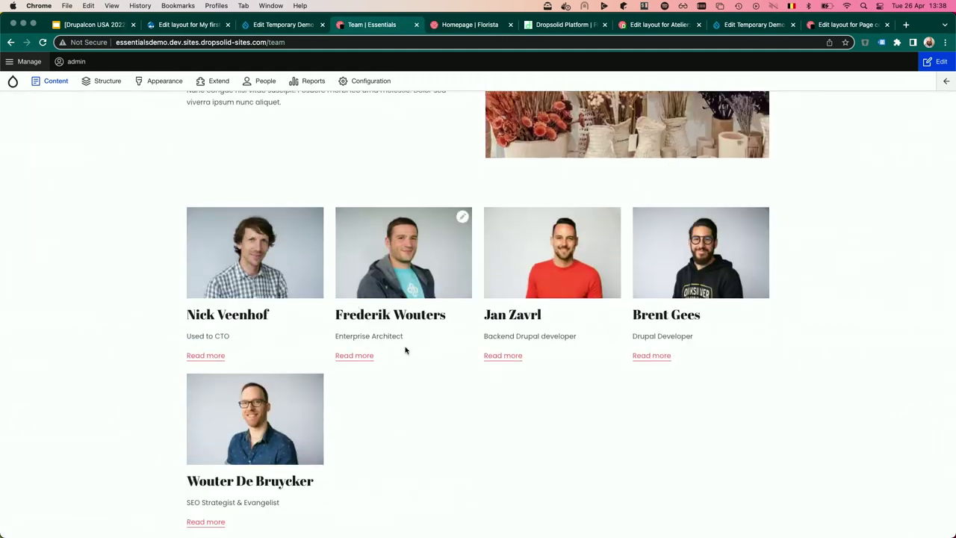
click(206, 355)
Import the Team member template from the Library into his page's layout
click(737, 107)
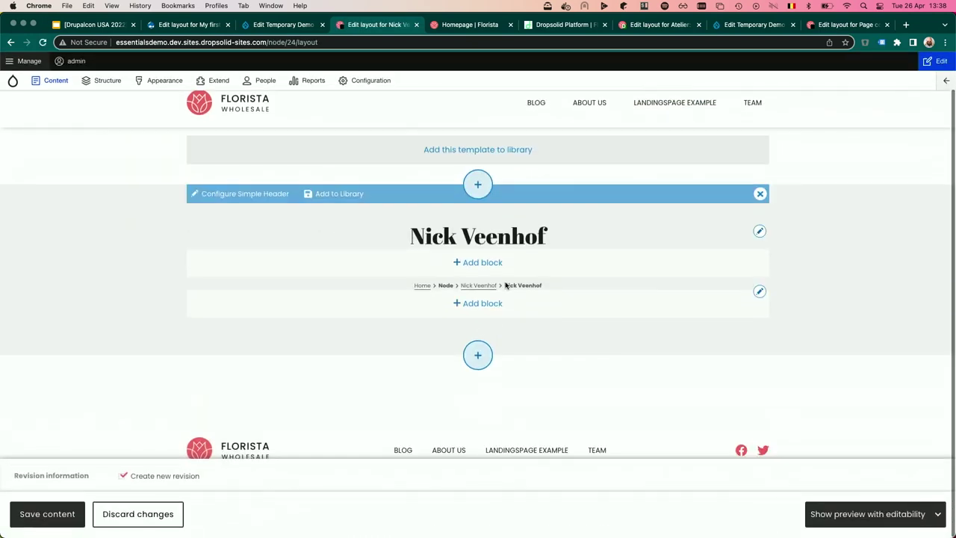
click(553, 355)
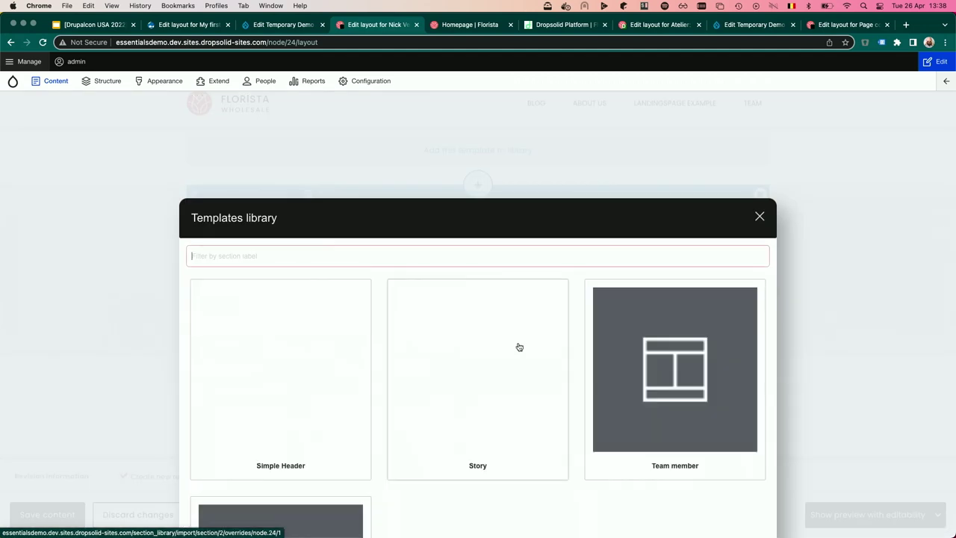
scroll(627, 309, down, 3)
click(629, 309)
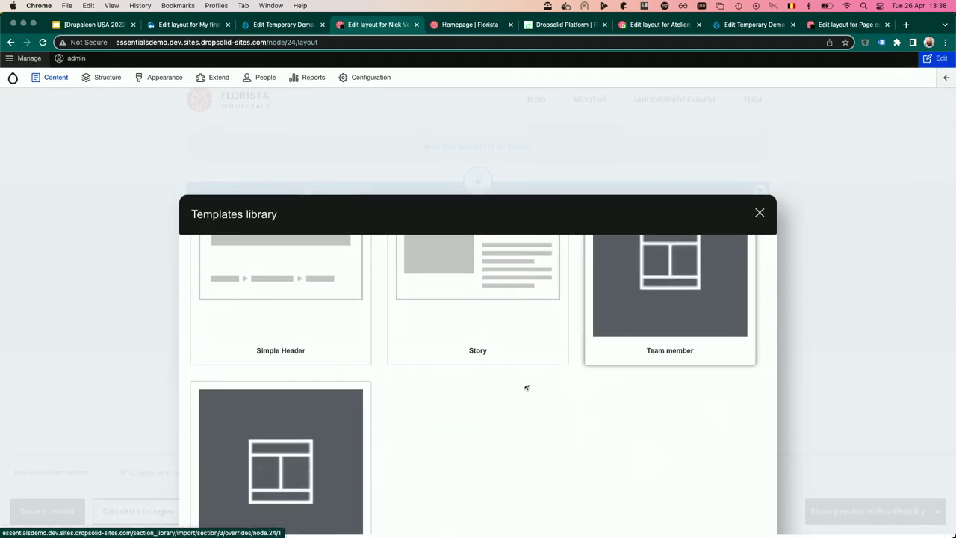
Save the page layout and review its image, intro, quote and Skill 1–3 sections
scroll(452, 403, down, 3)
scroll(444, 362, up, 5)
scroll(444, 363, down, 7)
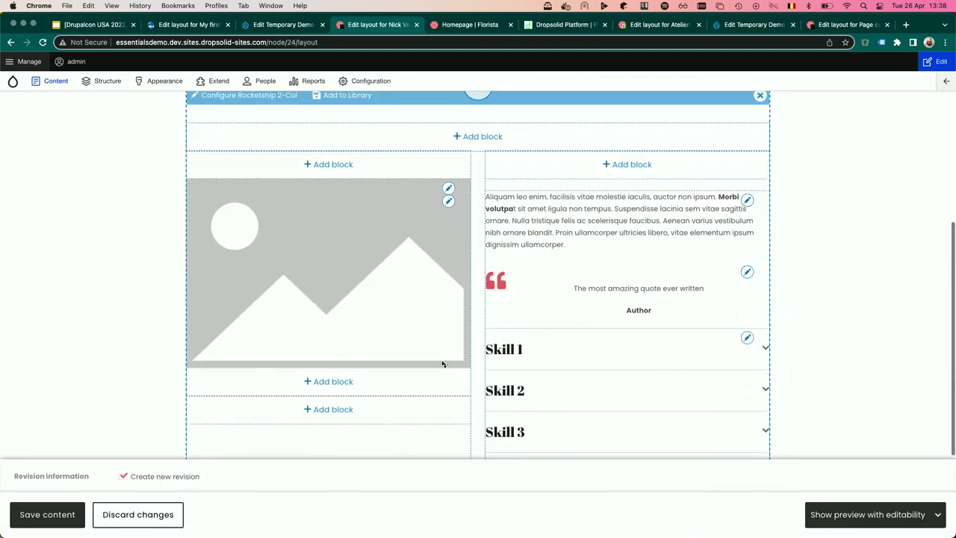
scroll(442, 363, down, 1)
scroll(441, 363, up, 1)
scroll(441, 362, down, 1)
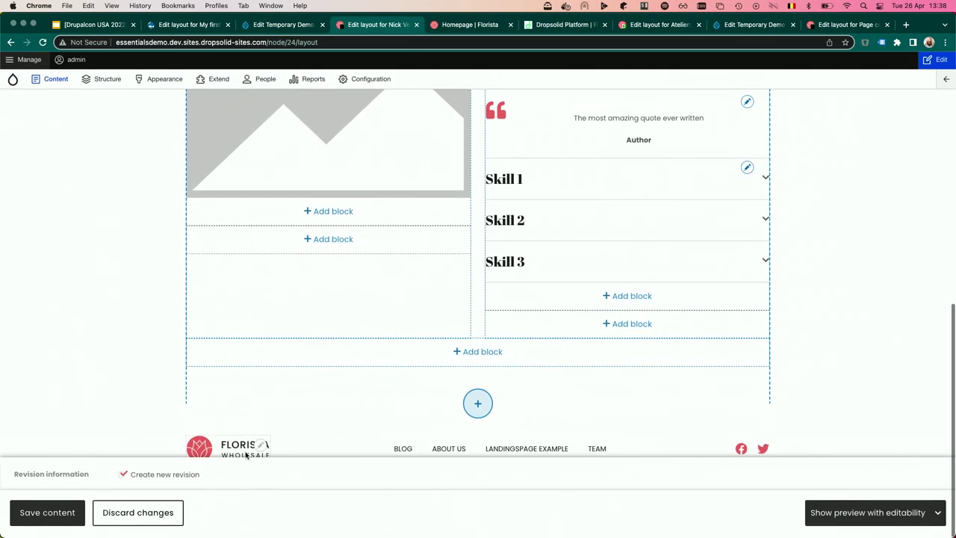
click(51, 521)
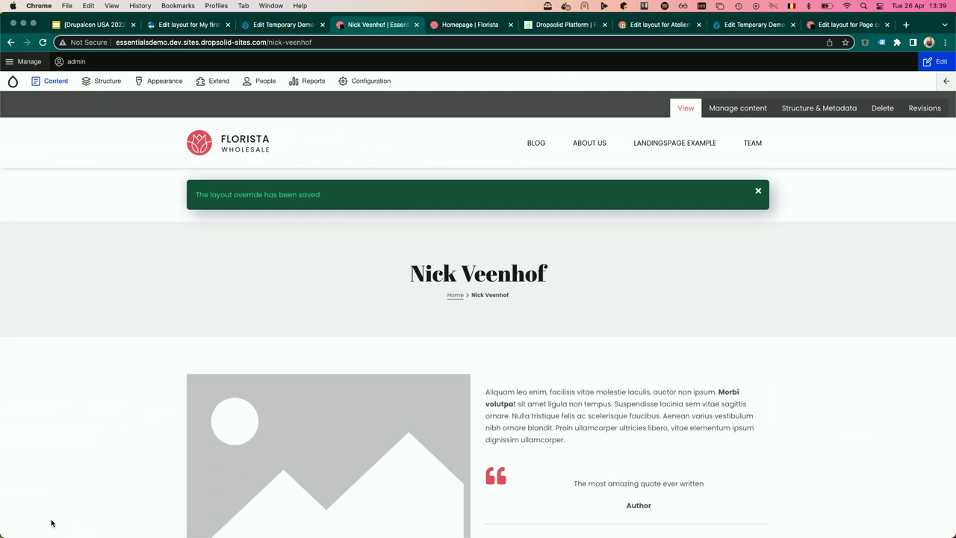
scroll(51, 523, down, 5)
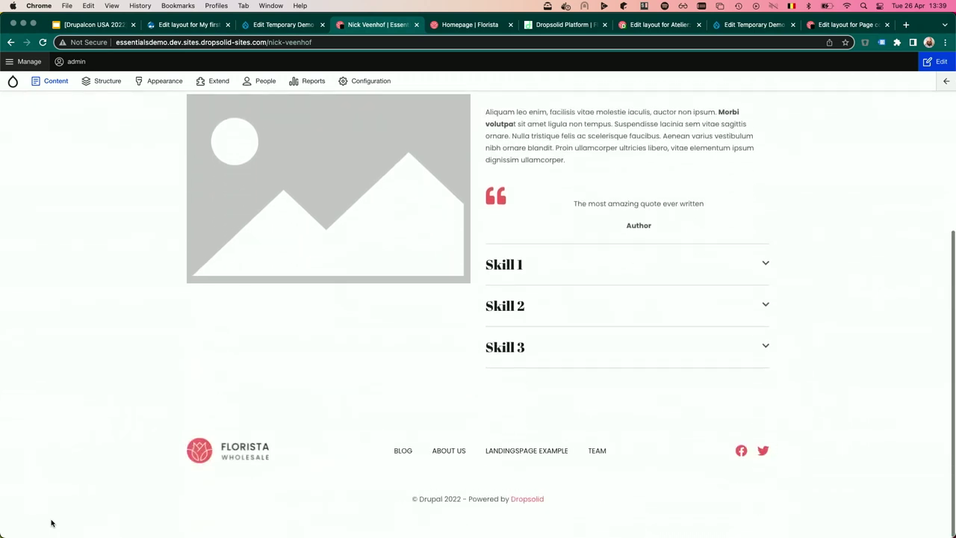
scroll(52, 522, up, 3)
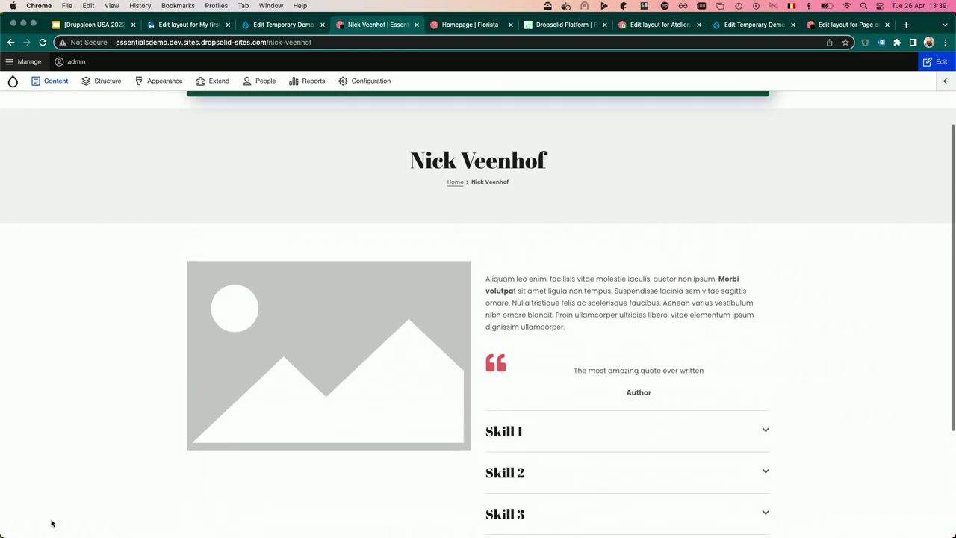
click(88, 23)
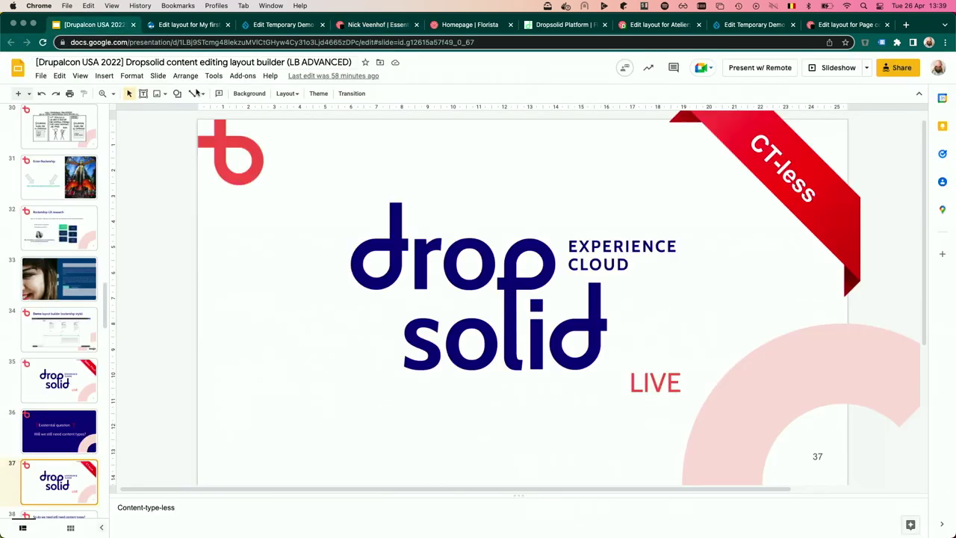
Present the slideshow full screen and advance to slide 38, 'So do we need still need content types?'
click(838, 56)
key(Right)
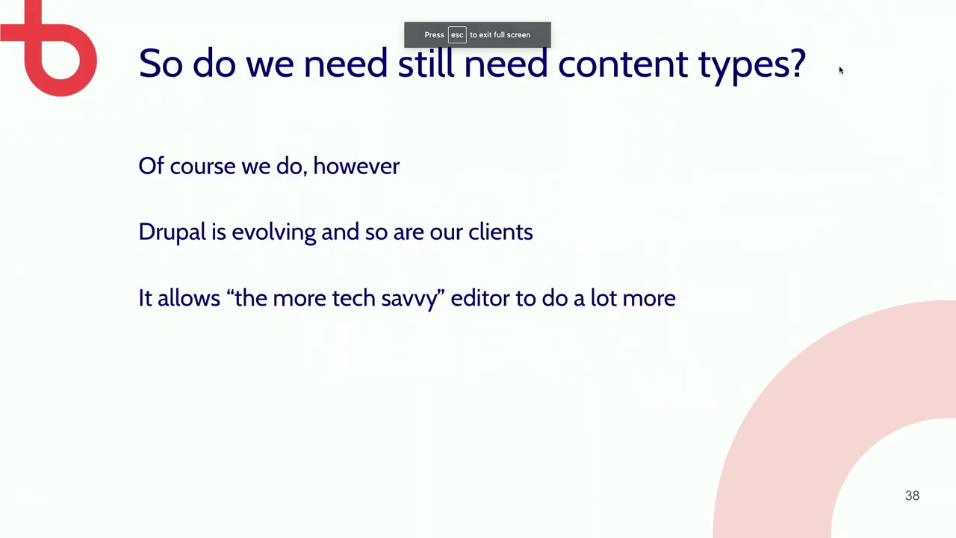